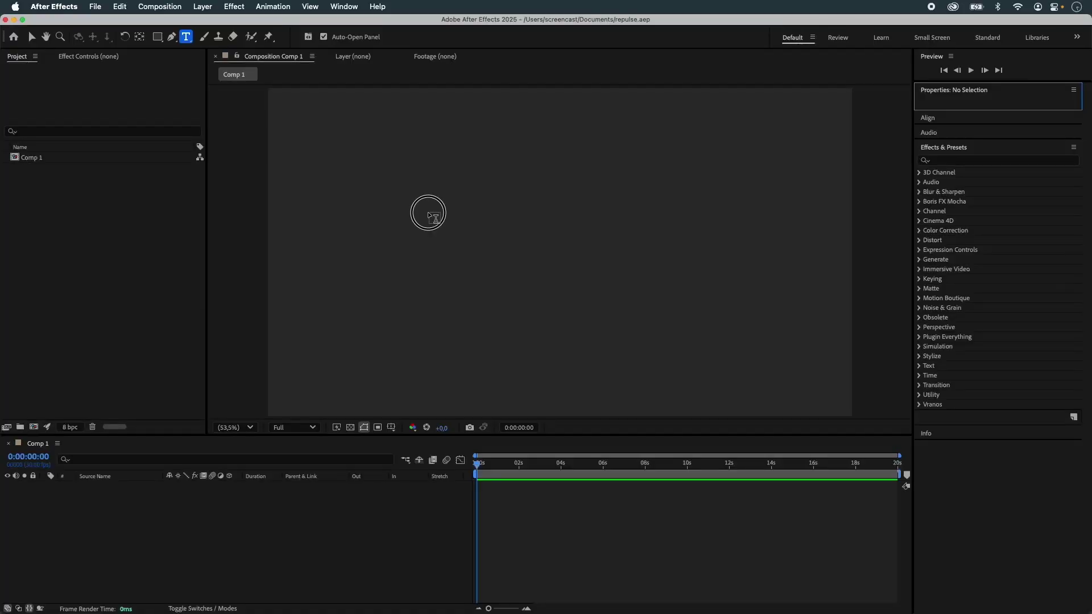
# - Type REPULSE in bold white and centre it in Comp 1
pyautogui.click(433, 216)
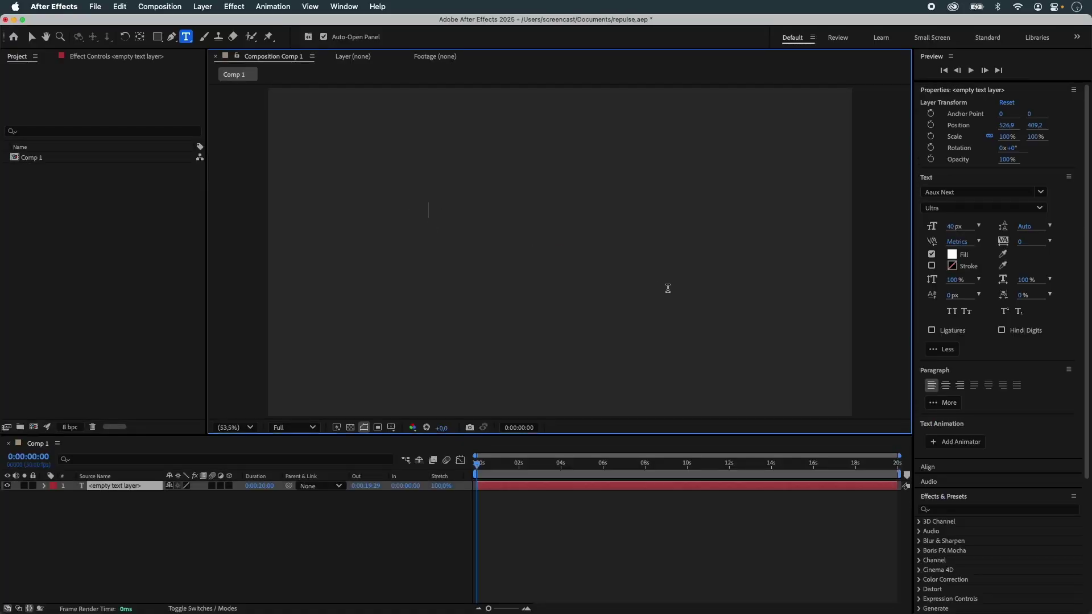
pyautogui.write('REPULSE')
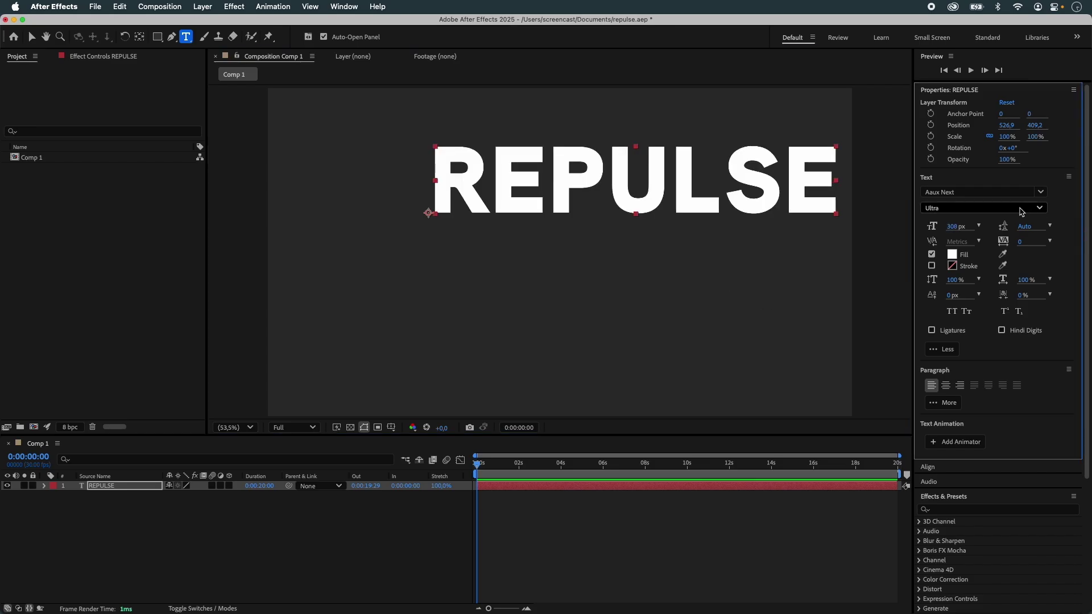
pyautogui.click(1007, 208)
pyautogui.click(1007, 239)
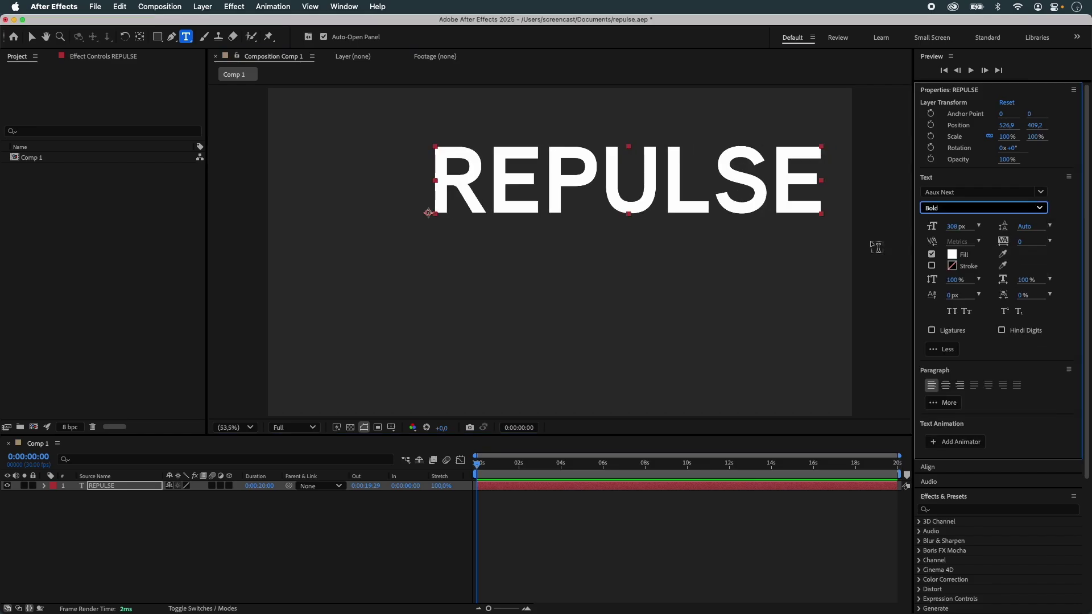
pyautogui.press('v')
pyautogui.hotkey('ctrl', 'alt', 'Home')
pyautogui.hotkey('ctrl', 'Home')
# - Pre-compose the REPULSE layer into a composition named TEXT
pyautogui.click(108, 493)
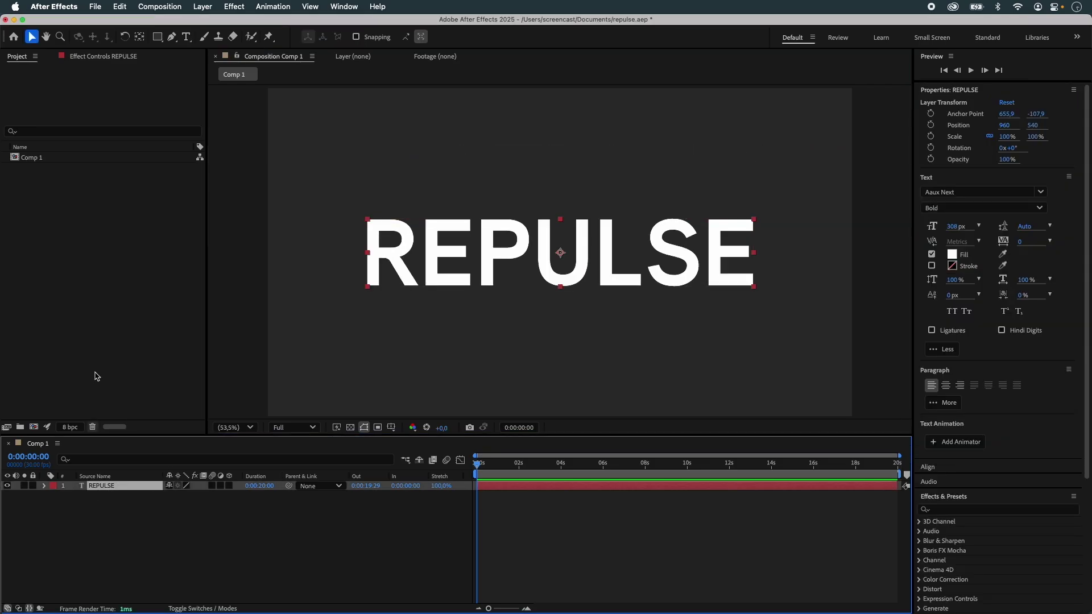
pyautogui.click(195, 7)
pyautogui.click(250, 413)
pyautogui.write('TEXT')
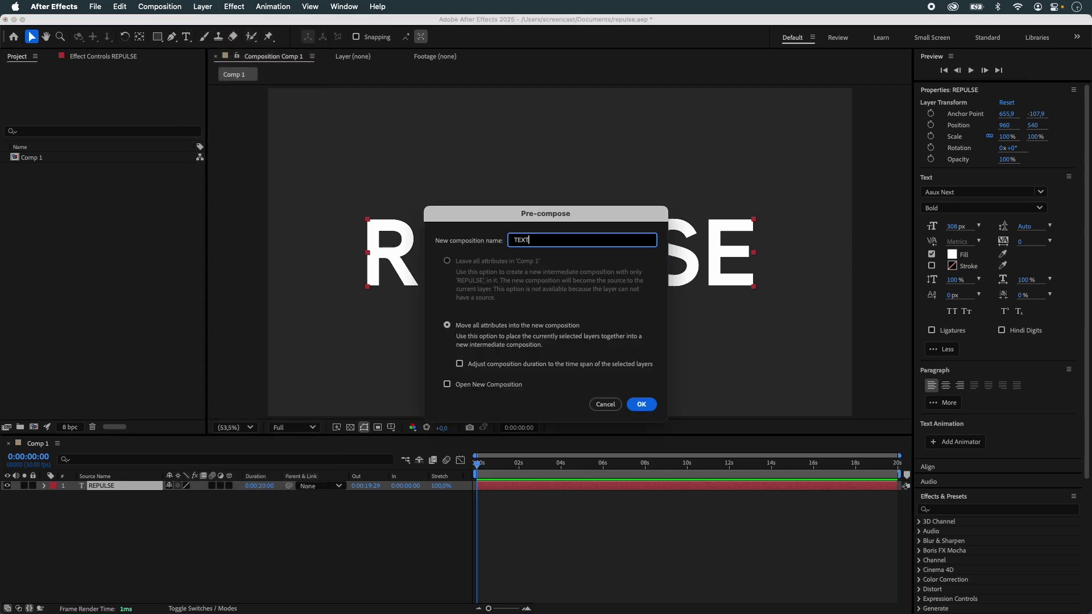
pyautogui.press('Return')
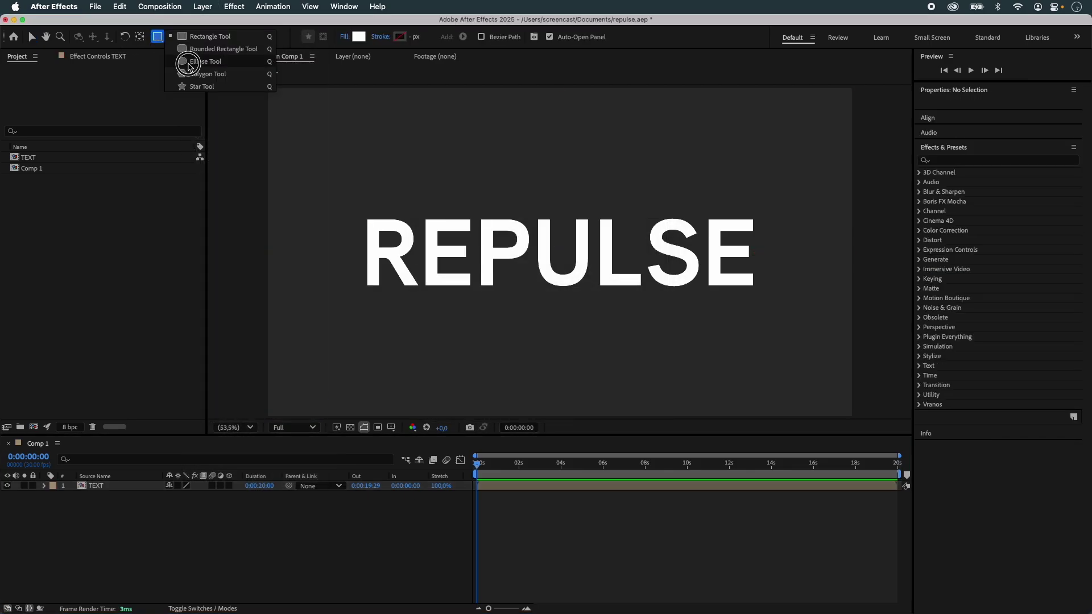
# - Draw a small circle above the R and place its layer below TEXT
pyautogui.moveTo(157, 36); pyautogui.dragTo(205, 59)
pyautogui.click(377, 177)
pyautogui.moveTo(378, 177); pyautogui.dragTo(380, 179)
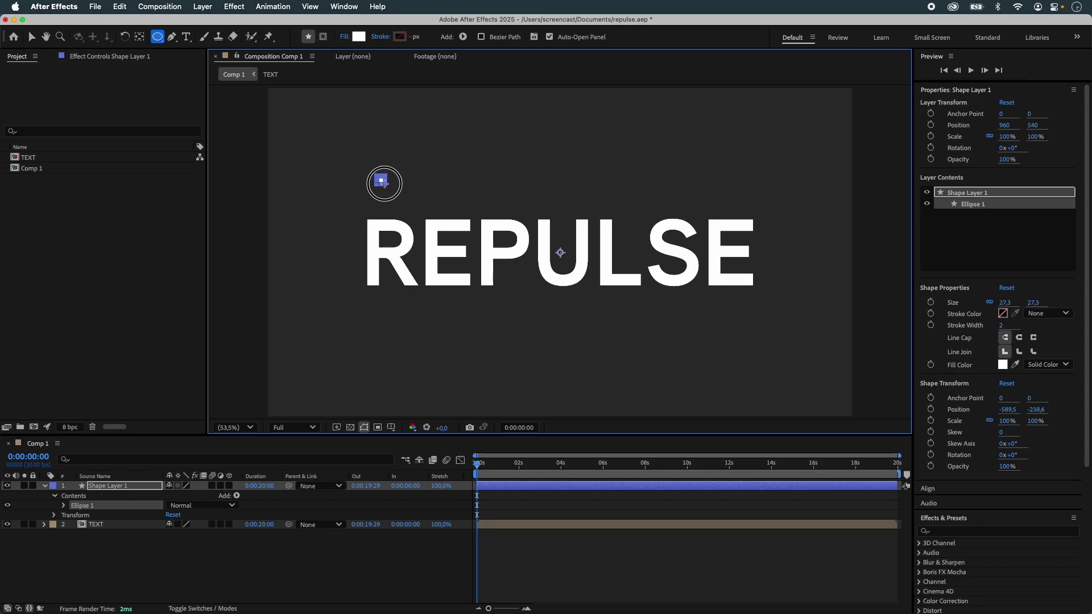
pyautogui.press('v')
pyautogui.click(407, 194)
pyautogui.moveTo(102, 488); pyautogui.dragTo(103, 530)
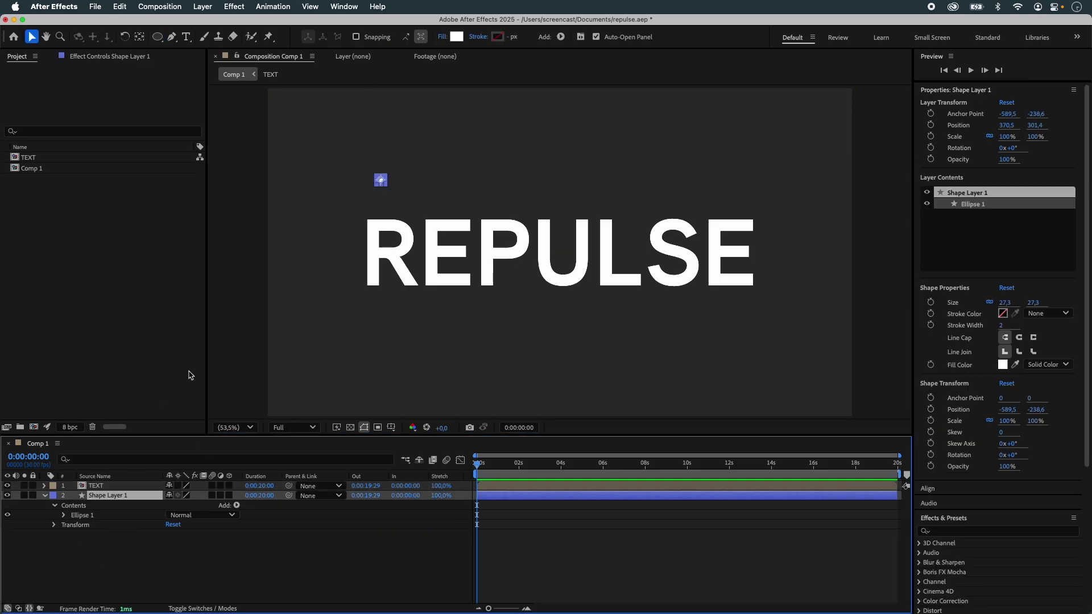
# - Set the circle's fill colour to bright saturated blue
pyautogui.click(456, 38)
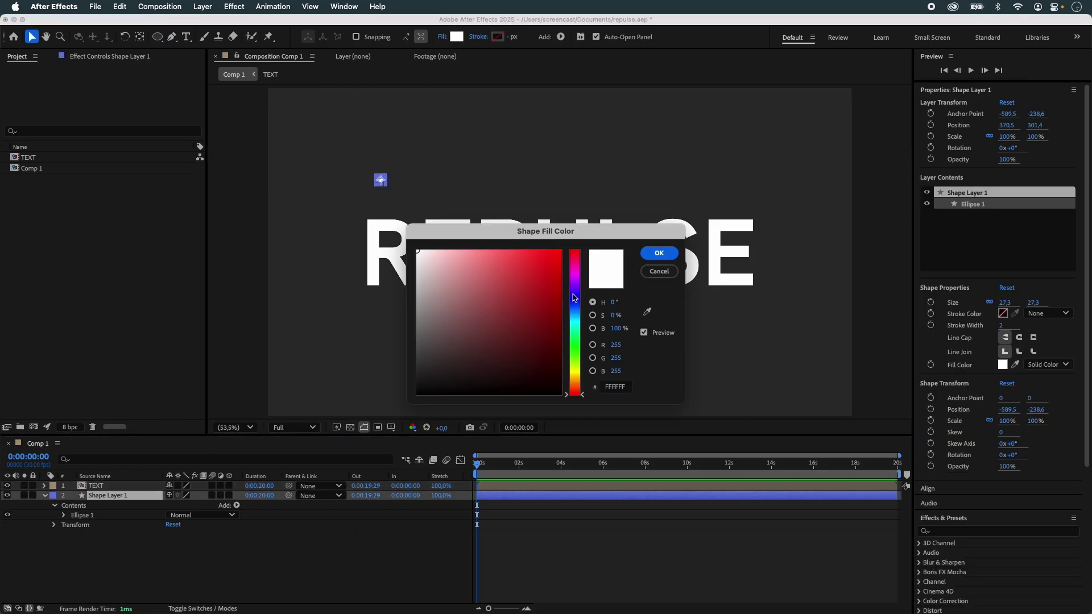
pyautogui.moveTo(574, 297); pyautogui.dragTo(576, 312)
pyautogui.click(539, 264)
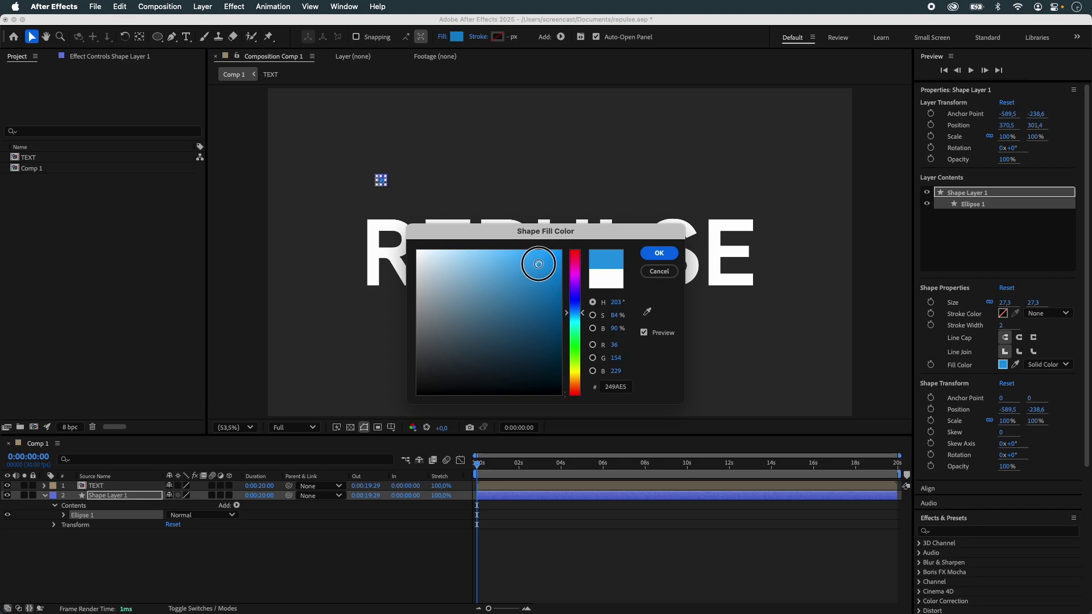
pyautogui.click(655, 253)
# - Duplicate the blue circle layer 500 times
pyautogui.click(323, 344)
pyautogui.click(106, 495)
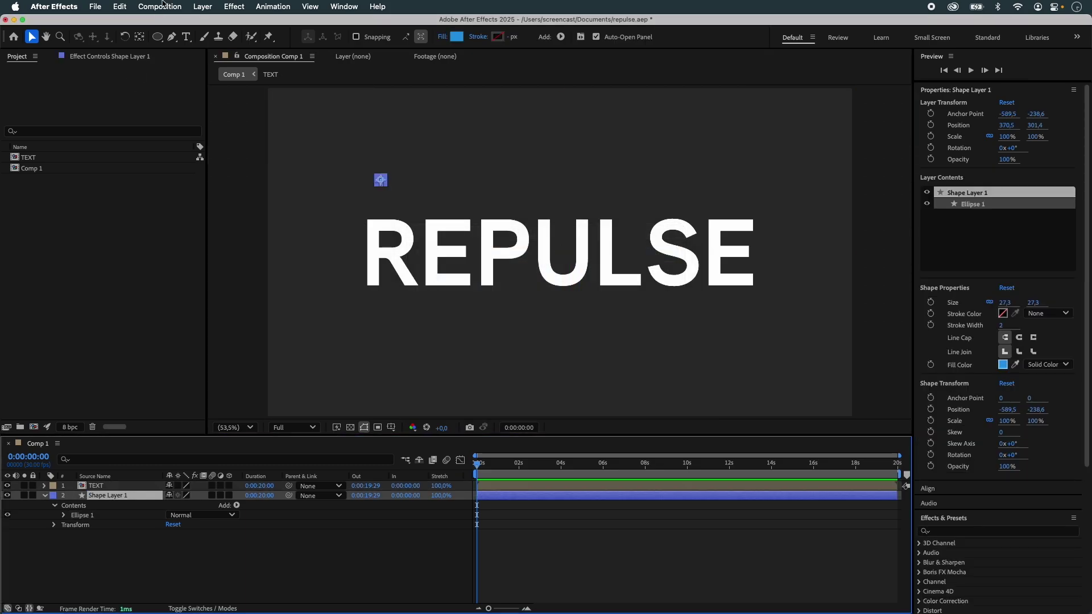
pyautogui.click(202, 6)
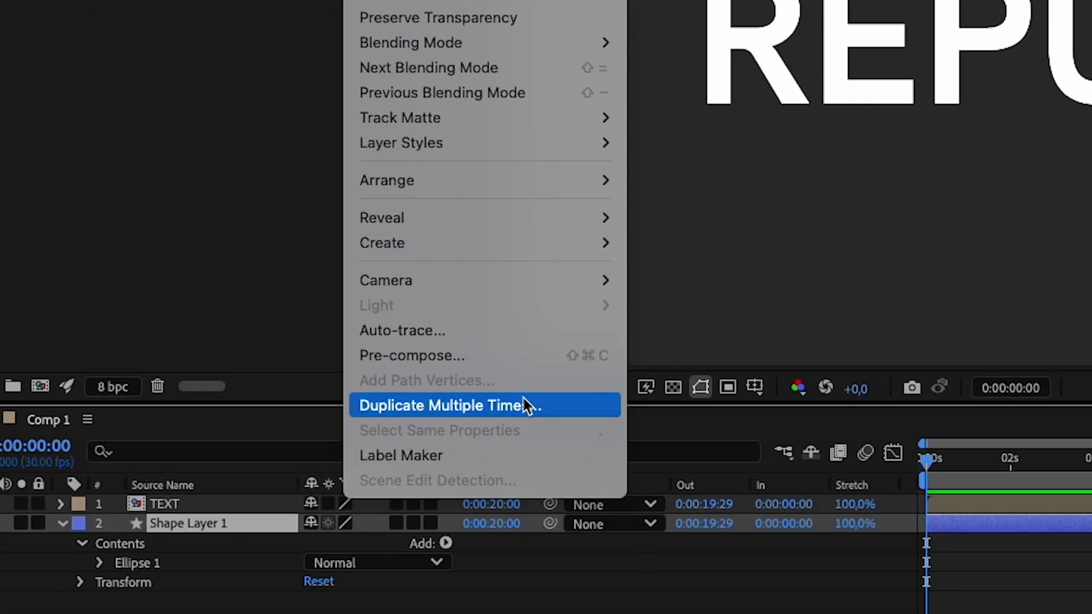
pyautogui.click(527, 405)
pyautogui.write('500')
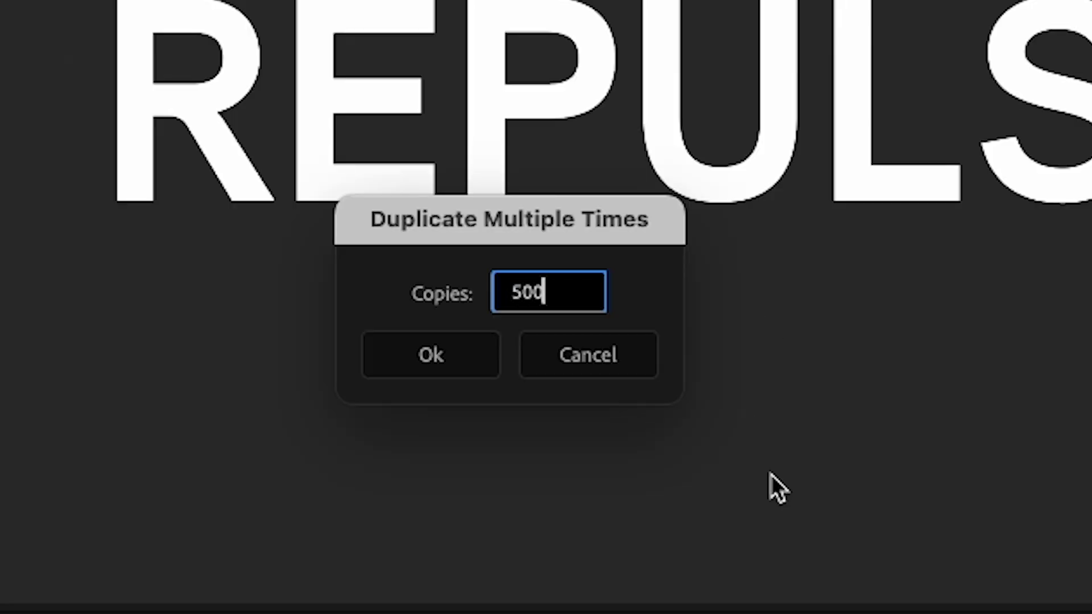
pyautogui.click(458, 357)
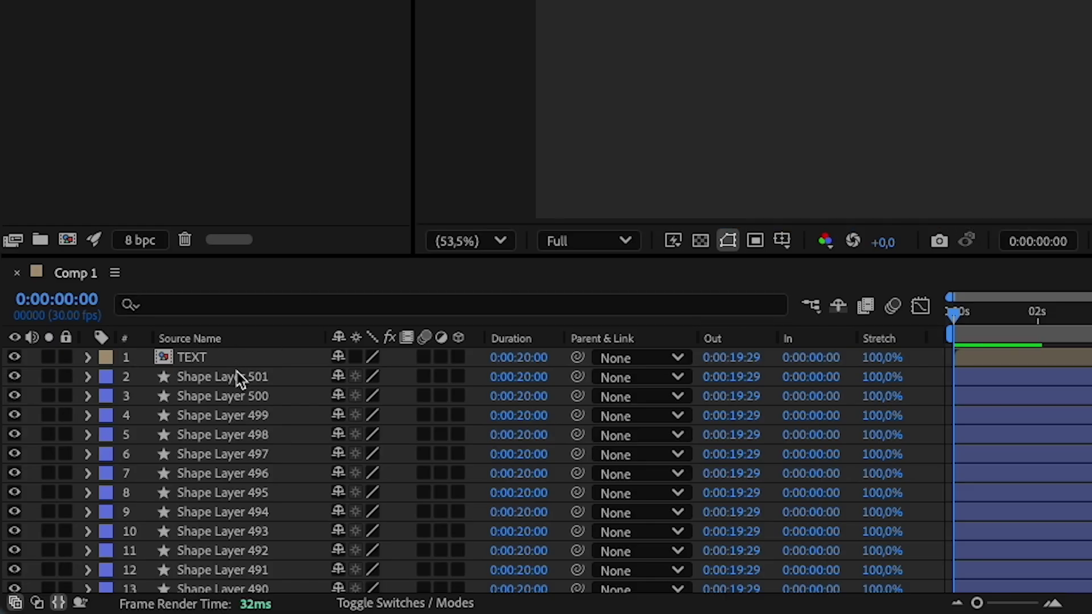
# - Apply Pastiche to TEXT with Grid positioning and build the dot layout
pyautogui.click(202, 361)
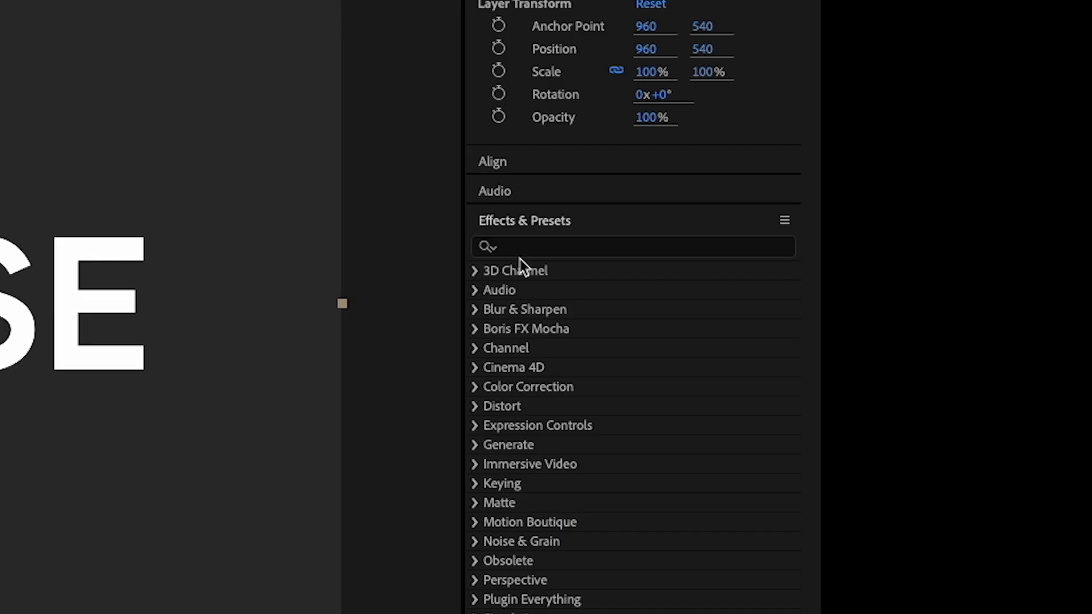
pyautogui.click(535, 250)
pyautogui.write('pas')
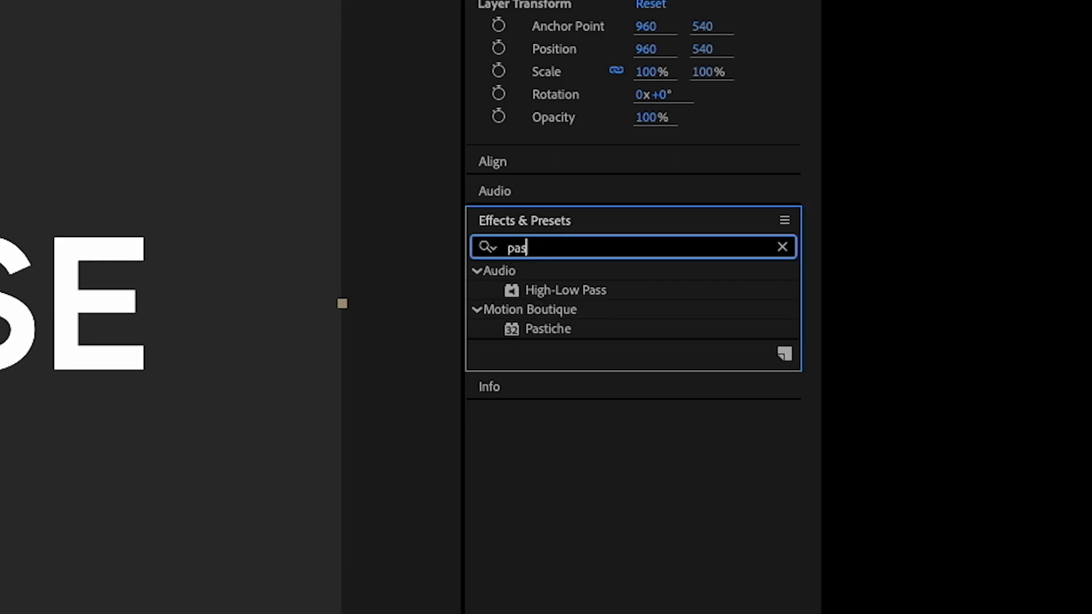
pyautogui.write('ti')
pyautogui.doubleClick(546, 291)
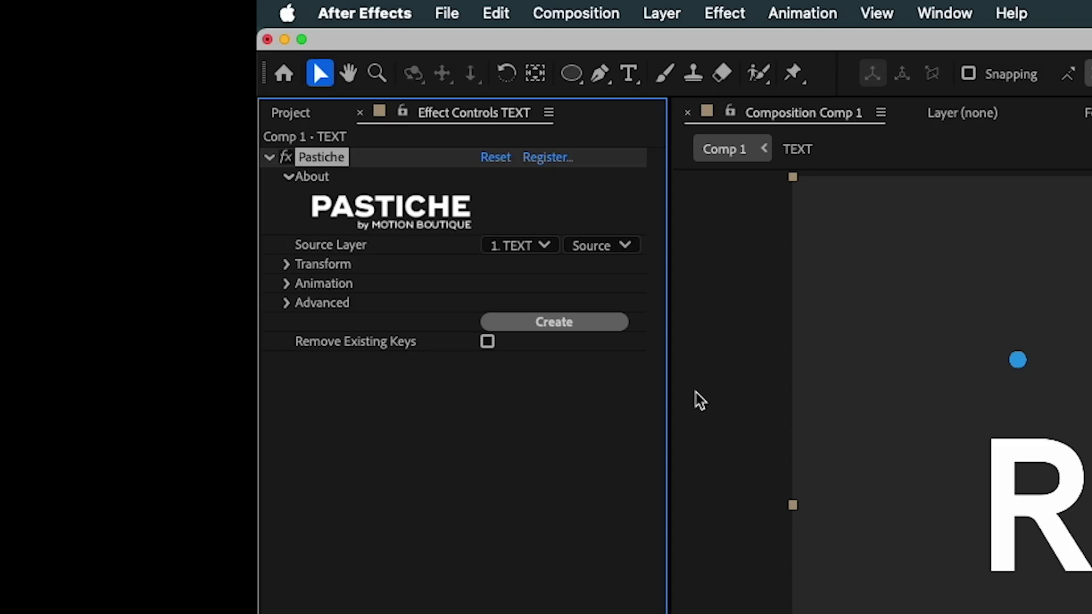
pyautogui.click(286, 265)
pyautogui.click(555, 285)
pyautogui.click(546, 307)
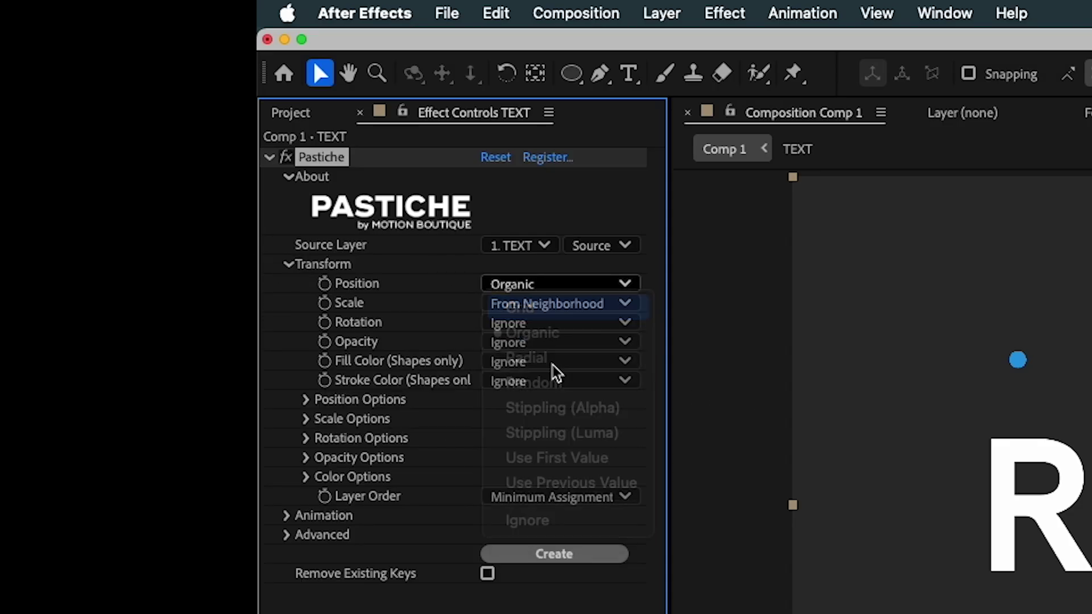
pyautogui.click(570, 560)
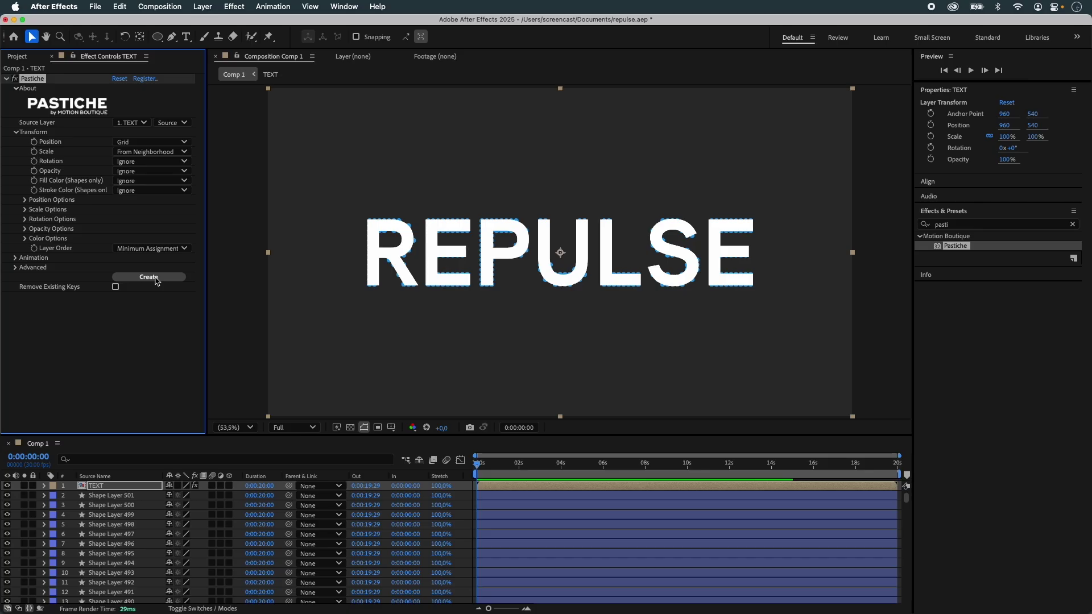
# - Hide TEXT, regenerate the layout, and duplicate 102 dot layers
pyautogui.click(7, 485)
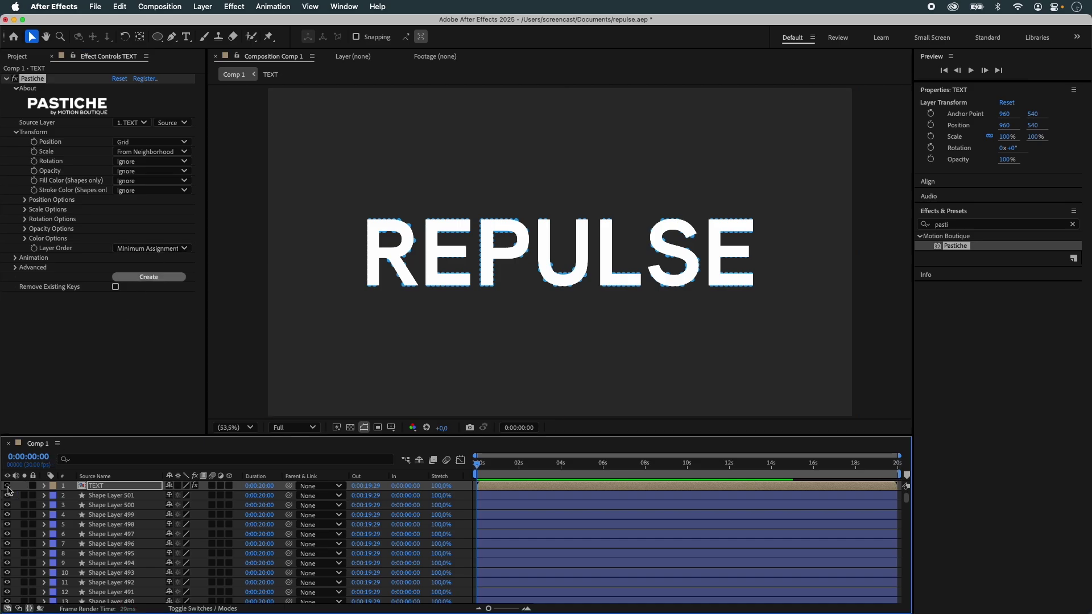
pyautogui.click(948, 282)
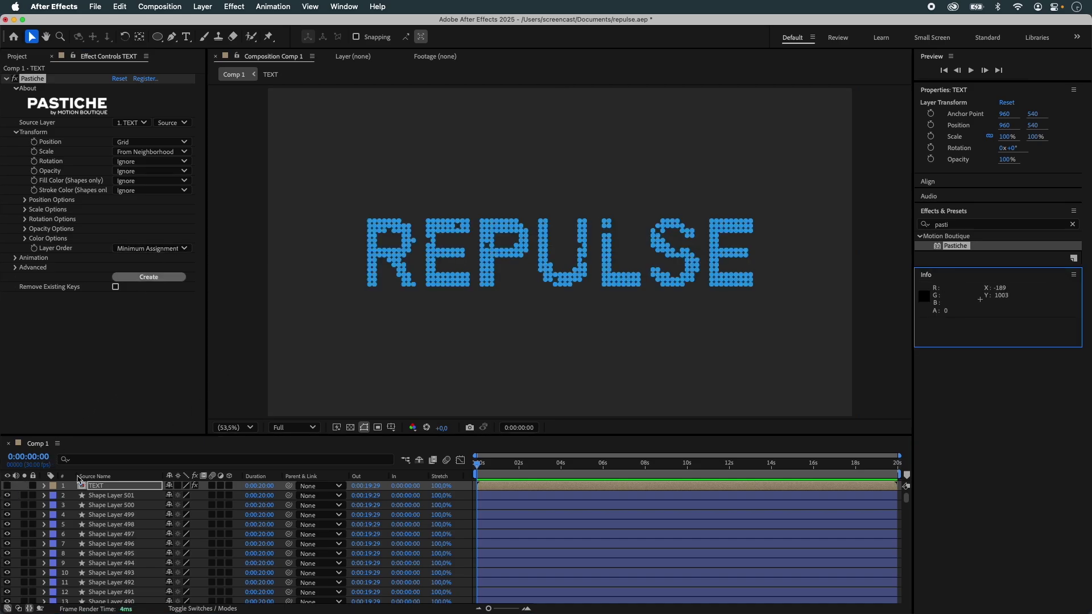
pyautogui.click(152, 279)
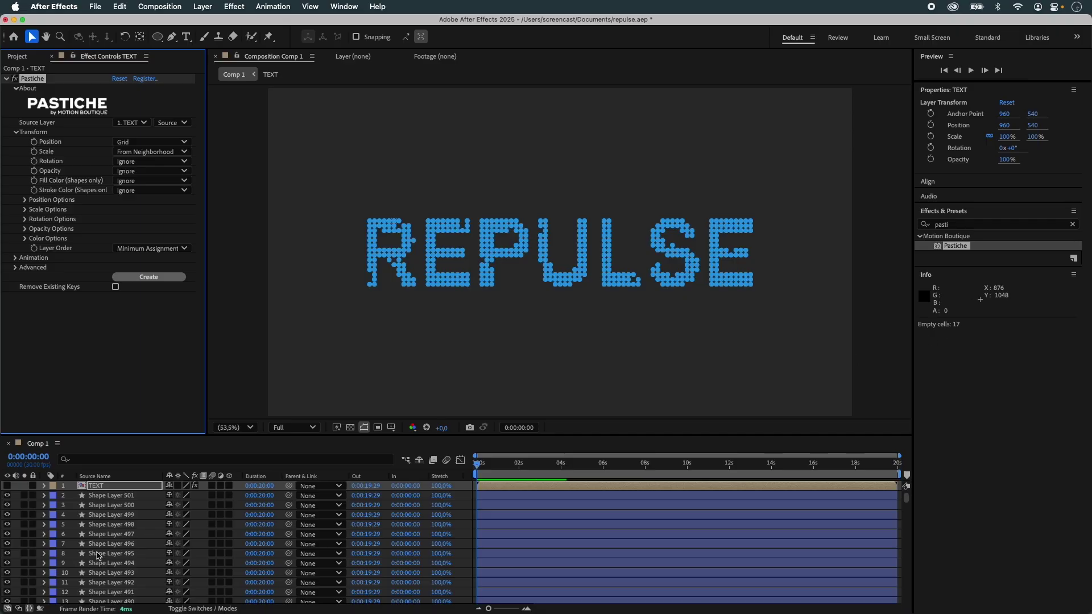
pyautogui.scroll(-1, 108, 591)
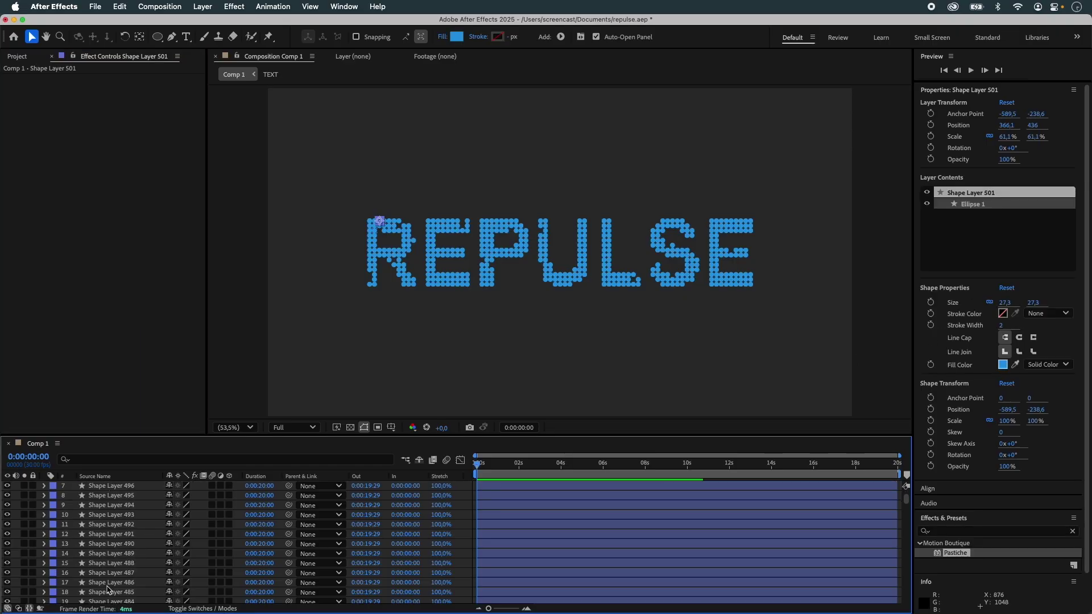
pyautogui.keyDown('shift'); pyautogui.click(109, 594); pyautogui.keyUp('shift')
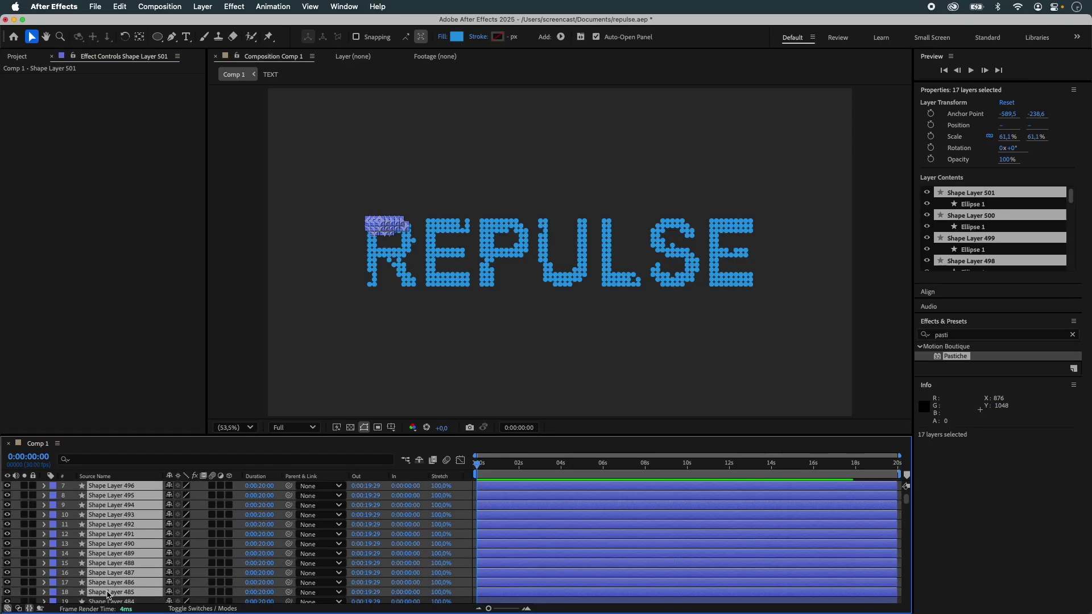
pyautogui.scroll(2, 112, 580)
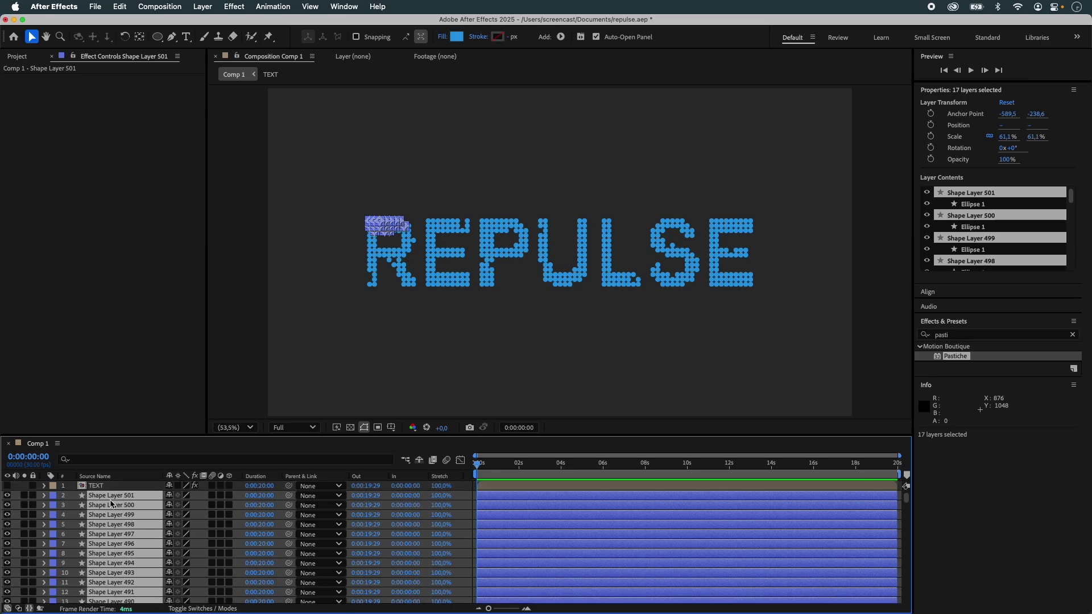
pyautogui.scroll(-15, 139, 520)
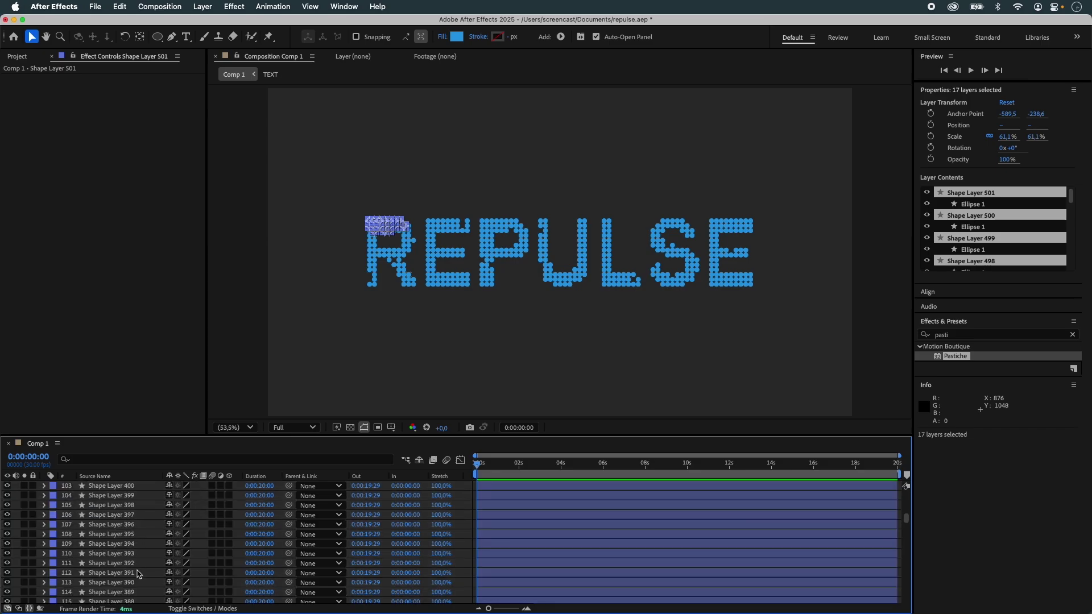
pyautogui.keyDown('shift'); pyautogui.click(136, 592); pyautogui.keyUp('shift')
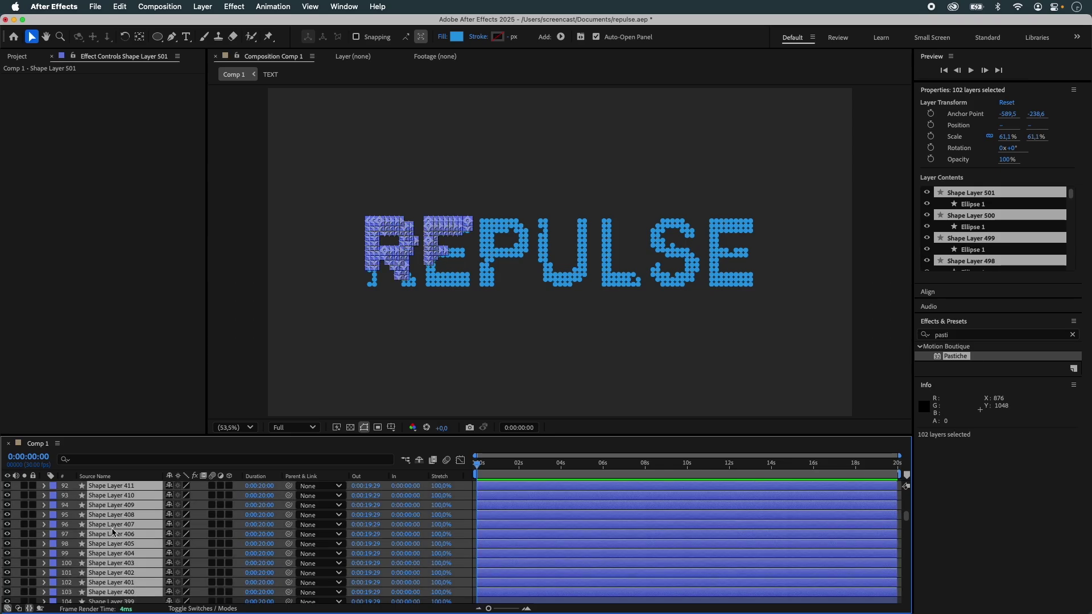
pyautogui.press('super+d')
# - Rebuild the REPULSE letters using the full range of dot layers up to Shape Layer 603
pyautogui.click(95, 487)
pyautogui.click(149, 277)
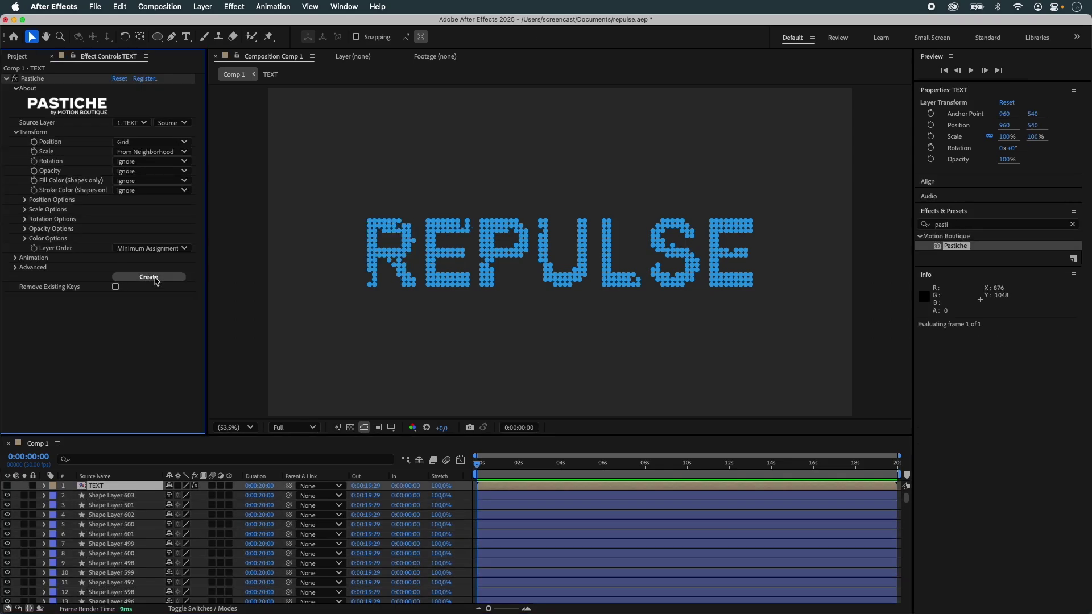
pyautogui.click(136, 496)
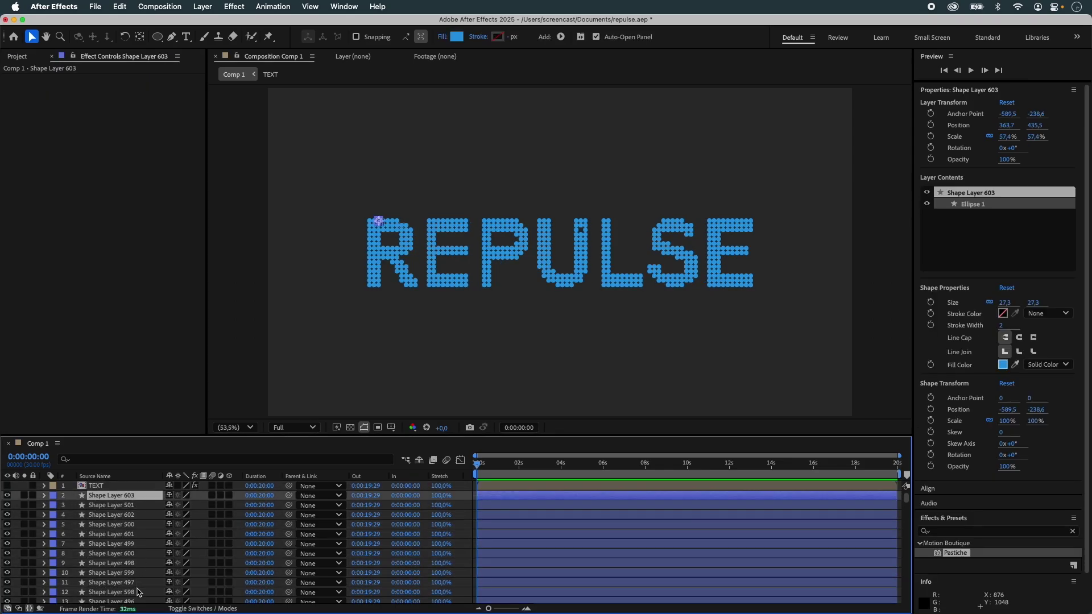
pyautogui.scroll(-10, 139, 564)
pyautogui.keyDown('shift'); pyautogui.click(139, 565); pyautogui.keyUp('shift')
pyautogui.scroll(10, 139, 565)
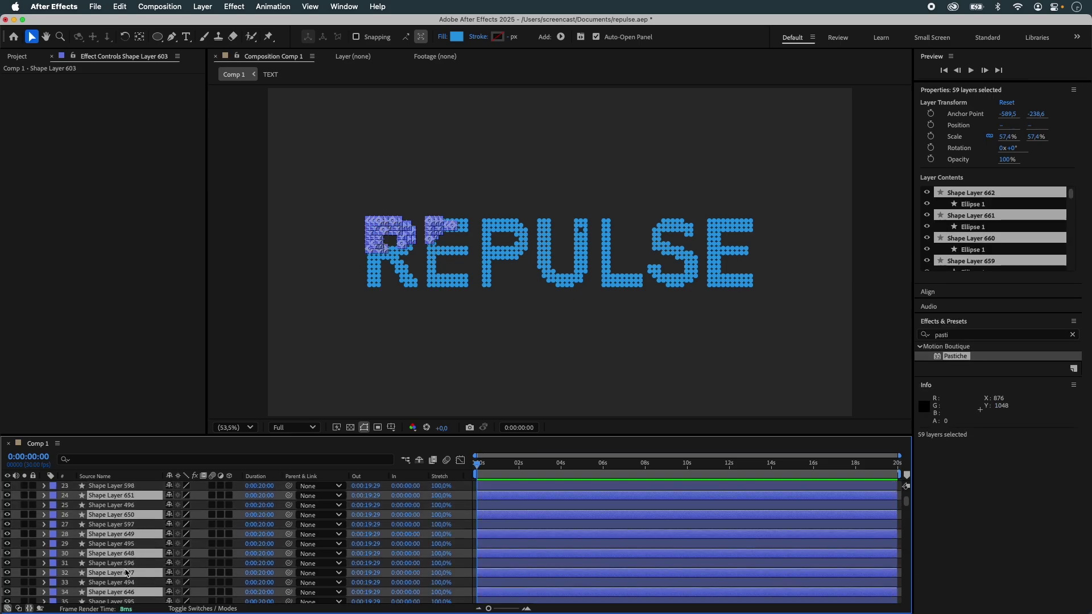
pyautogui.click(96, 486)
pyautogui.click(167, 278)
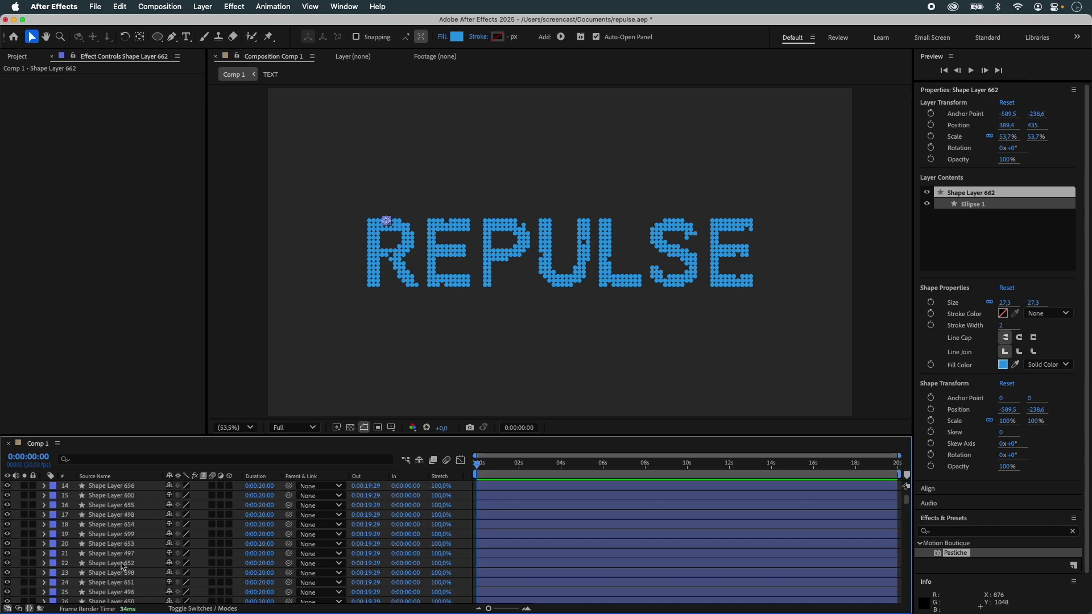
# - Set the Pastiche rescale factor to 85% and rebuild the smaller dots
pyautogui.click(96, 486)
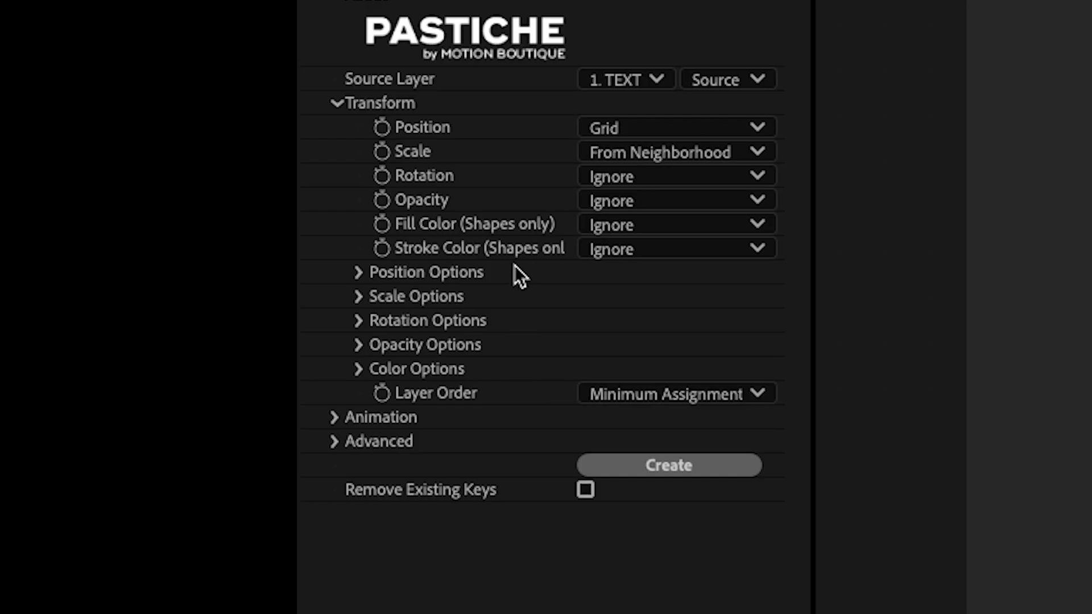
pyautogui.click(357, 296)
pyautogui.click(602, 418)
pyautogui.write('75')
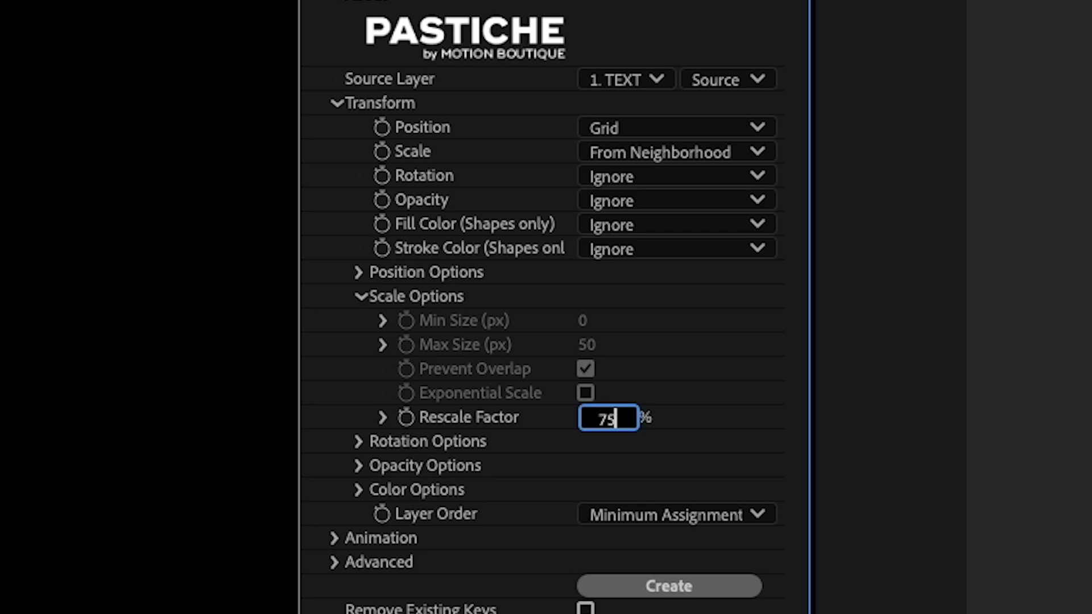
pyautogui.press('Return')
pyautogui.click(717, 598)
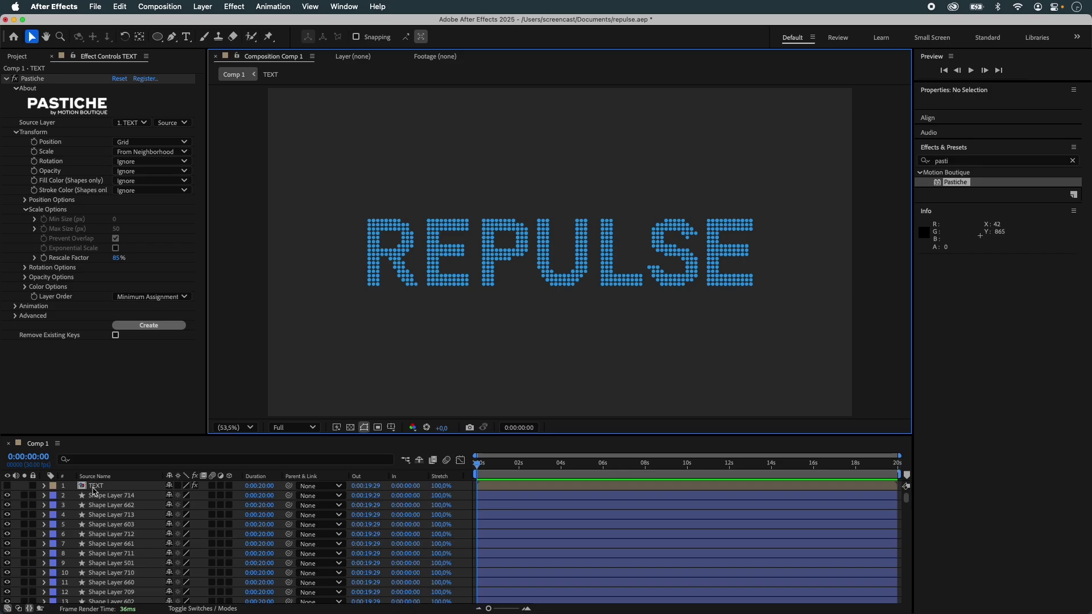
# - Draw a white-filled circle and place it just left of the R
pyautogui.click(161, 38)
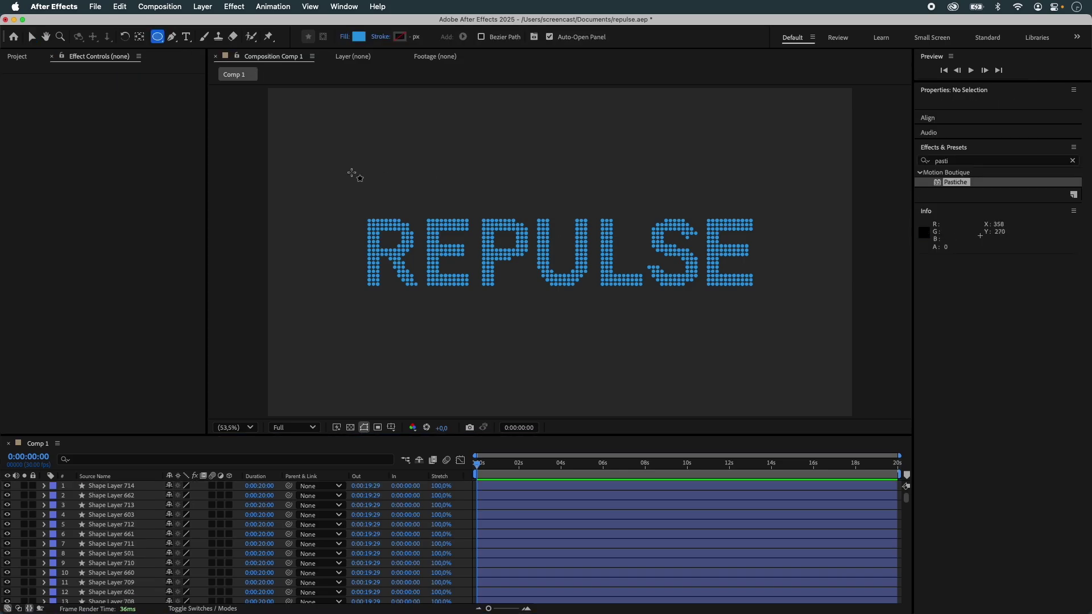
pyautogui.moveTo(364, 160); pyautogui.dragTo(386, 180)
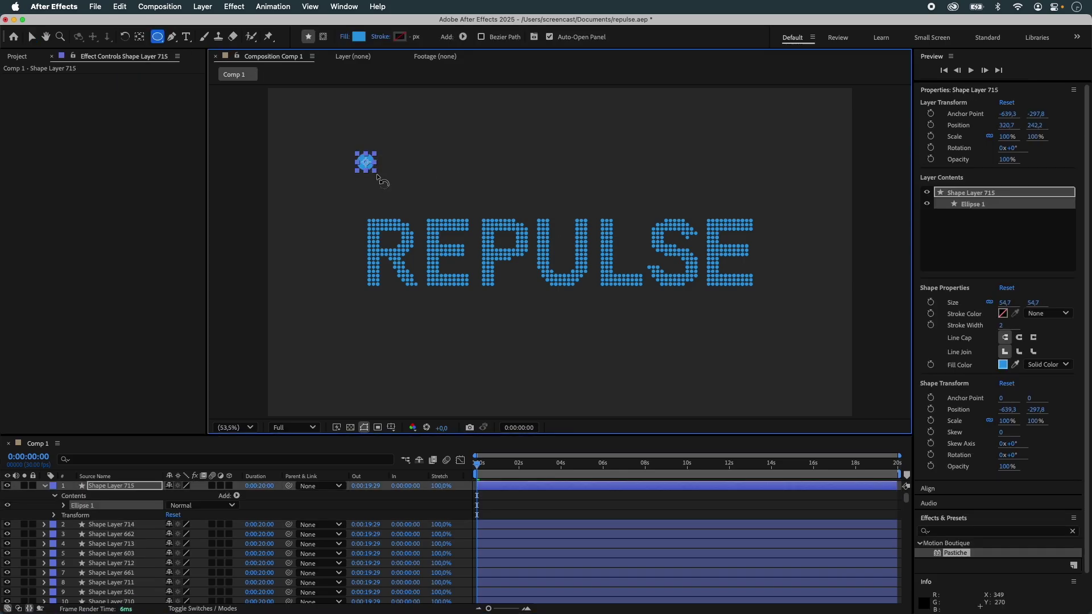
pyautogui.press('v')
pyautogui.click(457, 37)
pyautogui.click(418, 248)
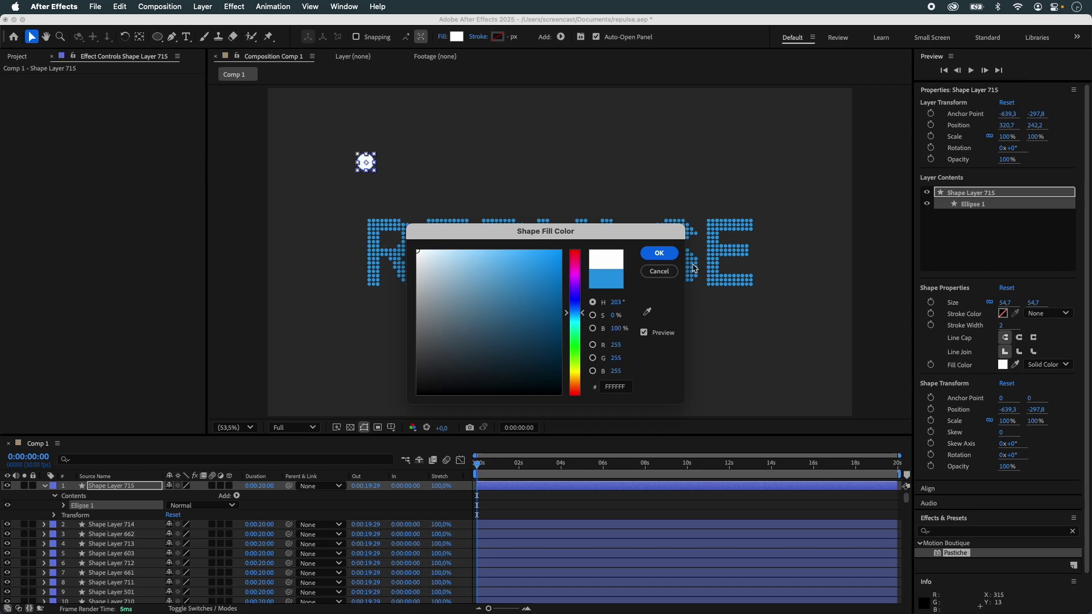
pyautogui.click(658, 251)
pyautogui.click(402, 174)
pyautogui.moveTo(370, 159); pyautogui.dragTo(324, 249)
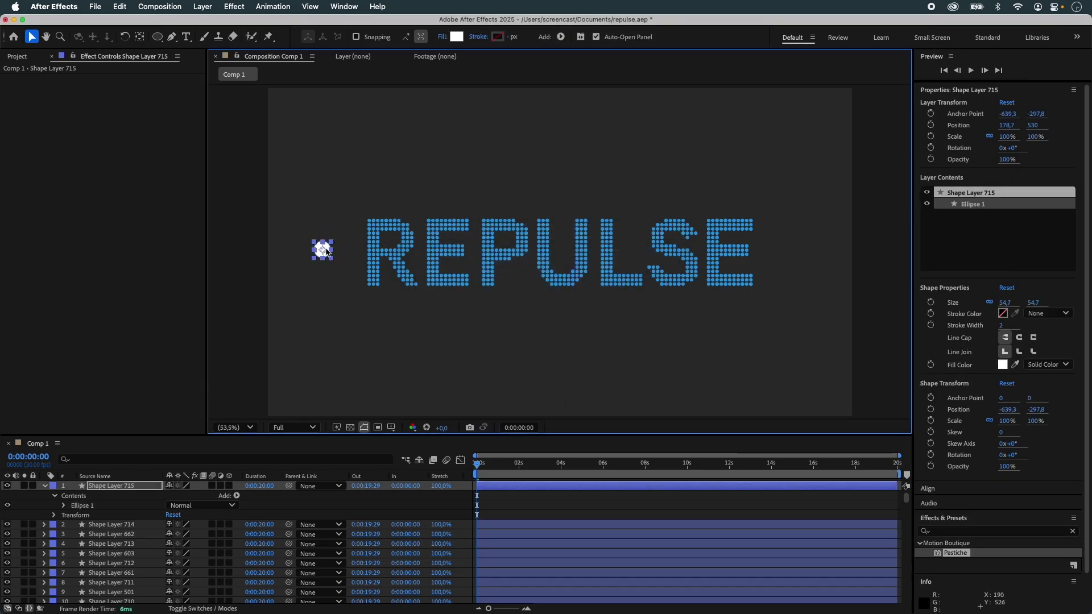
pyautogui.click(356, 7)
# - Sketch the white circle's path across the REPULSE lettering with Motion Sketch
pyautogui.click(432, 267)
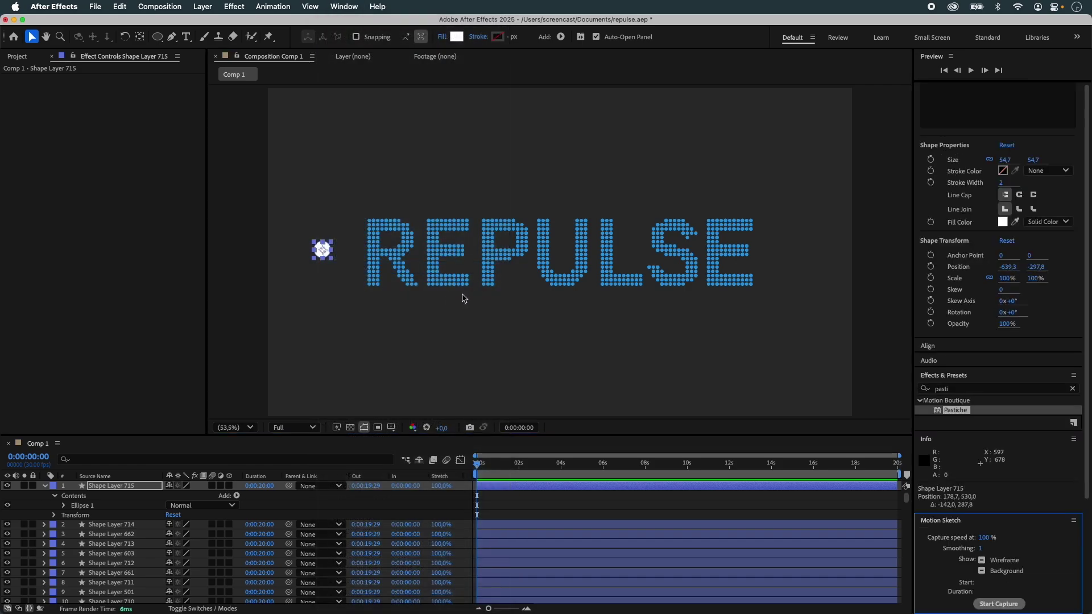
pyautogui.click(998, 604)
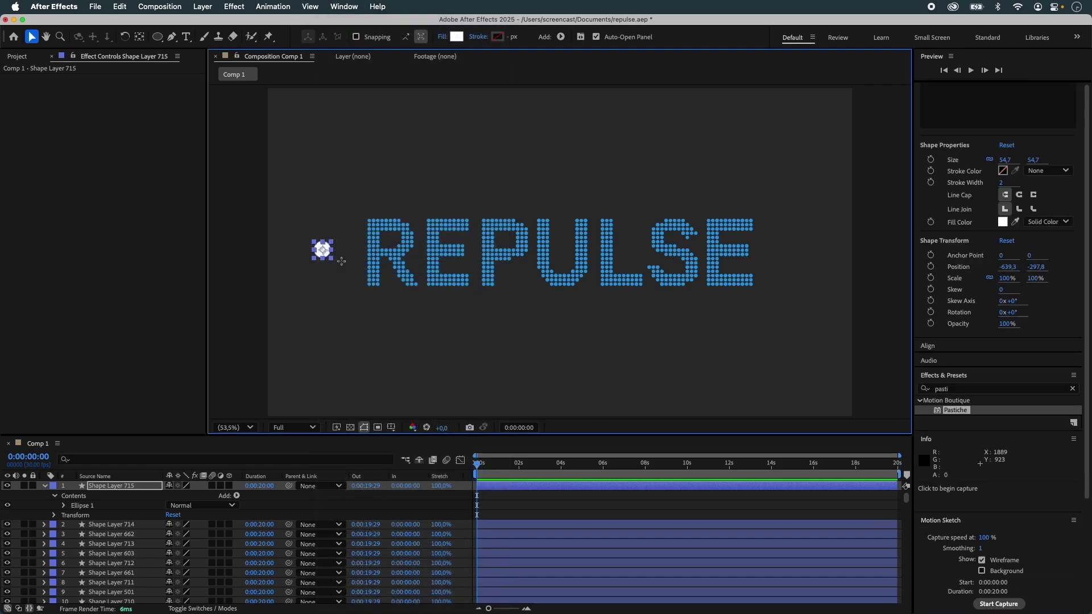
pyautogui.moveTo(322, 250)
pyautogui.mouseDown()
pyautogui.moveTo(803, 248)
pyautogui.moveTo(390, 246)
pyautogui.moveTo(327, 159)
pyautogui.moveTo(383, 156)
pyautogui.moveTo(776, 345)
pyautogui.mouseUp()
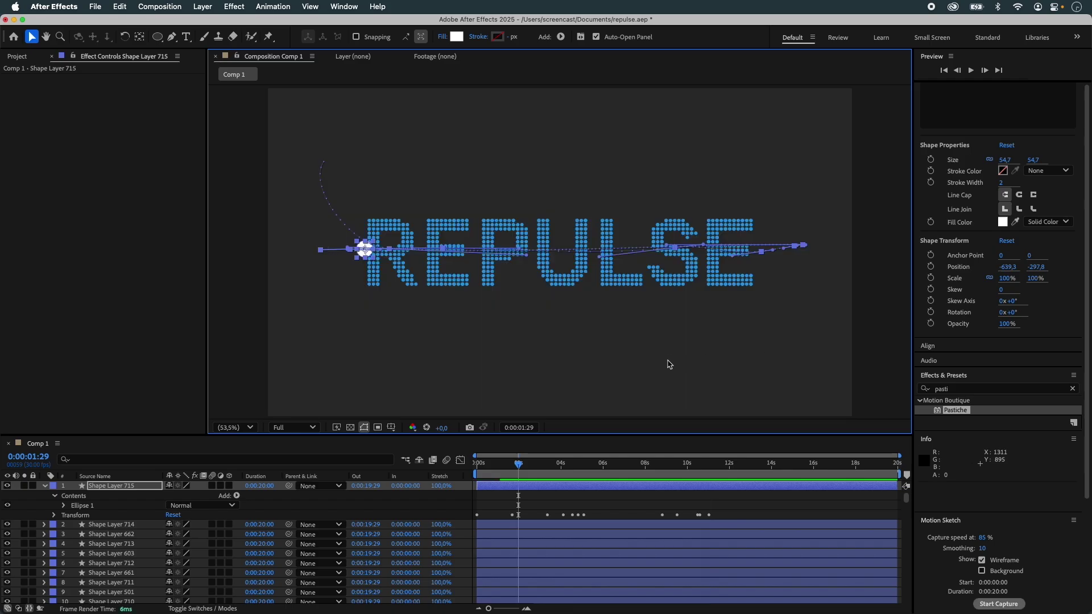
# - Reveal the circle's position keyframes and preview the sketched motion
pyautogui.press('u')
pyautogui.moveTo(518, 464)
pyautogui.mouseDown()
pyautogui.moveTo(682, 466)
pyautogui.moveTo(663, 466)
pyautogui.mouseUp()
pyautogui.press('space')
pyautogui.click(443, 383)
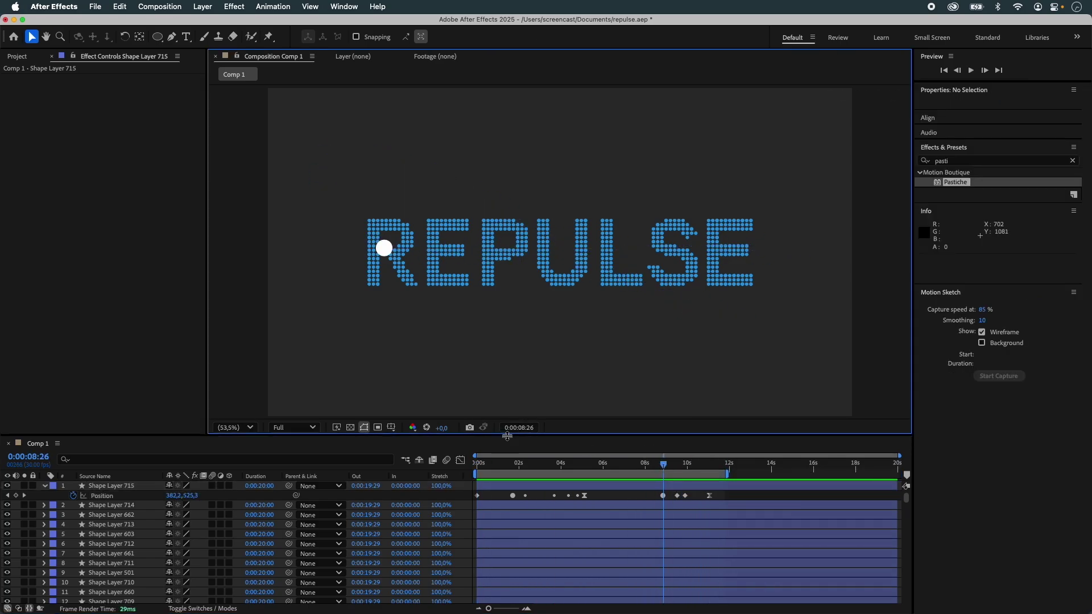
pyautogui.click(174, 8)
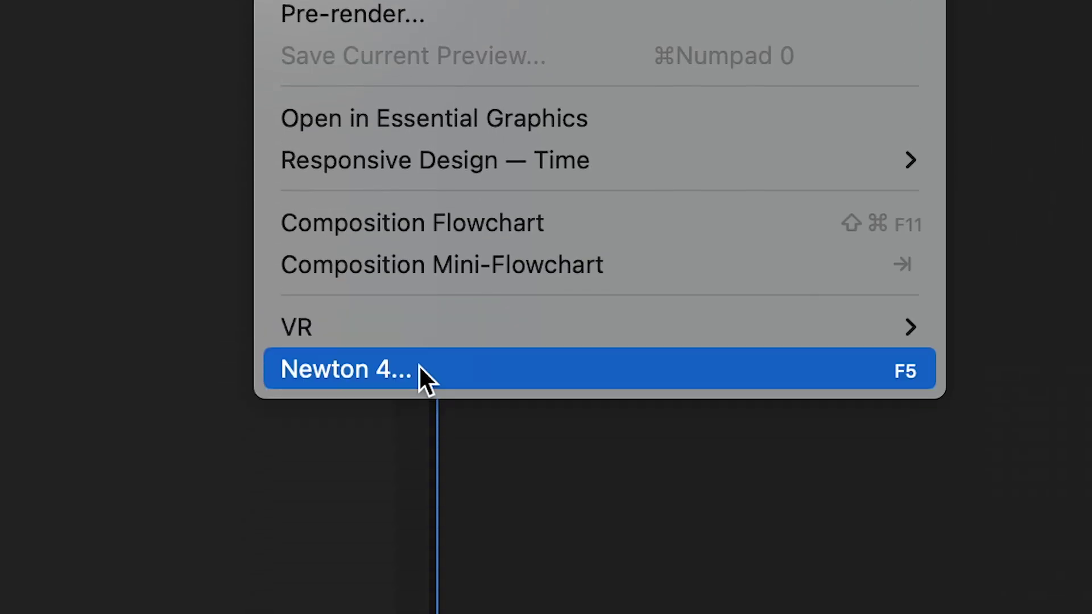
# - Launch Newton 4 and set gravity magnitude to zero, previewing the simulation
pyautogui.click(424, 373)
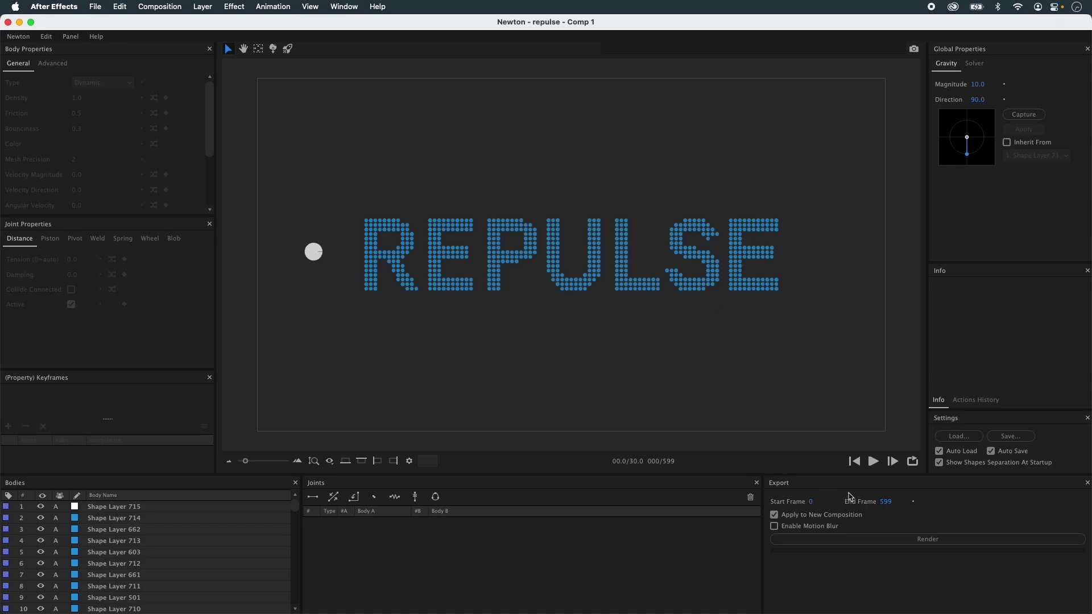
pyautogui.click(873, 460)
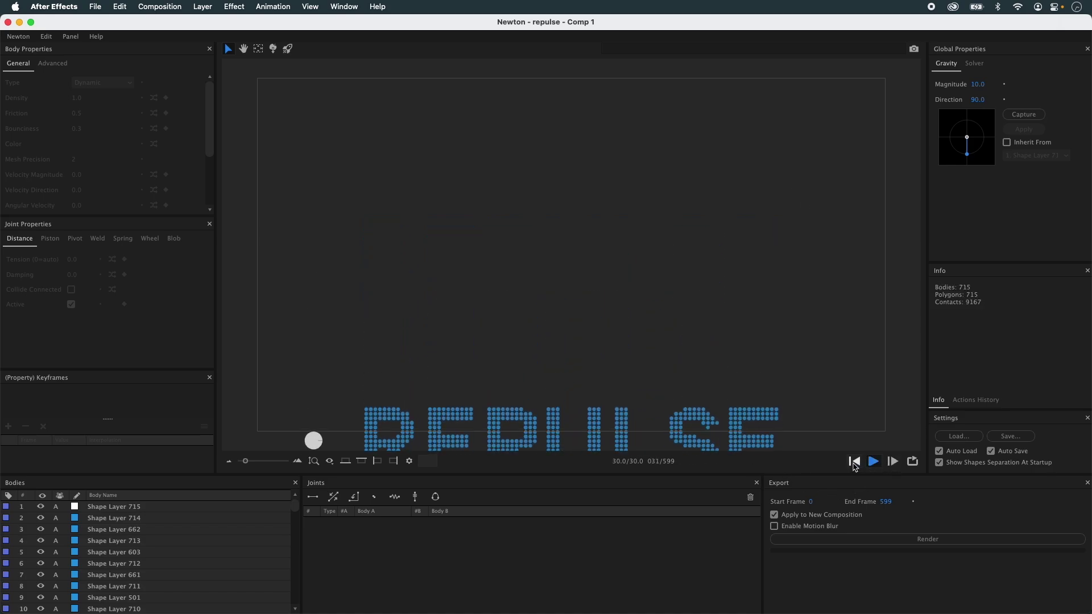
pyautogui.click(854, 460)
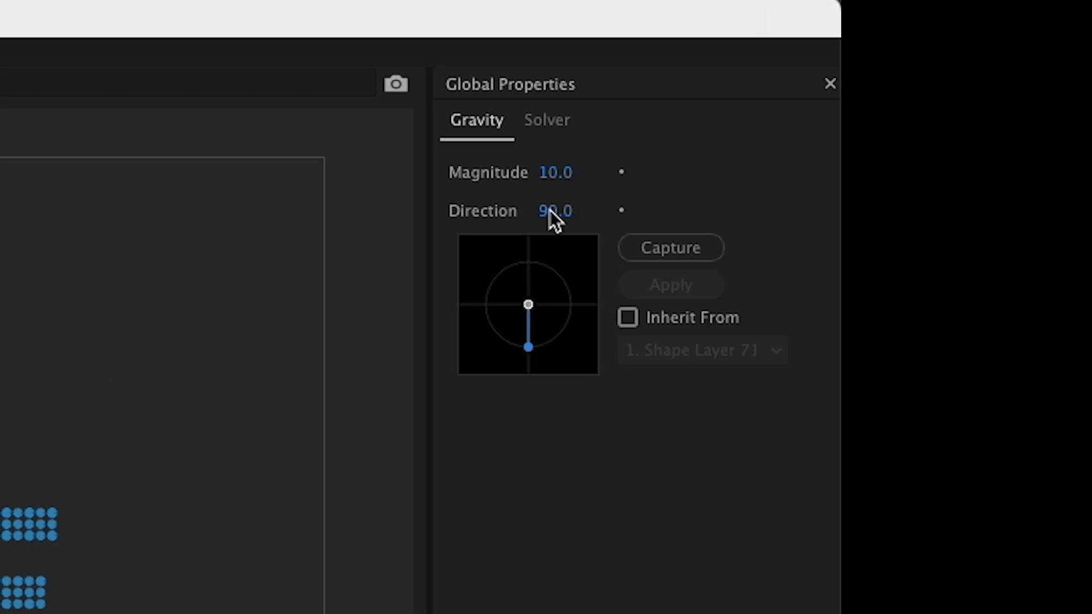
pyautogui.moveTo(563, 176); pyautogui.dragTo(222, 183)
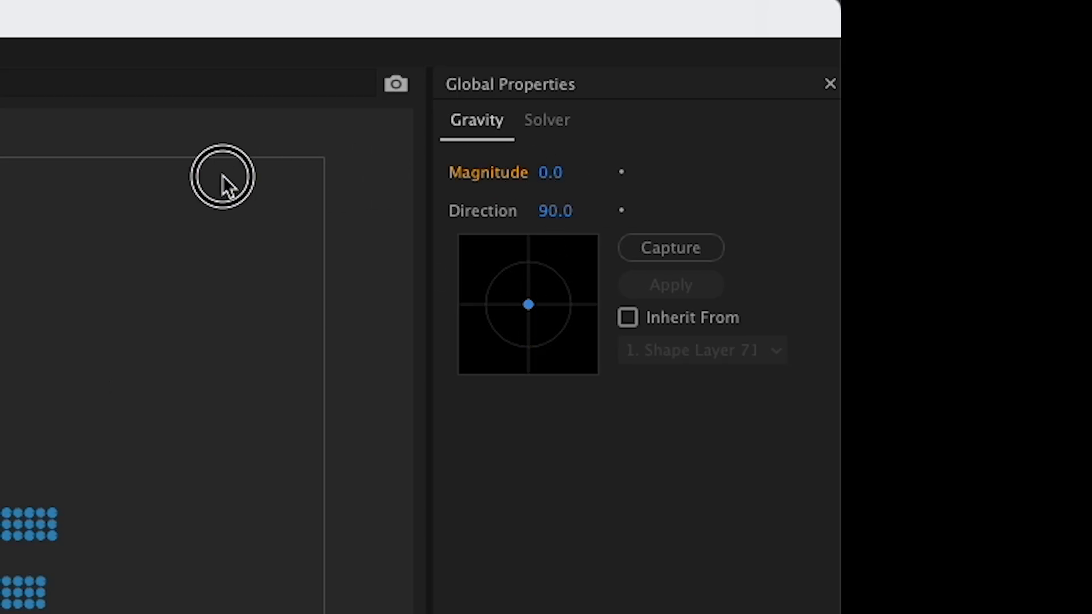
pyautogui.click(873, 462)
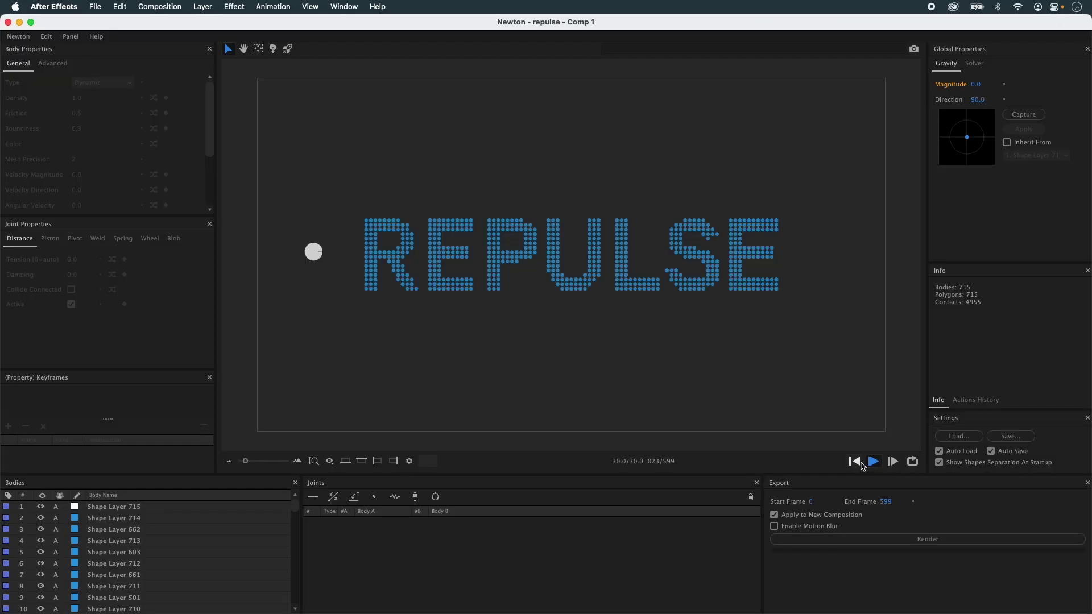
# - Make the white circle a kinematic body
pyautogui.click(313, 251)
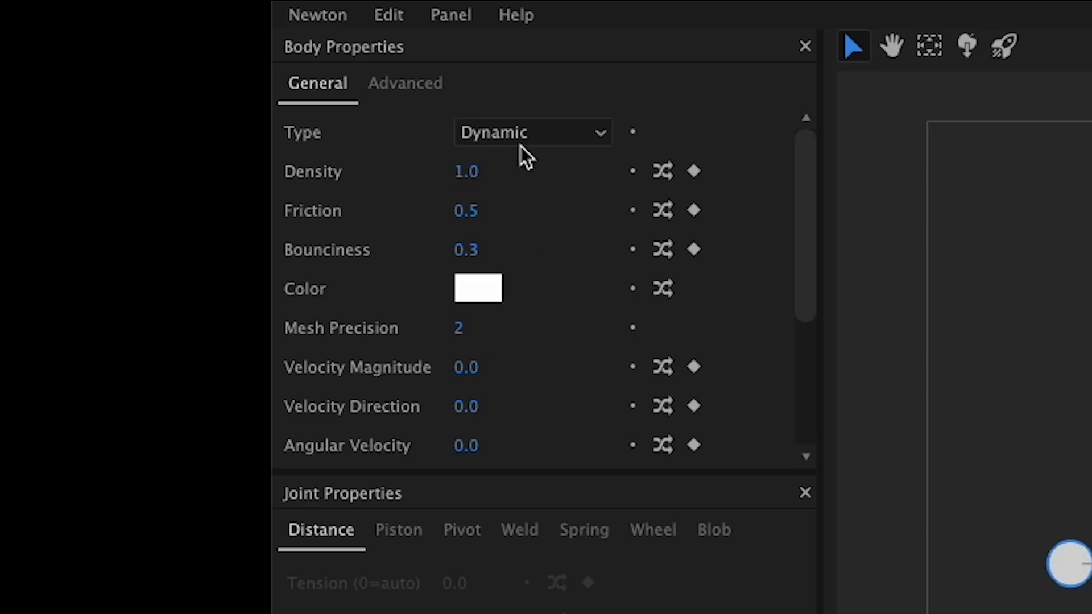
pyautogui.click(102, 84)
pyautogui.click(546, 107)
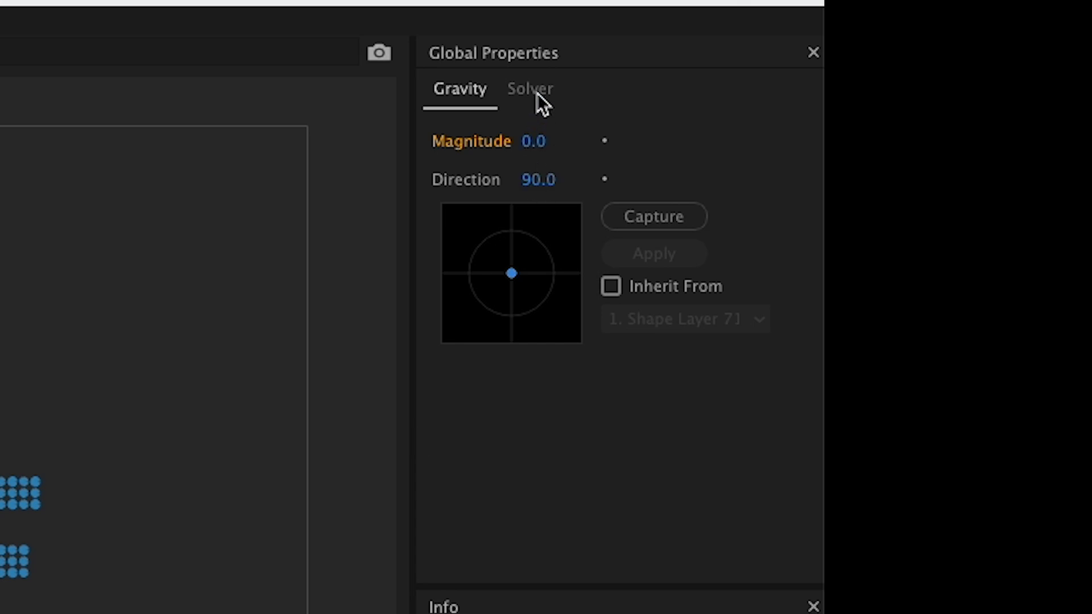
# - Set solver collision tolerance to 0 and sub-steps to 30
pyautogui.click(536, 92)
pyautogui.moveTo(587, 223); pyautogui.dragTo(401, 242)
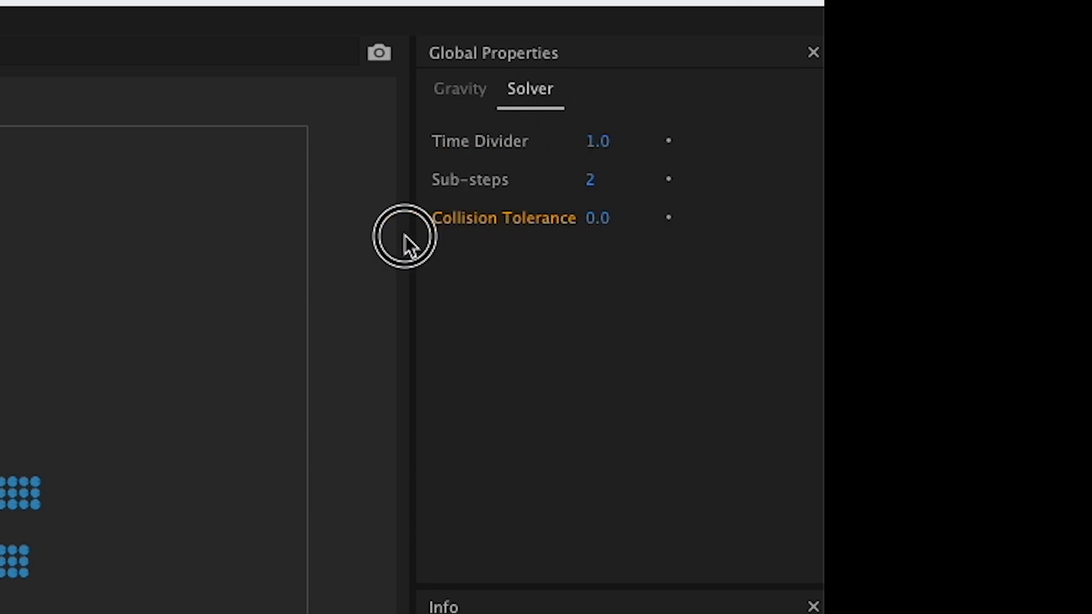
pyautogui.click(588, 186)
pyautogui.write('50')
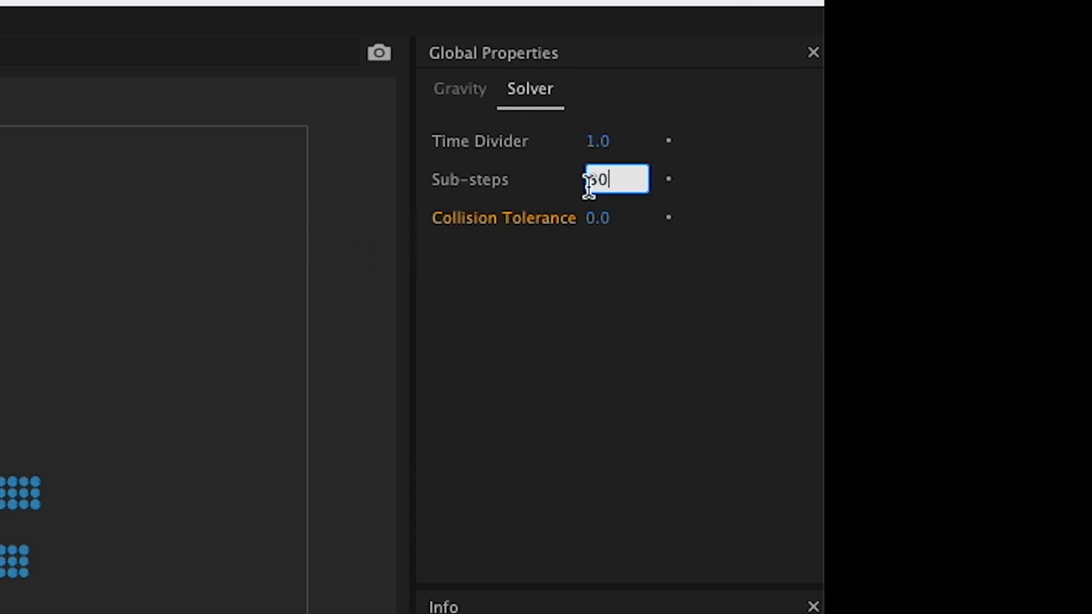
pyautogui.press('Return')
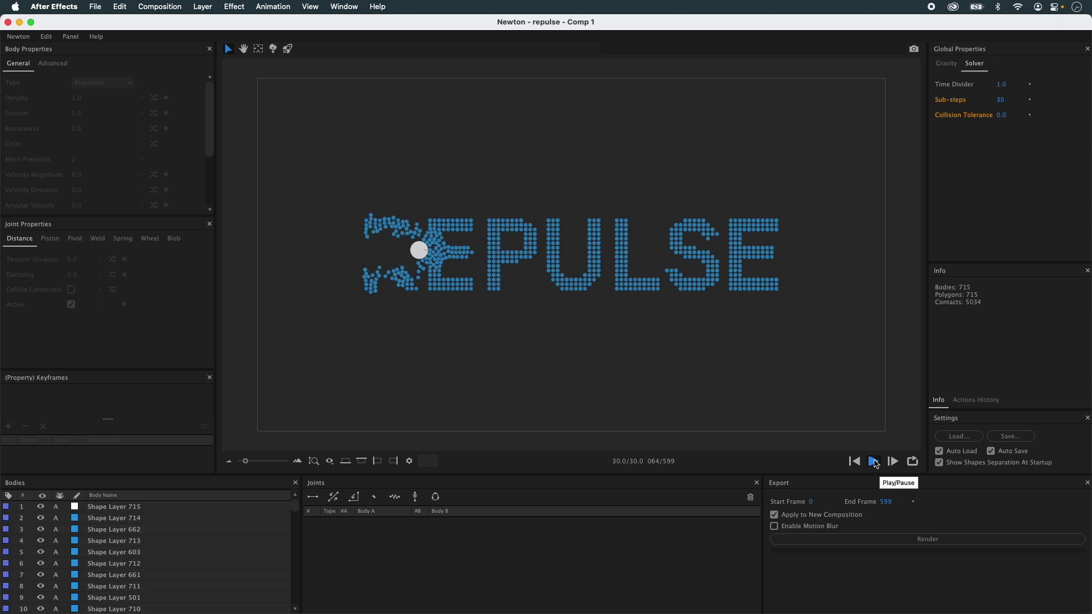
pyautogui.click(854, 462)
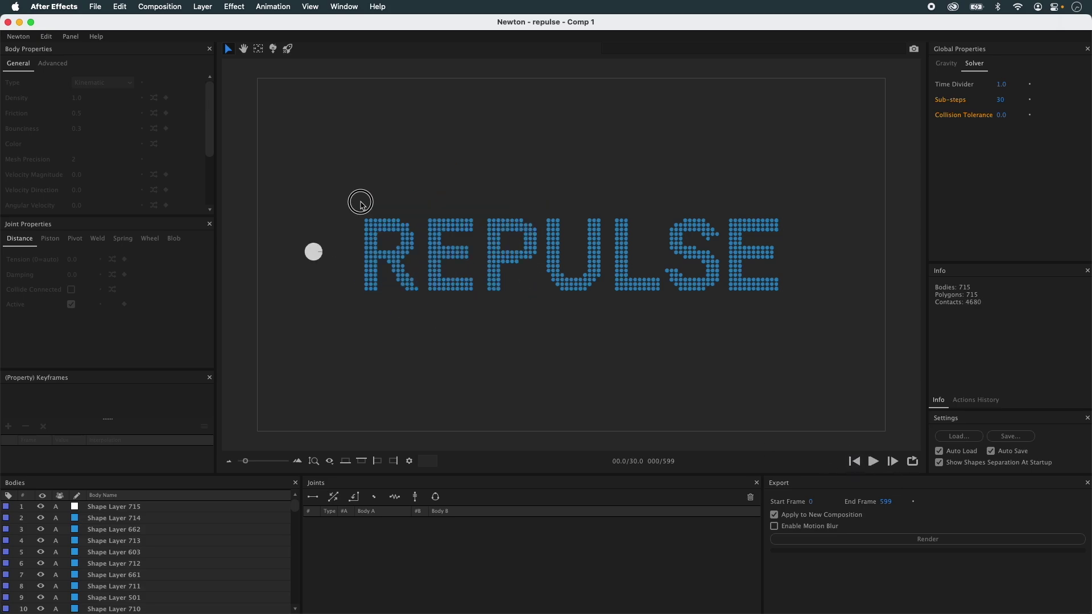
# - Make all REPULSE letter dots AEmatic bodies and preview the circle pushing through
pyautogui.moveTo(360, 203); pyautogui.dragTo(809, 341)
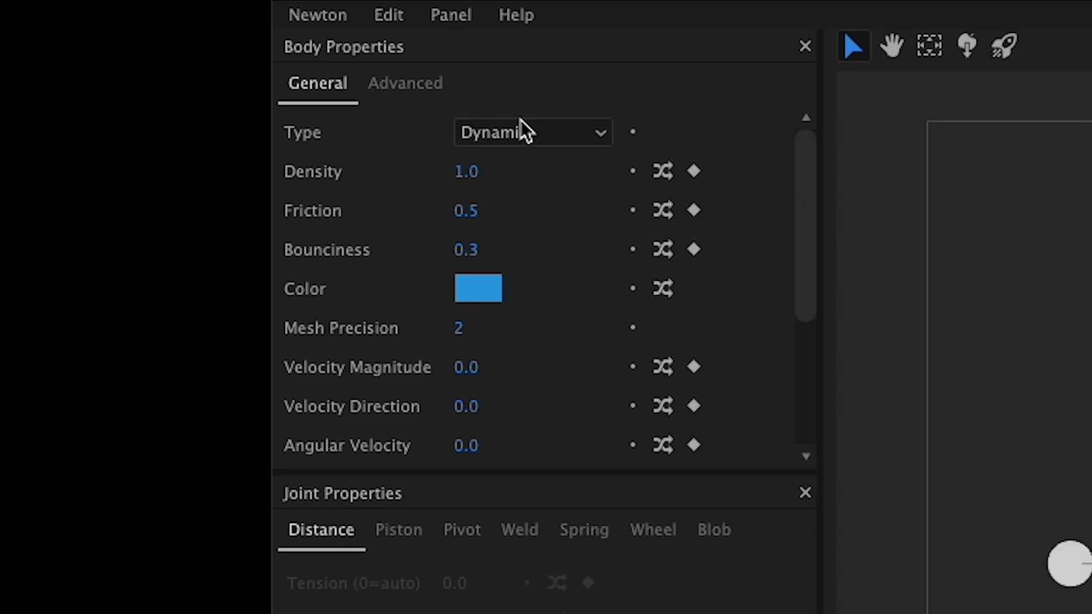
pyautogui.click(521, 133)
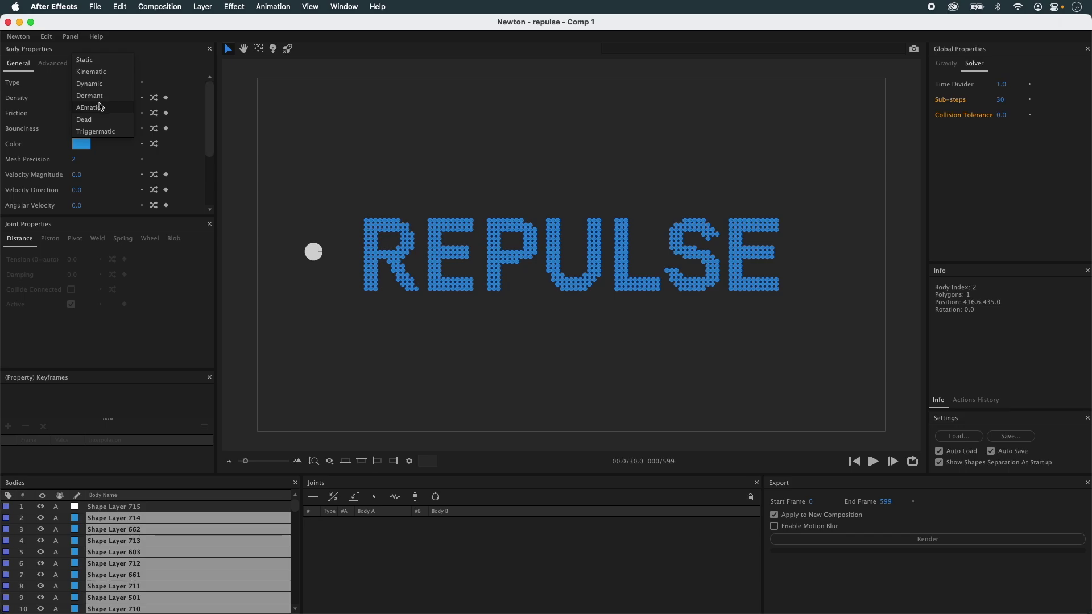
pyautogui.click(526, 195)
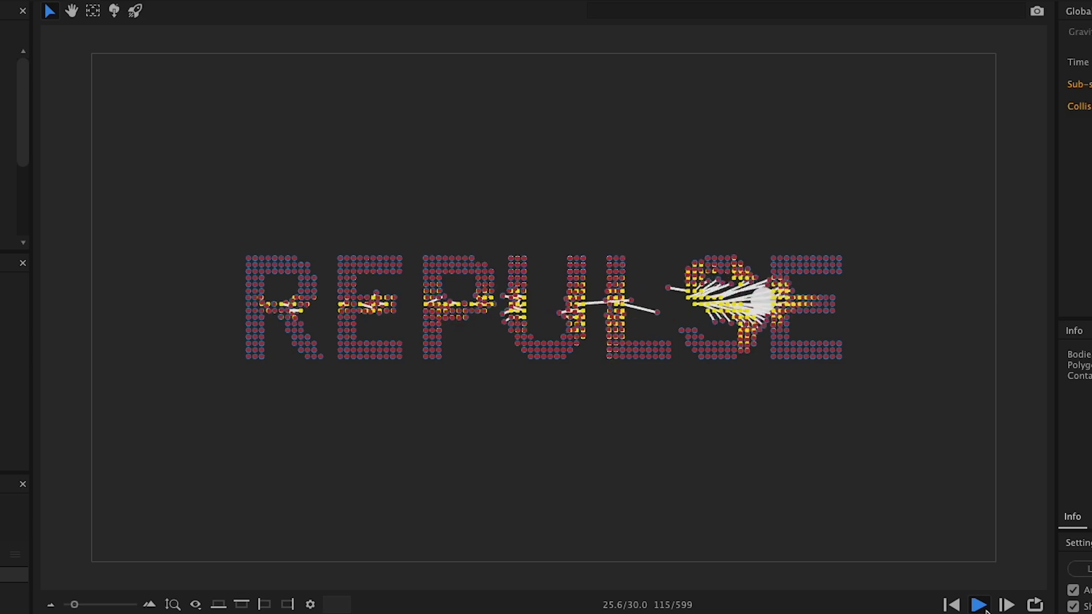
pyautogui.click(979, 605)
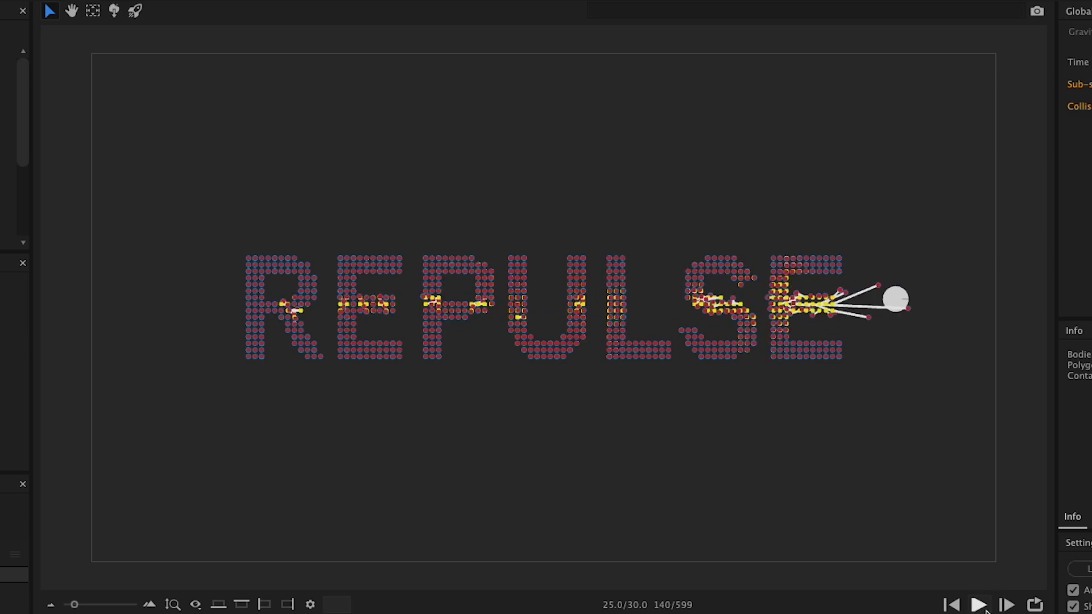
pyautogui.click(951, 605)
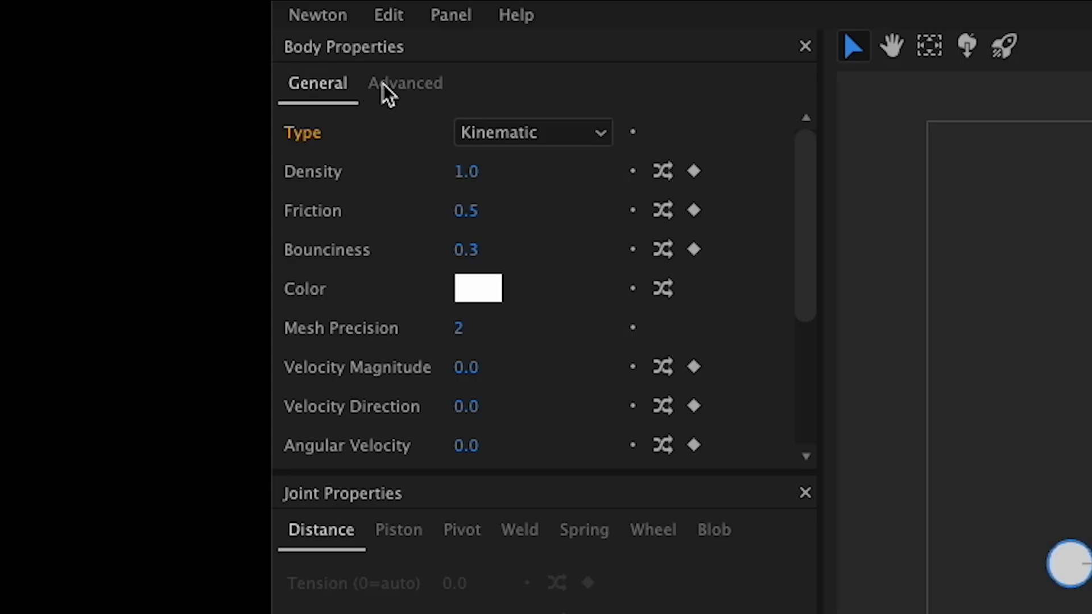
# - Give the circle Repulsion magnetism with a distance of 200
pyautogui.click(386, 86)
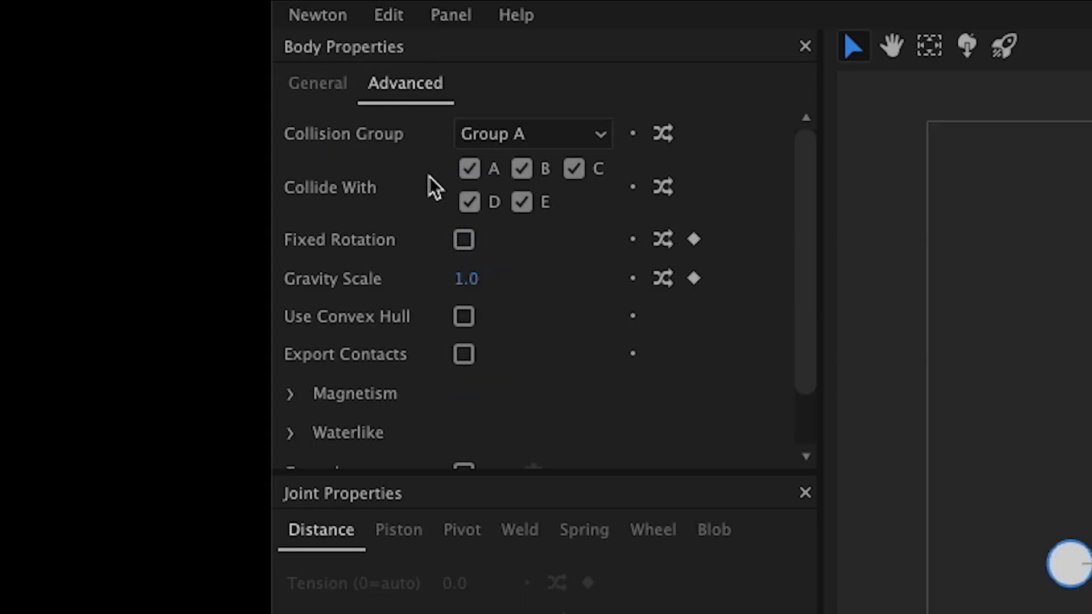
pyautogui.click(290, 396)
pyautogui.click(537, 442)
pyautogui.click(528, 491)
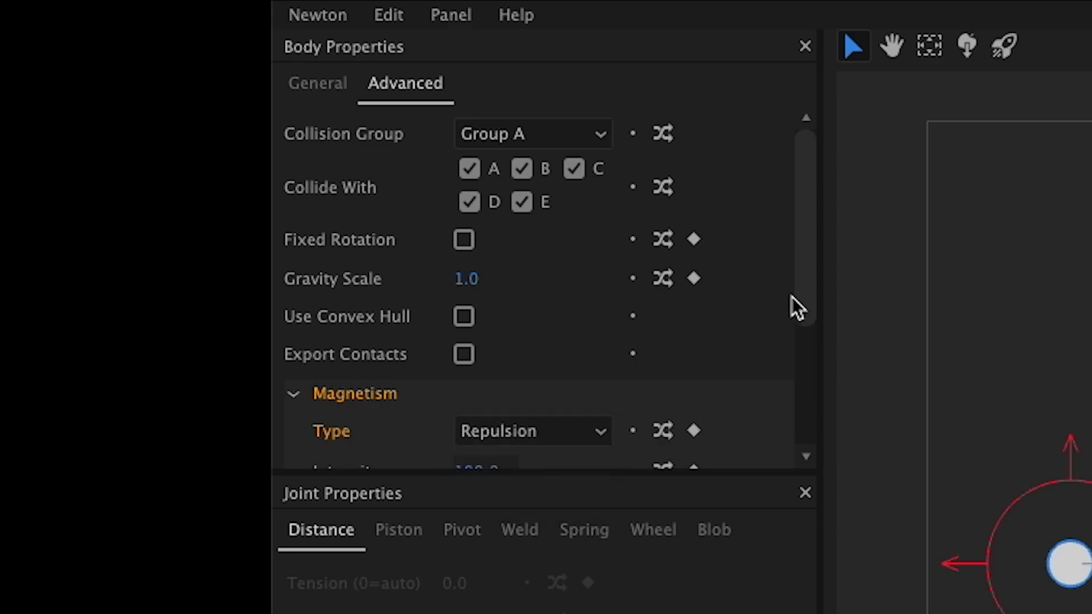
pyautogui.moveTo(793, 307); pyautogui.dragTo(797, 419)
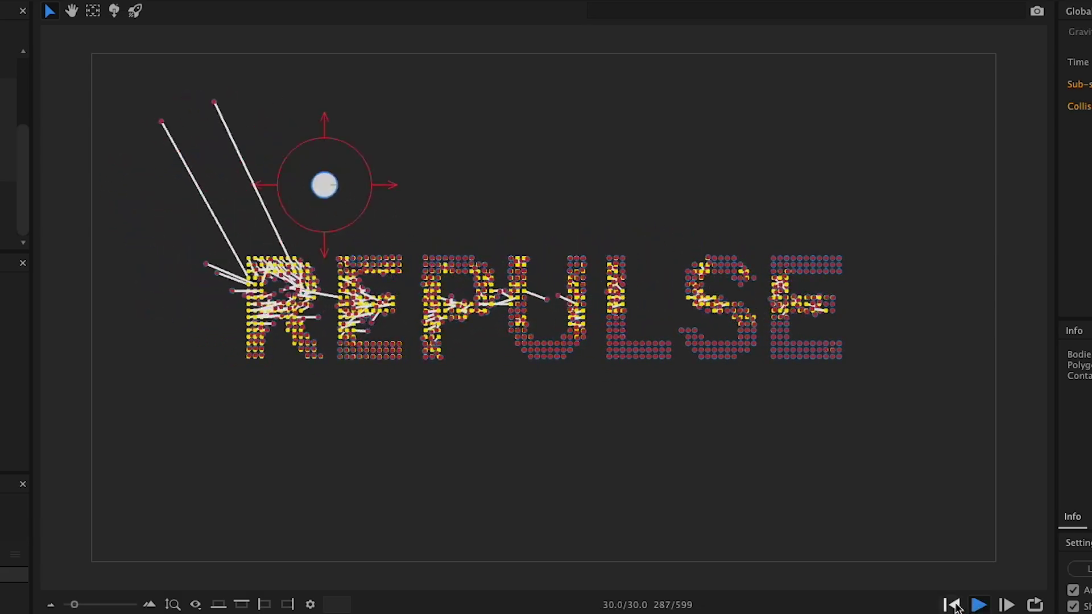
pyautogui.click(979, 606)
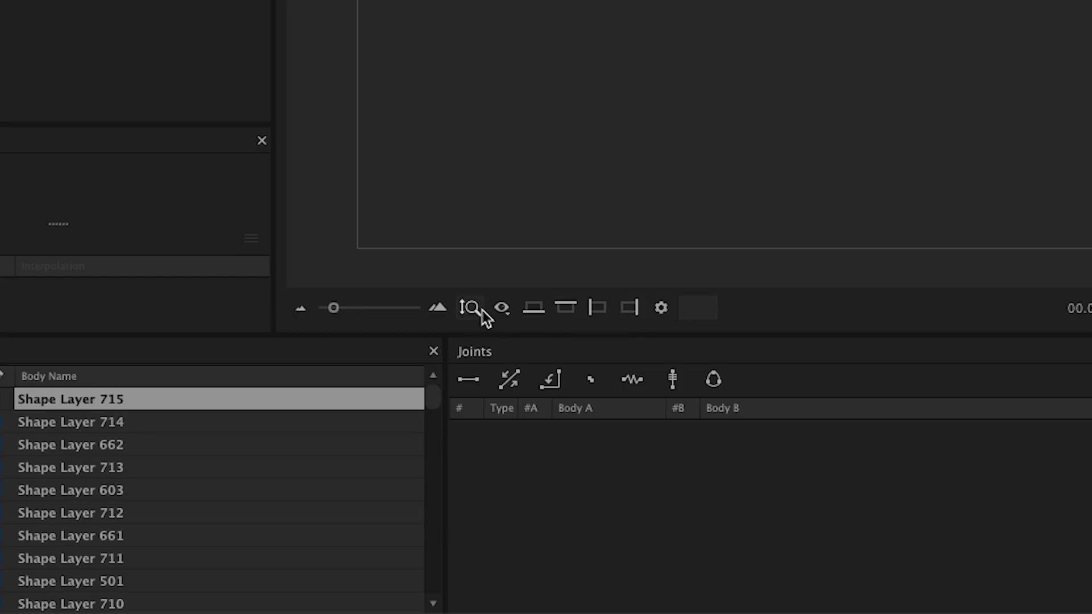
pyautogui.click(502, 308)
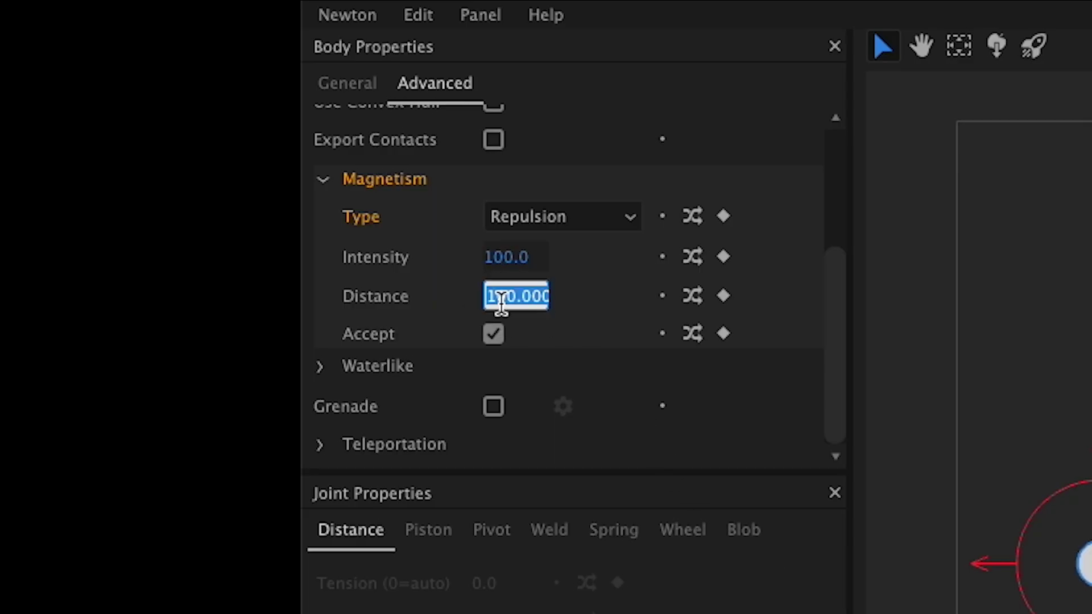
pyautogui.write('200')
pyautogui.press('Return')
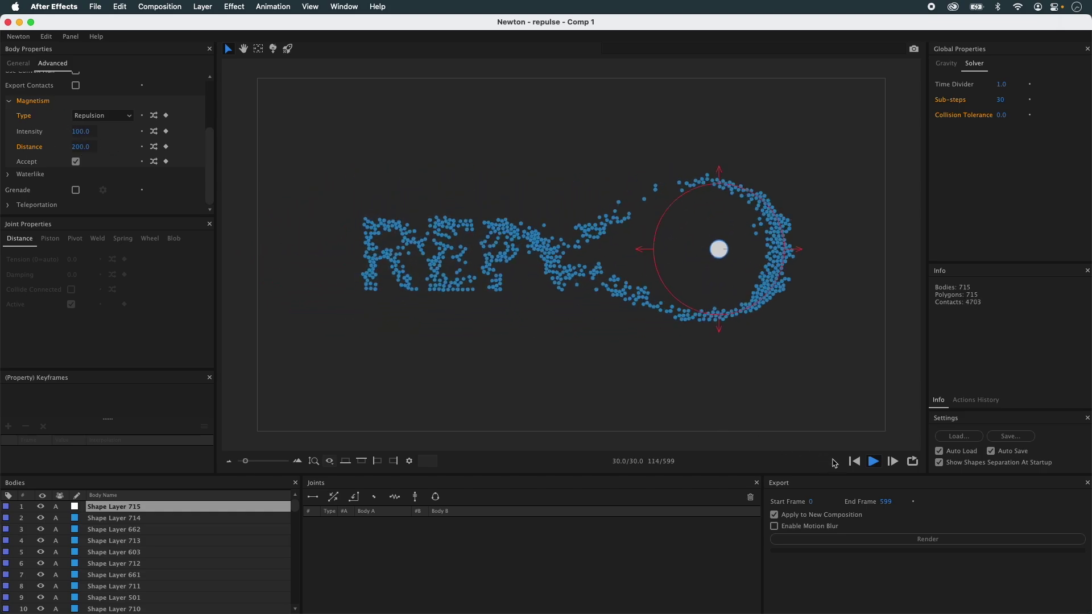
# - Select all letter dot bodies and set AEmatic Damping and Tension to 10
pyautogui.click(502, 200)
pyautogui.moveTo(792, 202); pyautogui.dragTo(346, 351)
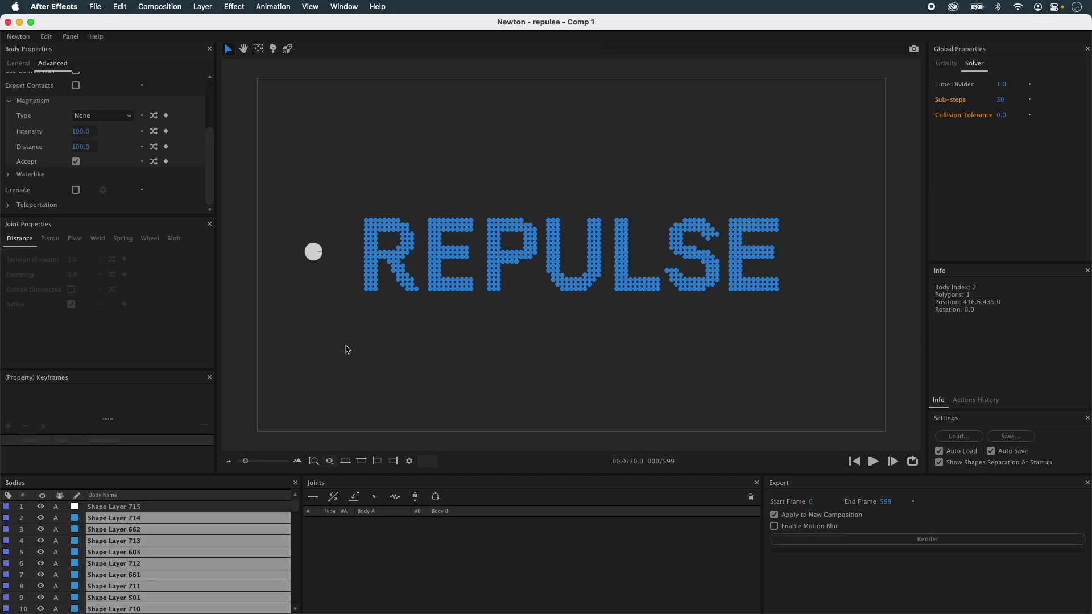
pyautogui.click(17, 64)
pyautogui.moveTo(802, 232); pyautogui.dragTo(797, 388)
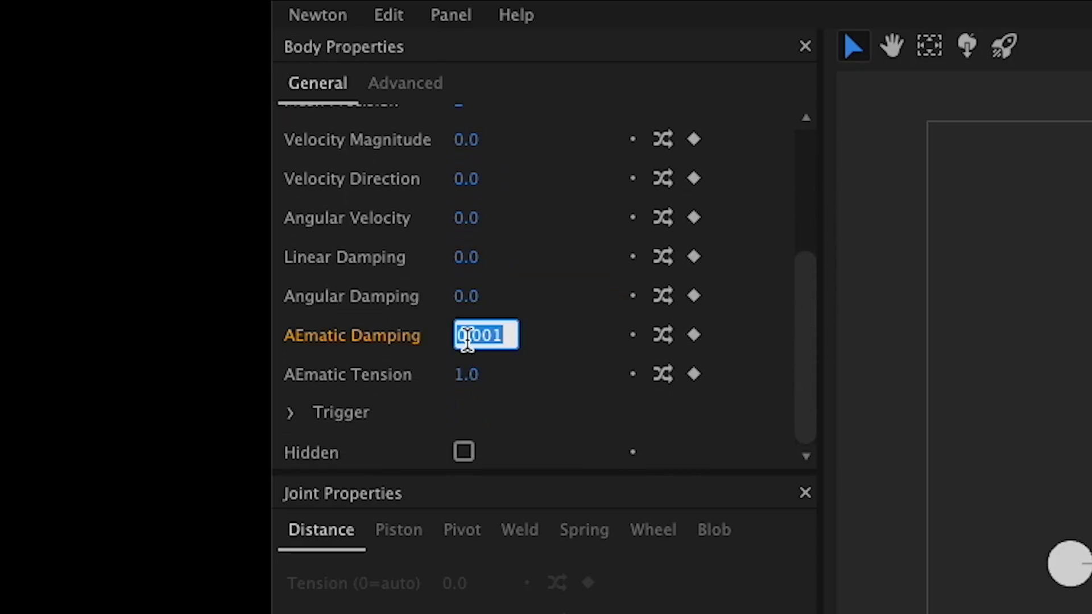
pyautogui.click(465, 373)
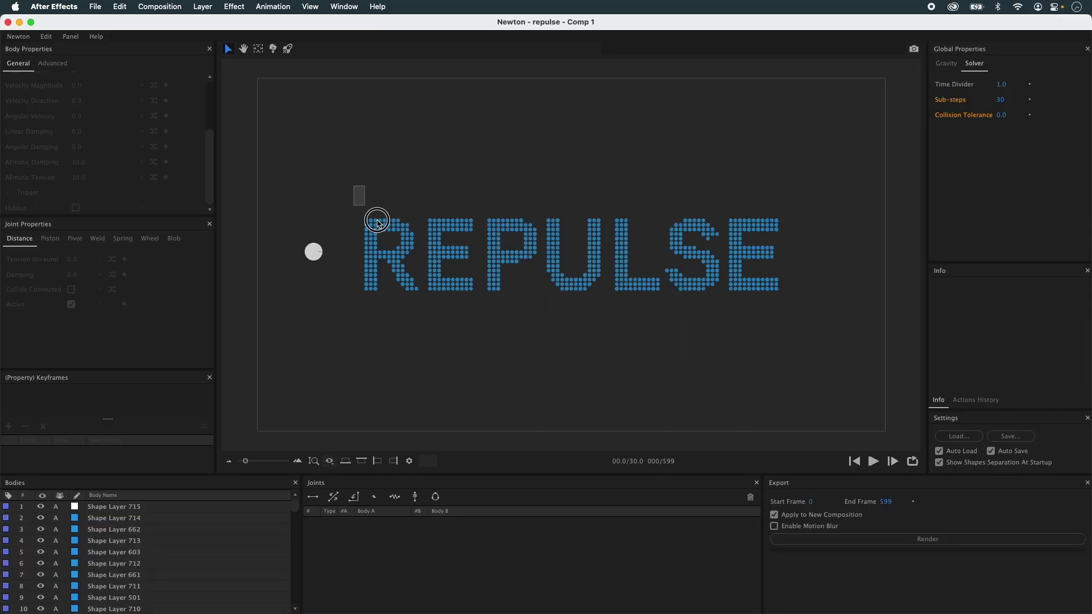
# - Assign the letter dot bodies to collision Group B and test-run the simulation
pyautogui.click(380, 223)
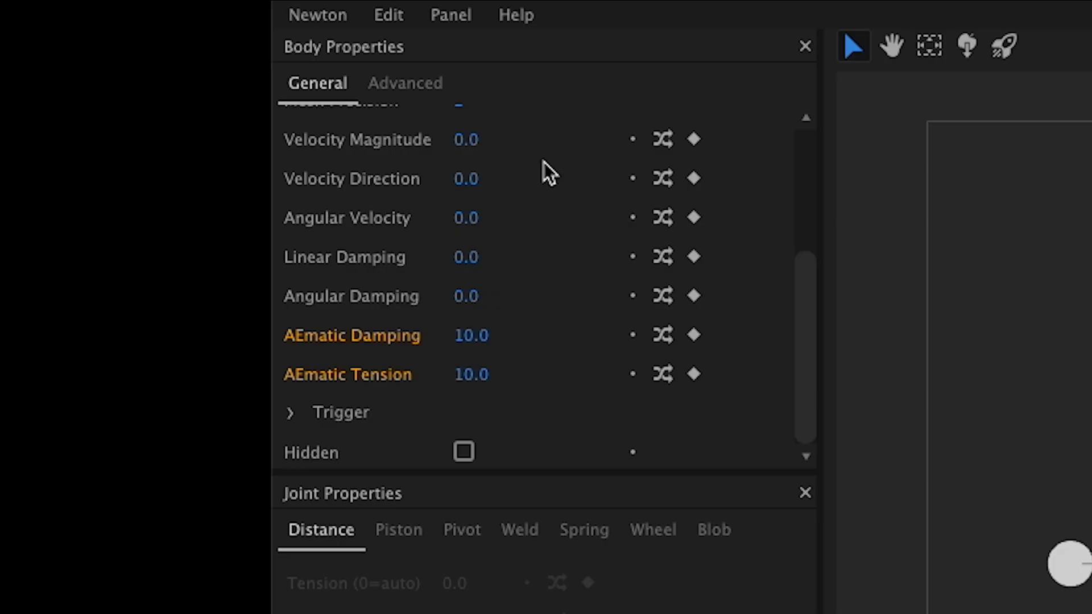
pyautogui.click(405, 84)
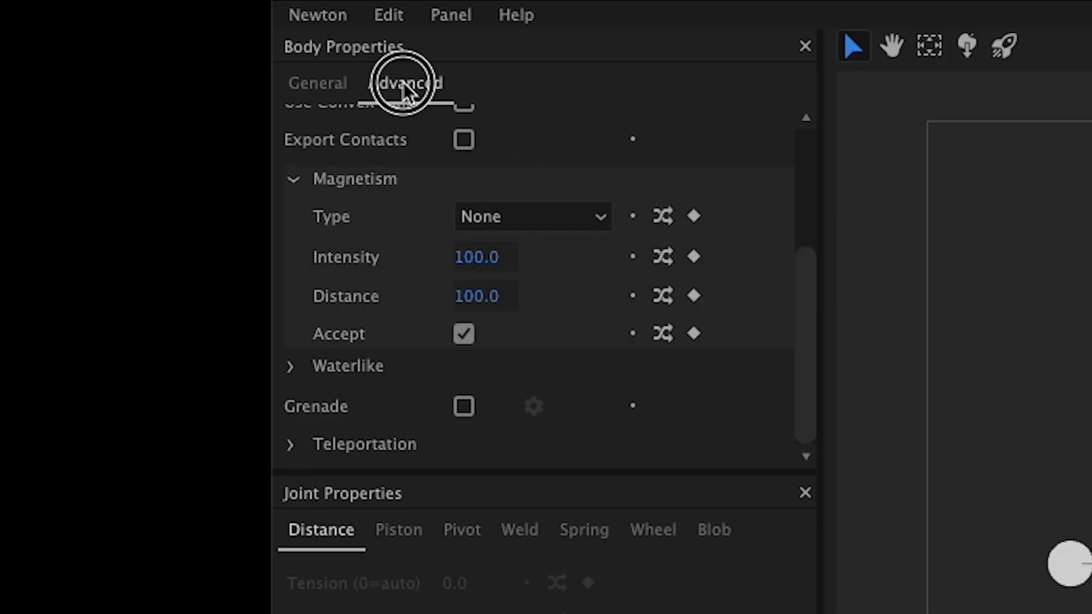
pyautogui.scroll(5, 815, 175)
pyautogui.click(556, 135)
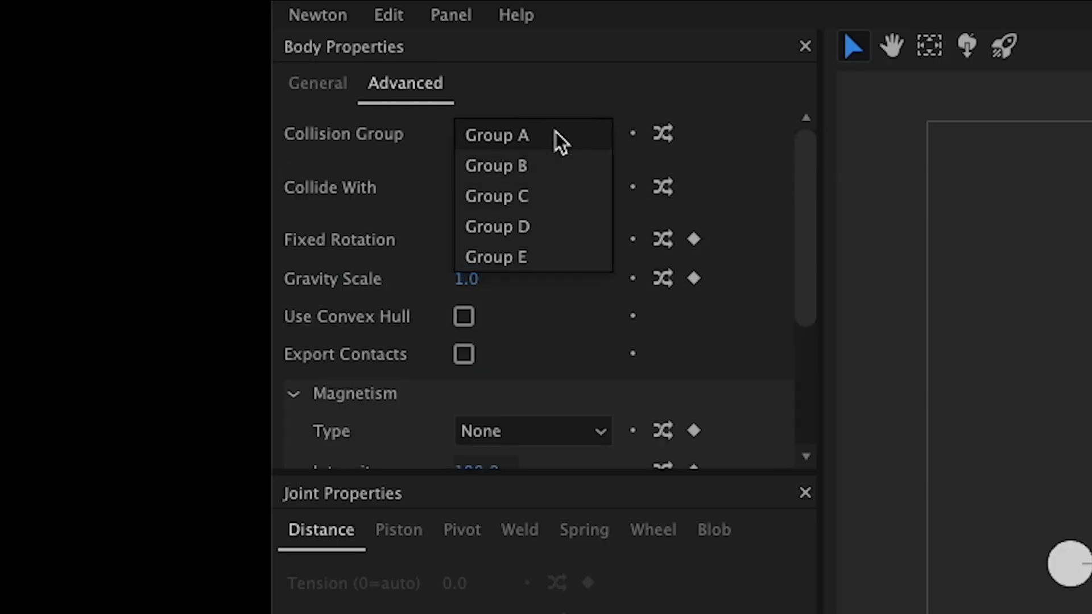
pyautogui.click(543, 167)
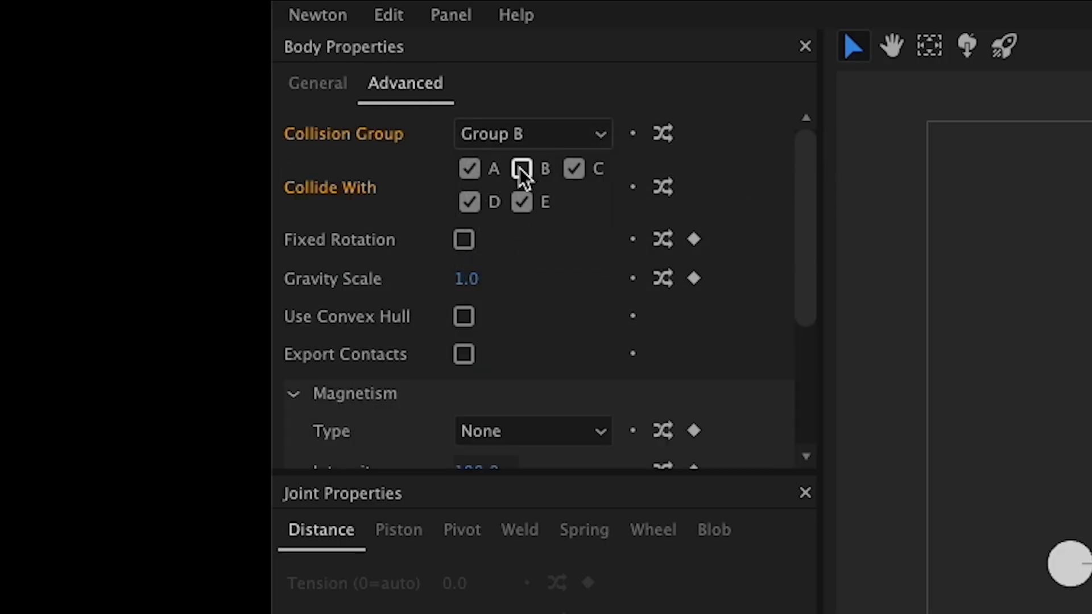
pyautogui.click(875, 461)
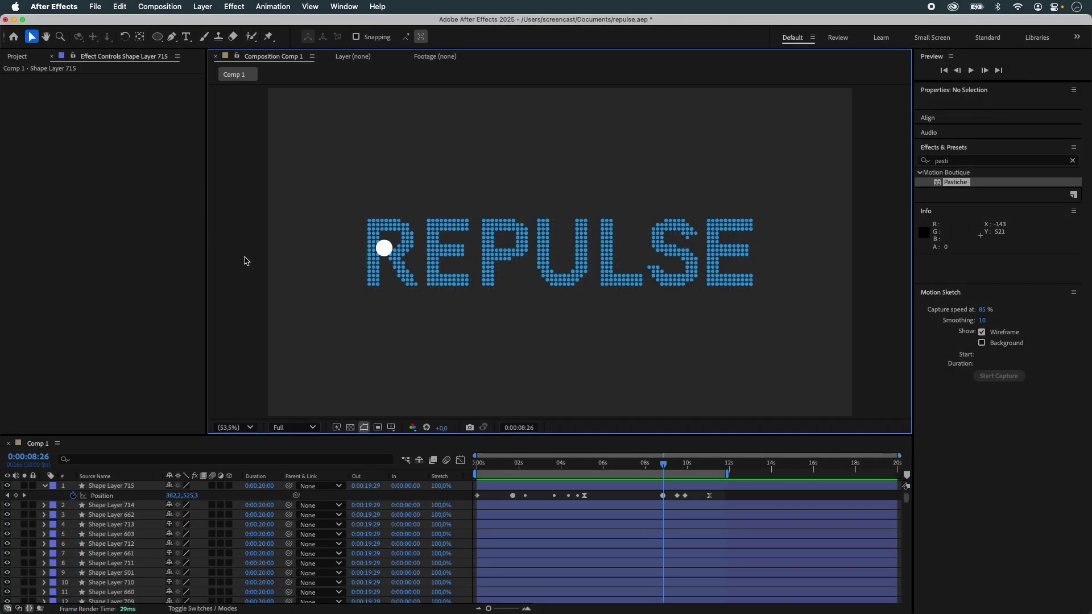
# - At frame 0, drag Shape Layer 715's ball to the left edge and reopen Newton 4
pyautogui.moveTo(492, 462); pyautogui.dragTo(373, 465)
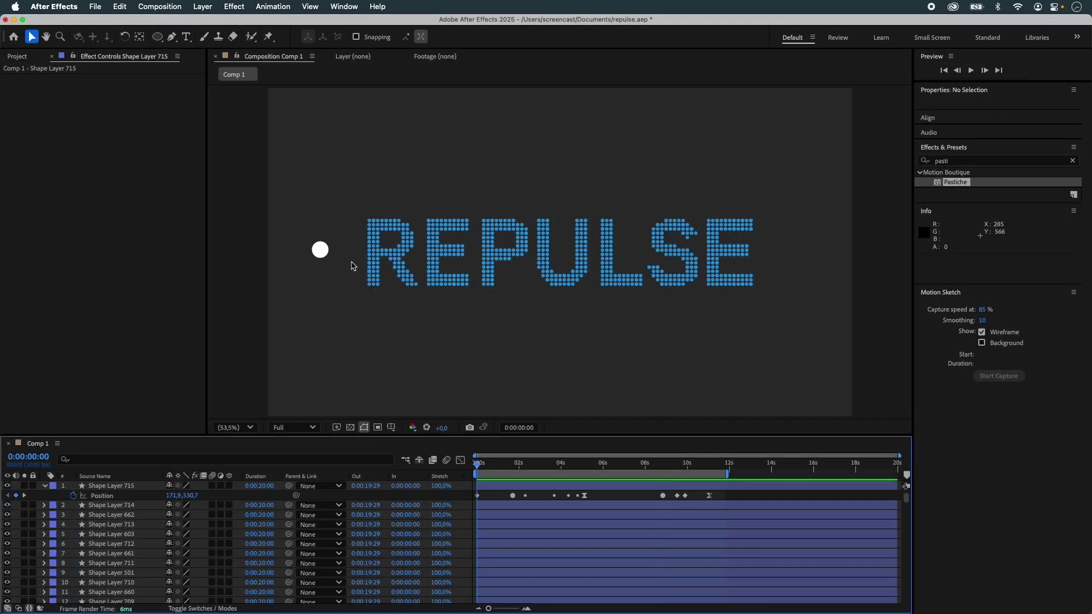
pyautogui.click(320, 249)
pyautogui.moveTo(261, 251); pyautogui.dragTo(254, 249)
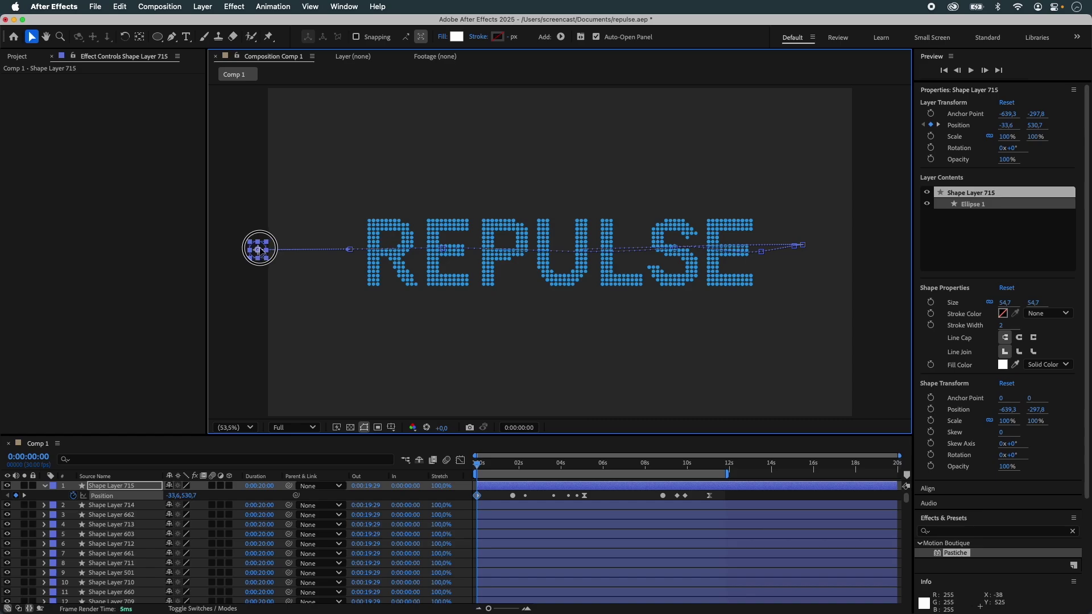
pyautogui.click(348, 169)
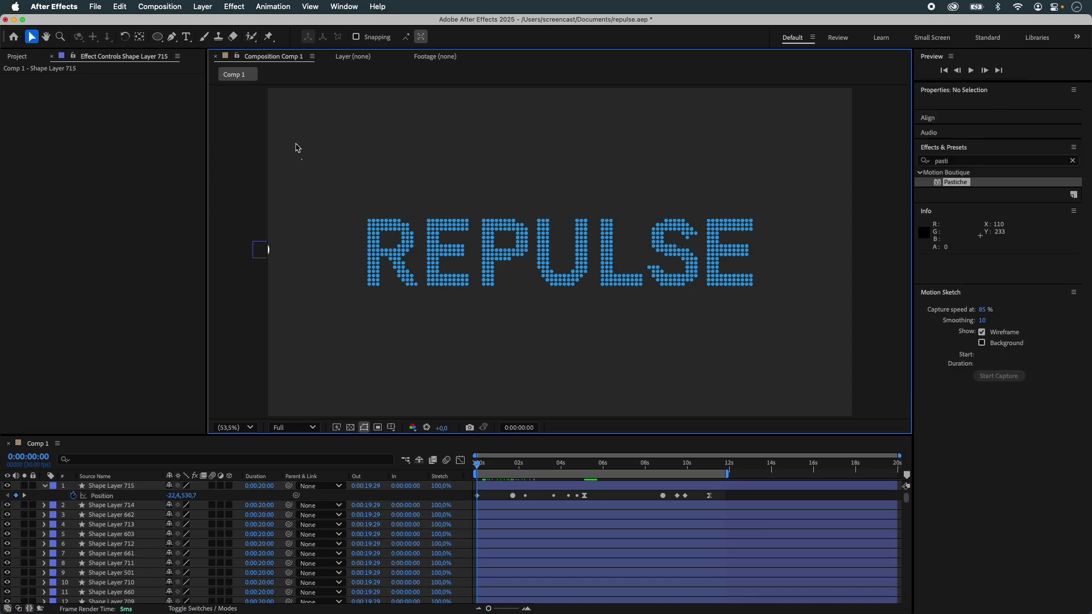
pyautogui.click(182, 4)
pyautogui.click(227, 271)
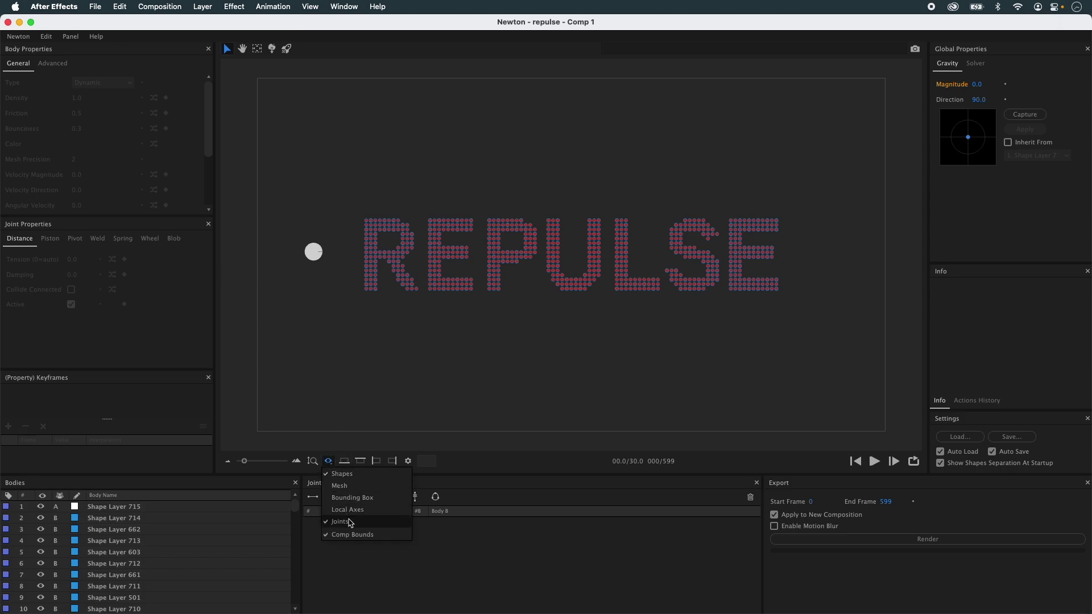
# - Toggle joint display, reset the circle's body transform, and rewind the simulation
pyautogui.click(348, 523)
pyautogui.rightClick(319, 260)
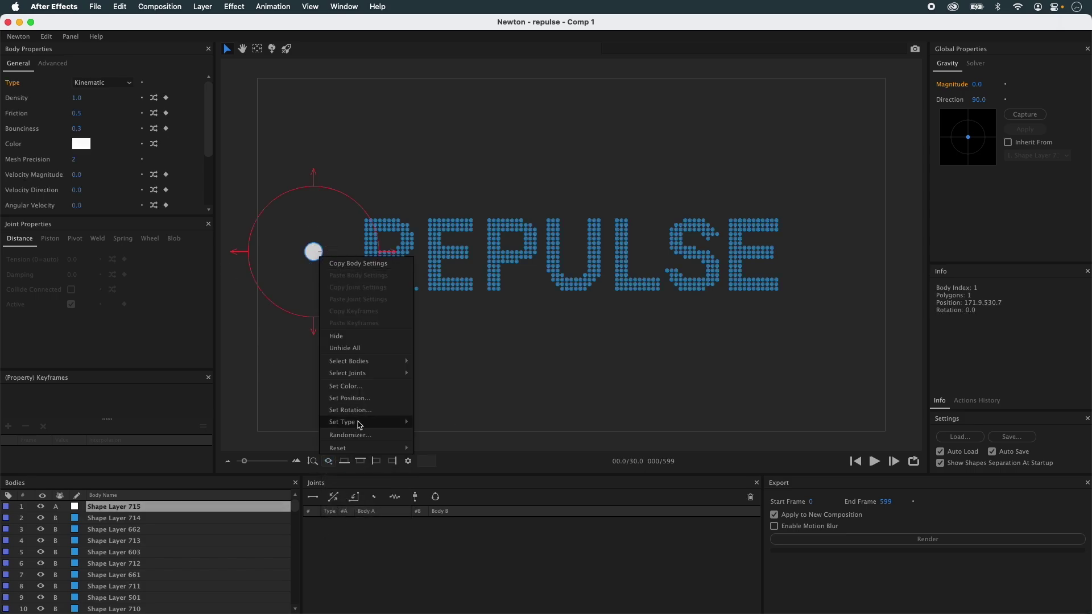
pyautogui.moveTo(343, 422)
pyautogui.click(468, 462)
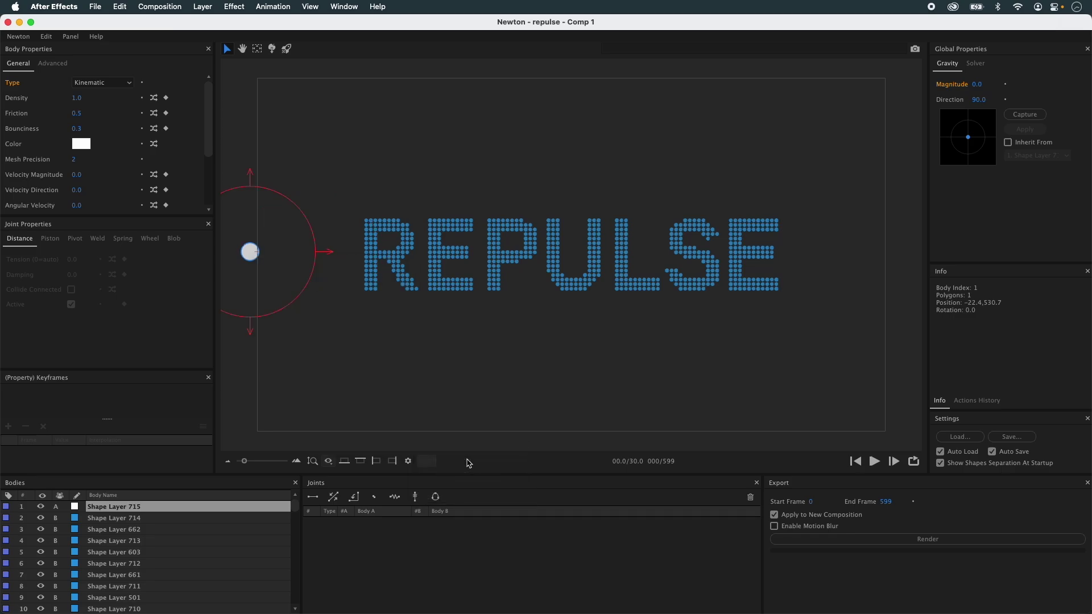
pyautogui.click(641, 400)
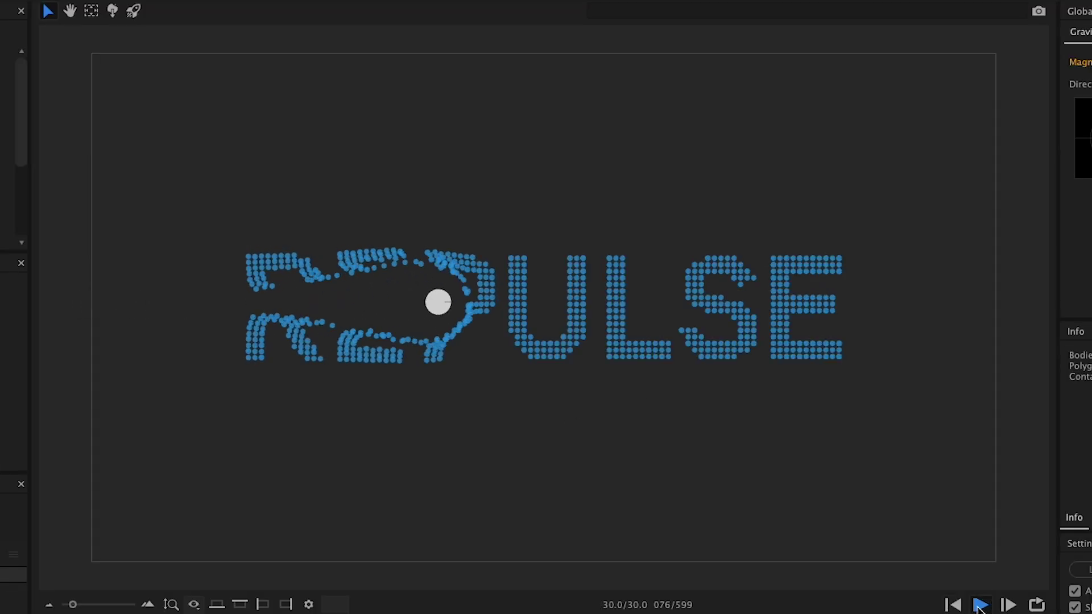
pyautogui.click(952, 605)
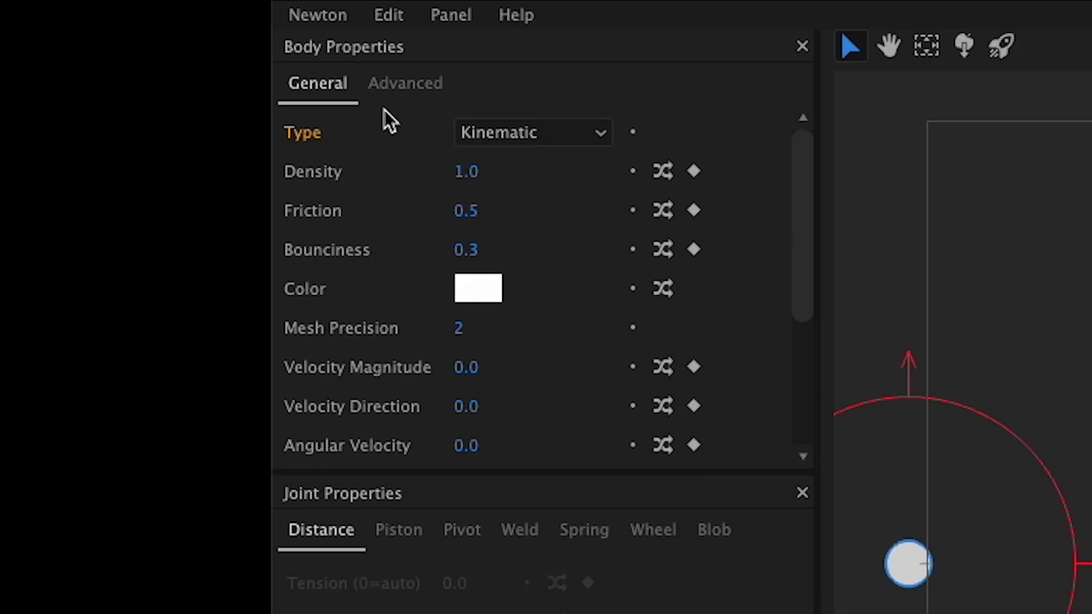
# - Set the circle's magnetism repulsion distance to 300
pyautogui.click(401, 84)
pyautogui.scroll(-1, 432, 432)
pyautogui.click(298, 380)
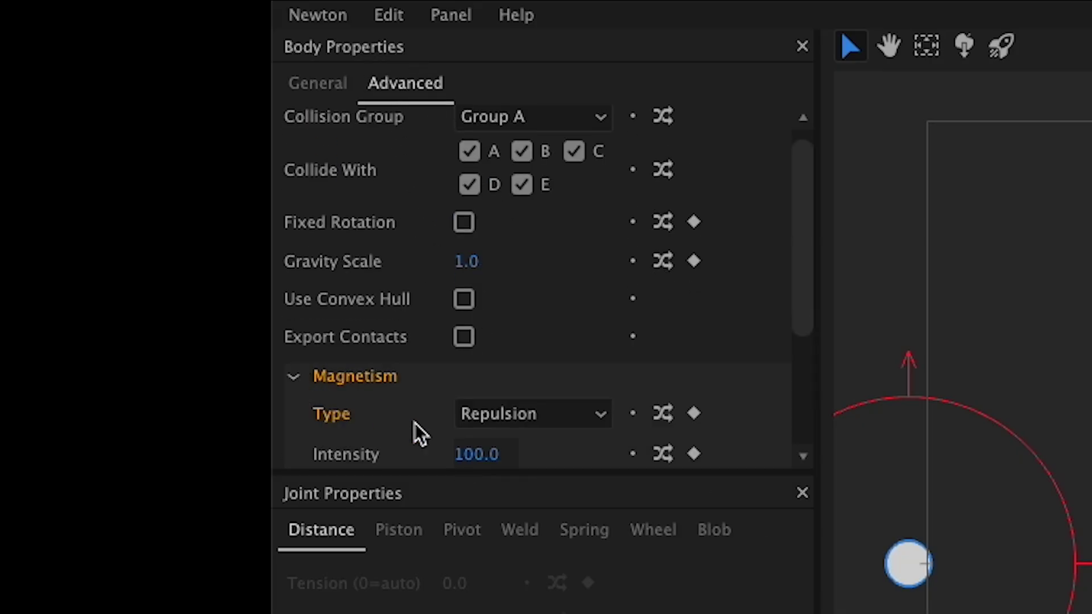
pyautogui.scroll(-5, 575, 430)
pyautogui.click(481, 266)
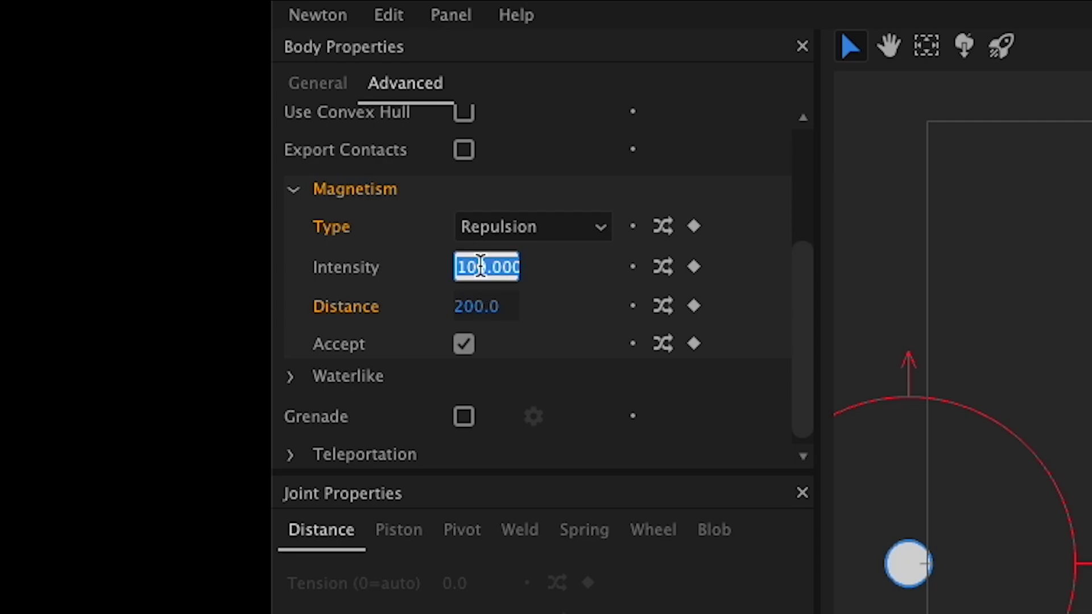
pyautogui.click(497, 309)
pyautogui.press('Return')
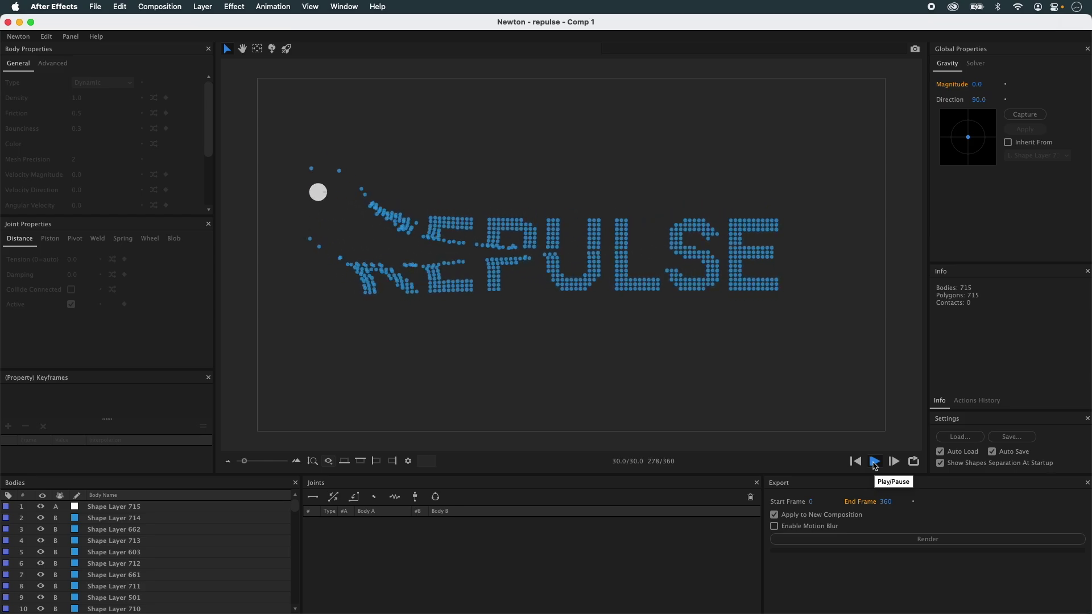
# - Pause the simulation and select all the letter dot bodies
pyautogui.click(874, 463)
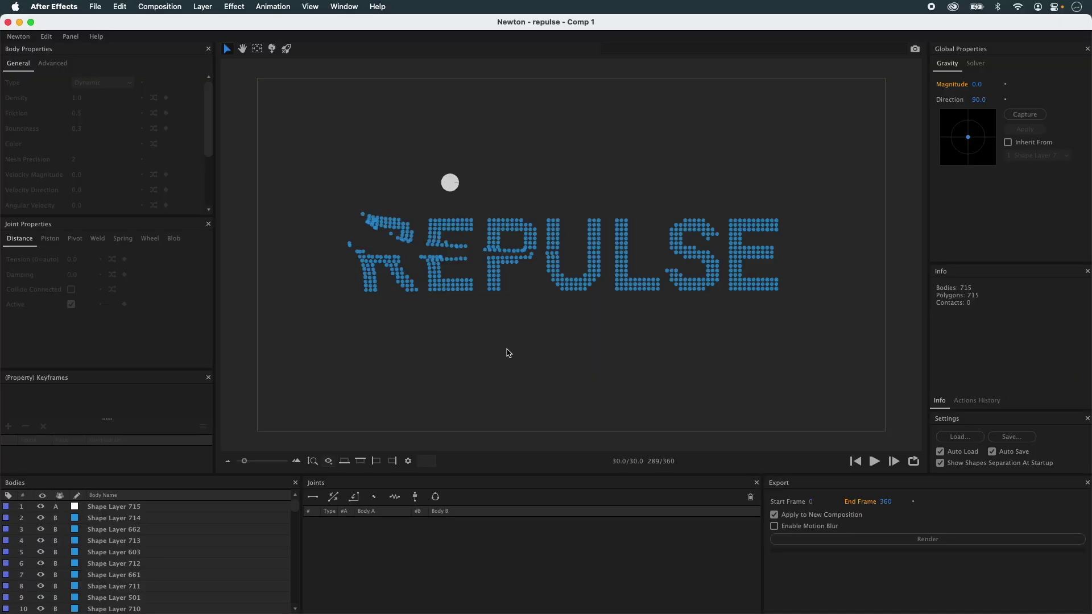
pyautogui.click(603, 278)
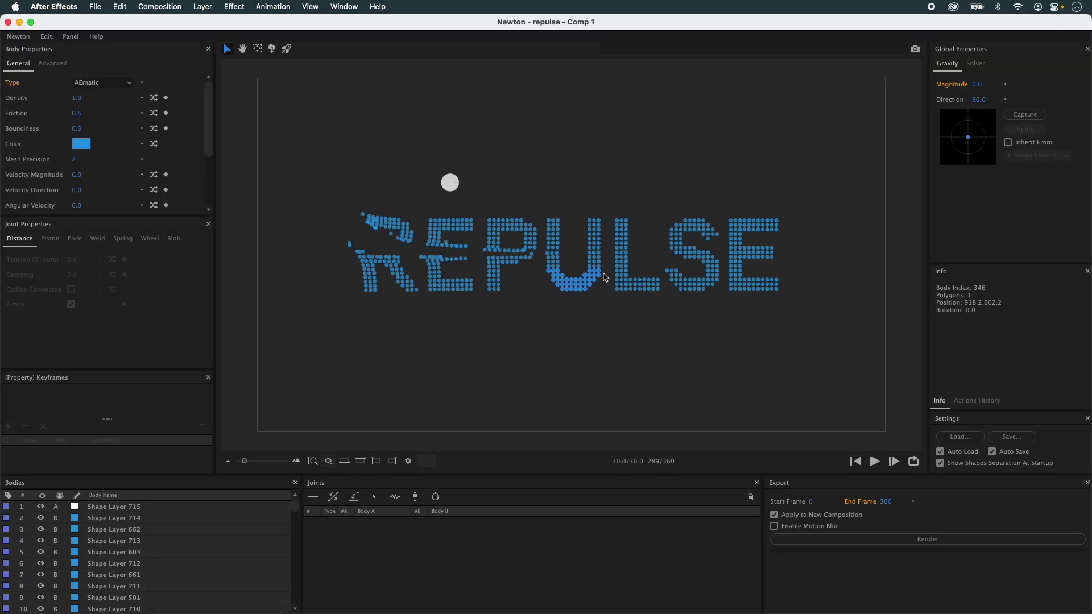
pyautogui.press('super+a')
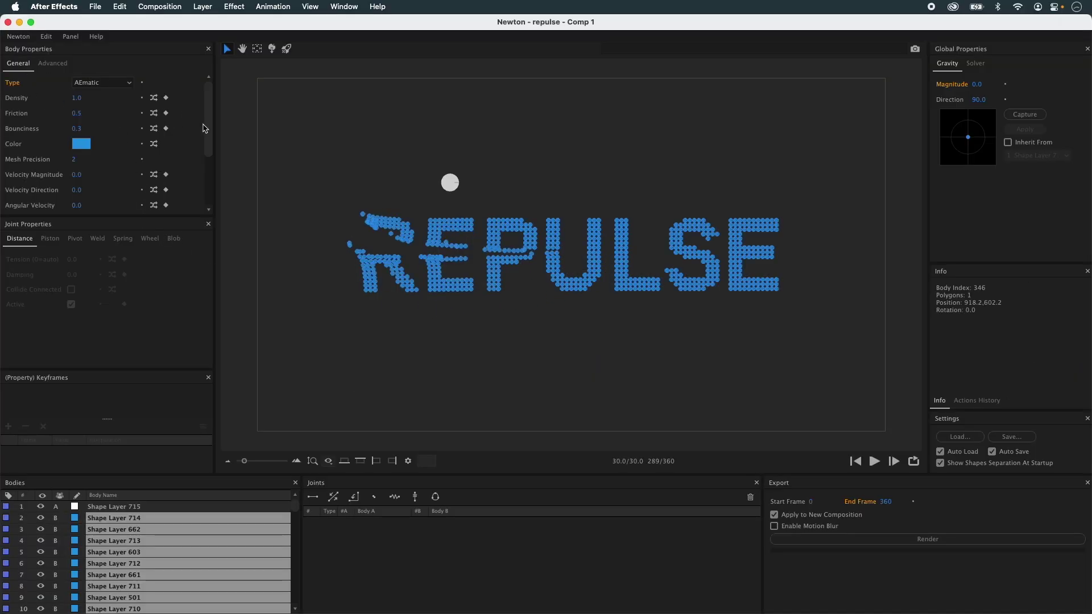
pyautogui.scroll(-2, 203, 128)
pyautogui.scroll(-3, 204, 163)
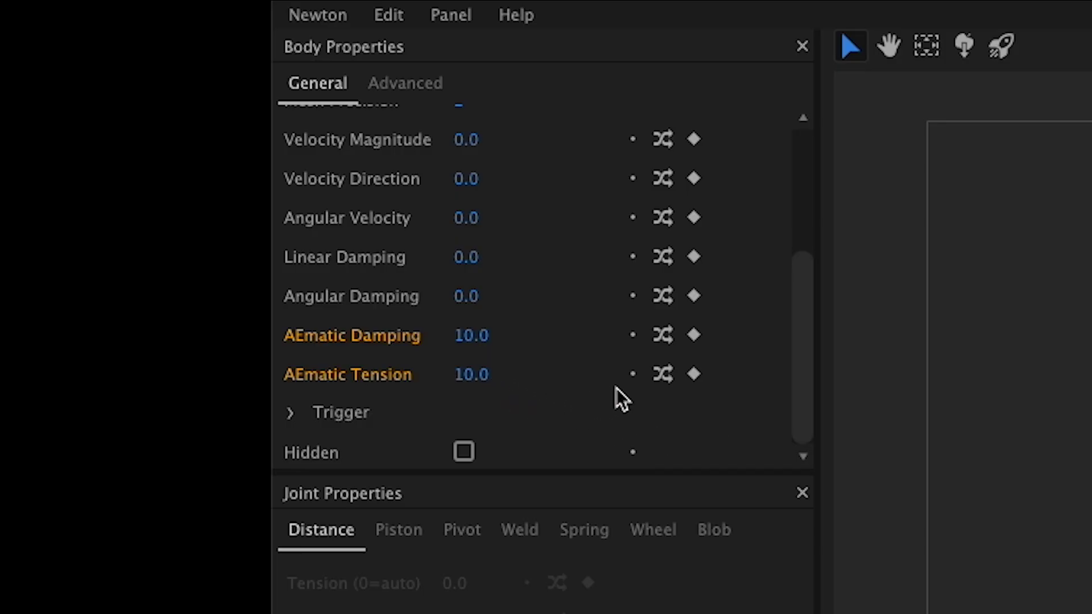
# - Key AEmatic Tension from 10.0 at frame 0 to 0.0 at frame 289, setting frame 0's interpolation
pyautogui.click(694, 373)
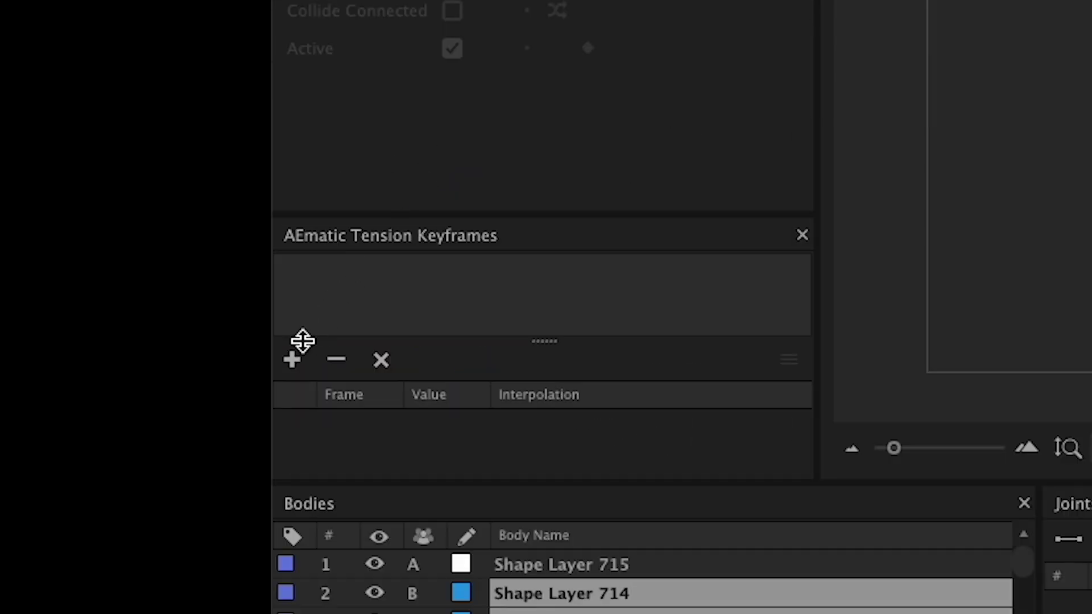
pyautogui.click(293, 360)
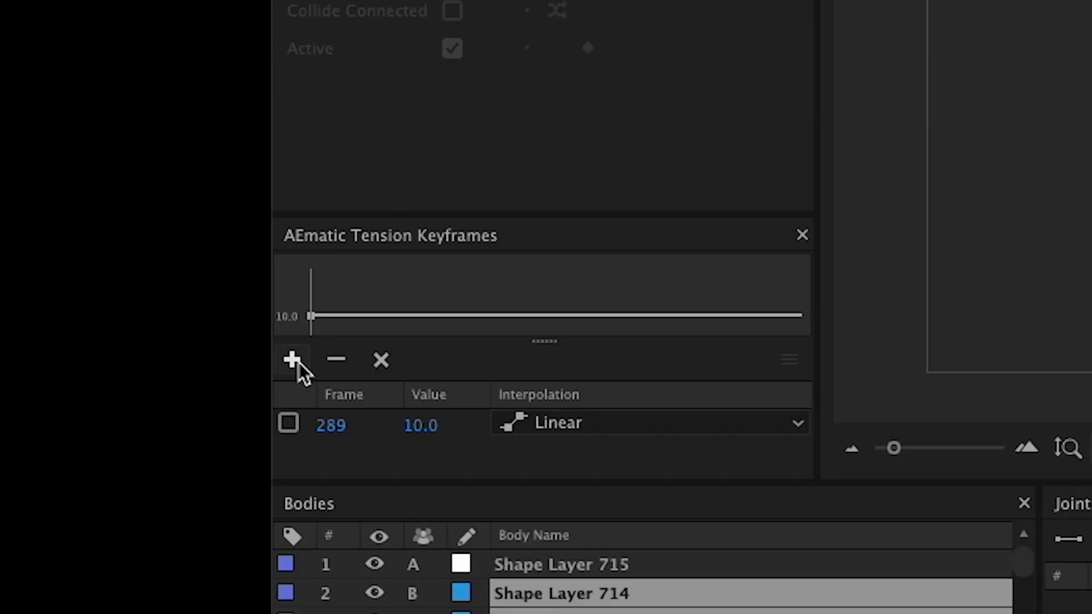
pyautogui.click(293, 360)
pyautogui.click(334, 456)
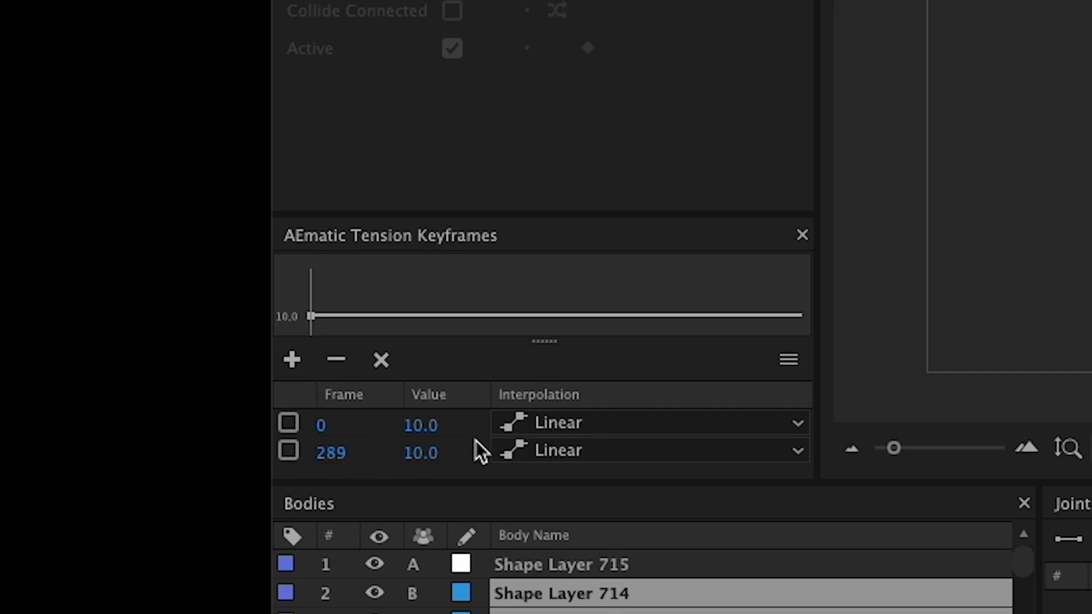
pyautogui.write('0')
pyautogui.press('Return')
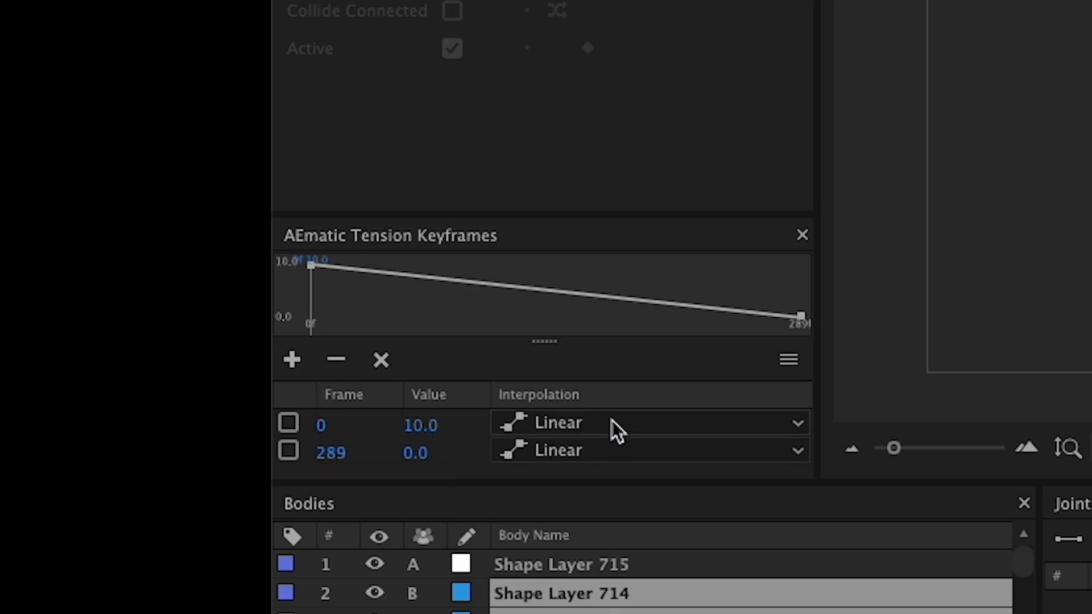
pyautogui.click(615, 426)
pyautogui.click(619, 397)
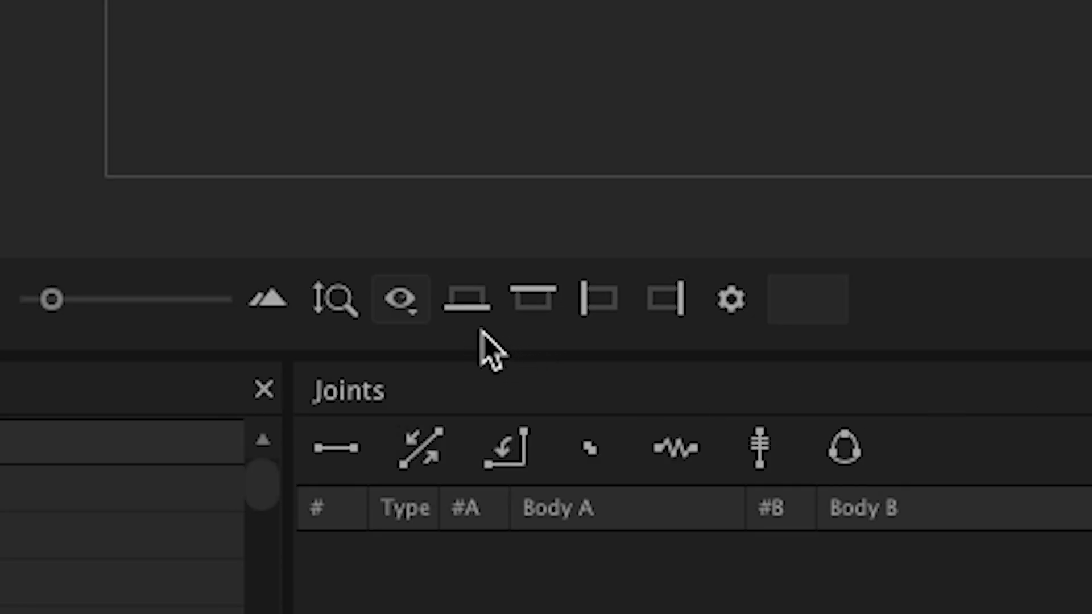
# - Add walls on all four canvas edges and set the export end frame to 450
pyautogui.click(467, 298)
pyautogui.click(533, 298)
pyautogui.click(601, 301)
pyautogui.click(668, 300)
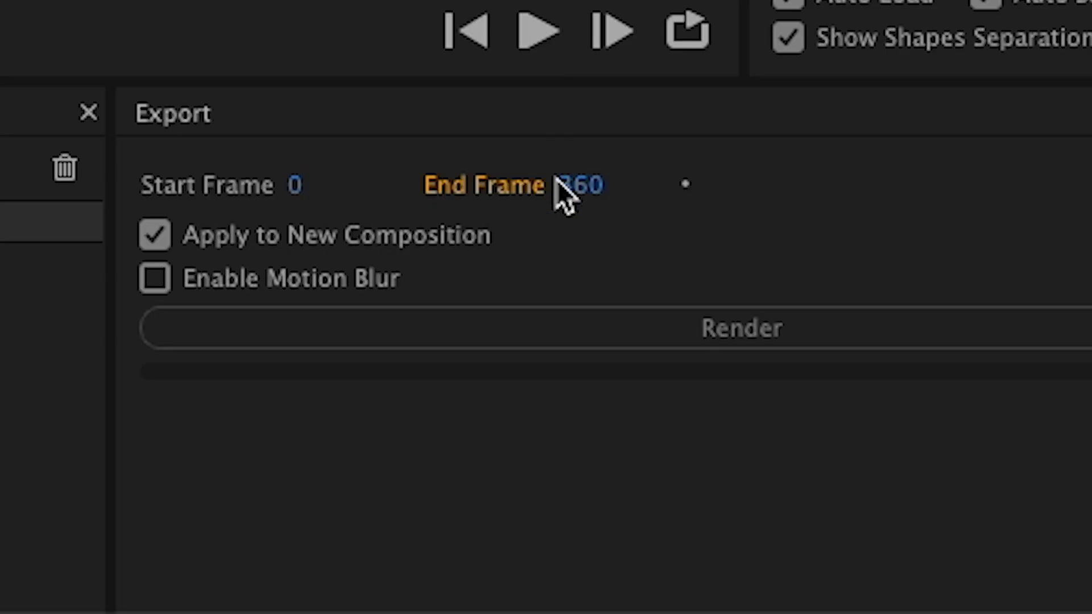
pyautogui.click(566, 187)
pyautogui.press('Return')
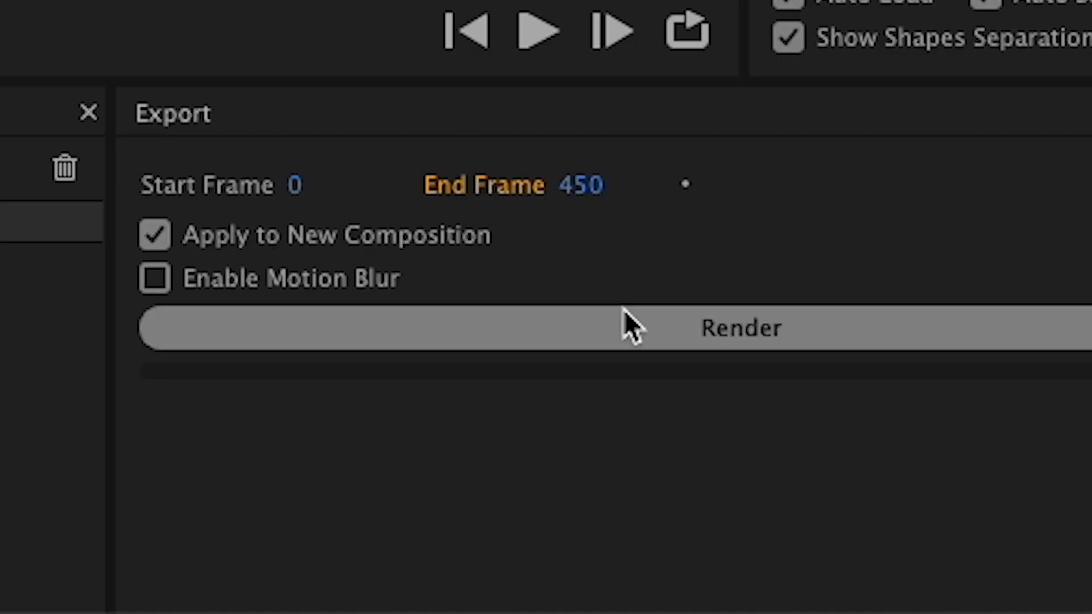
# - Render the Newton simulation back to After Effects as Comp 1_Sim_01
pyautogui.click(624, 325)
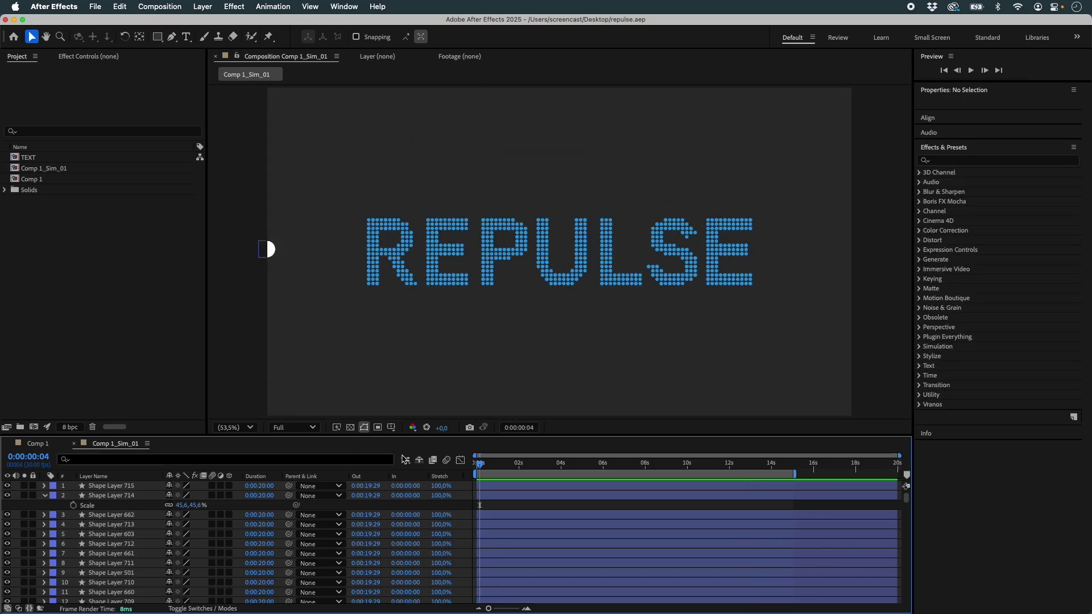
pyautogui.click(485, 465)
pyautogui.moveTo(486, 465); pyautogui.dragTo(510, 469)
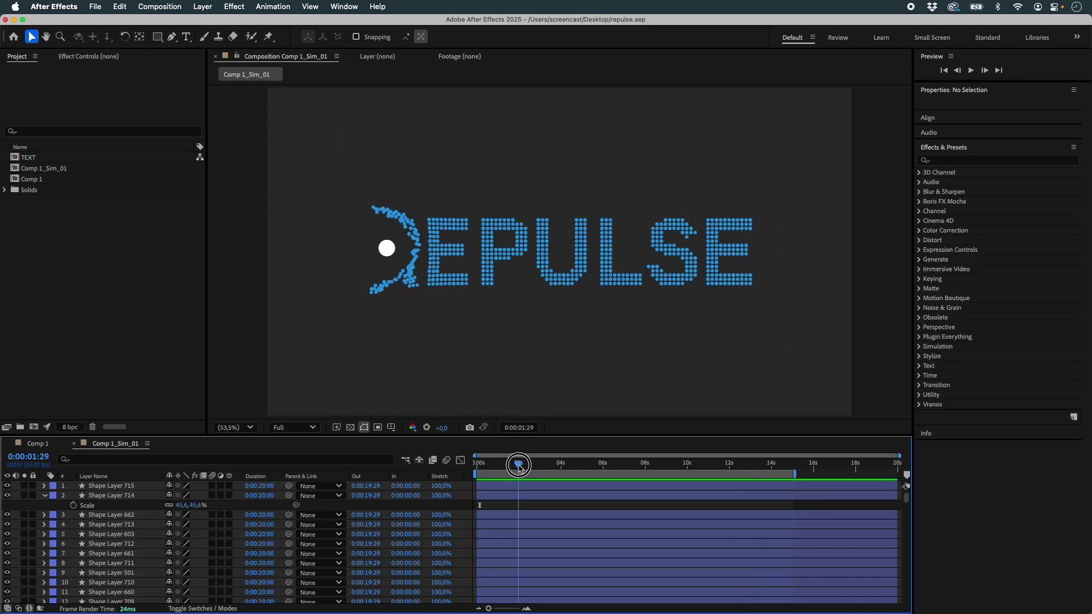
pyautogui.click(131, 334)
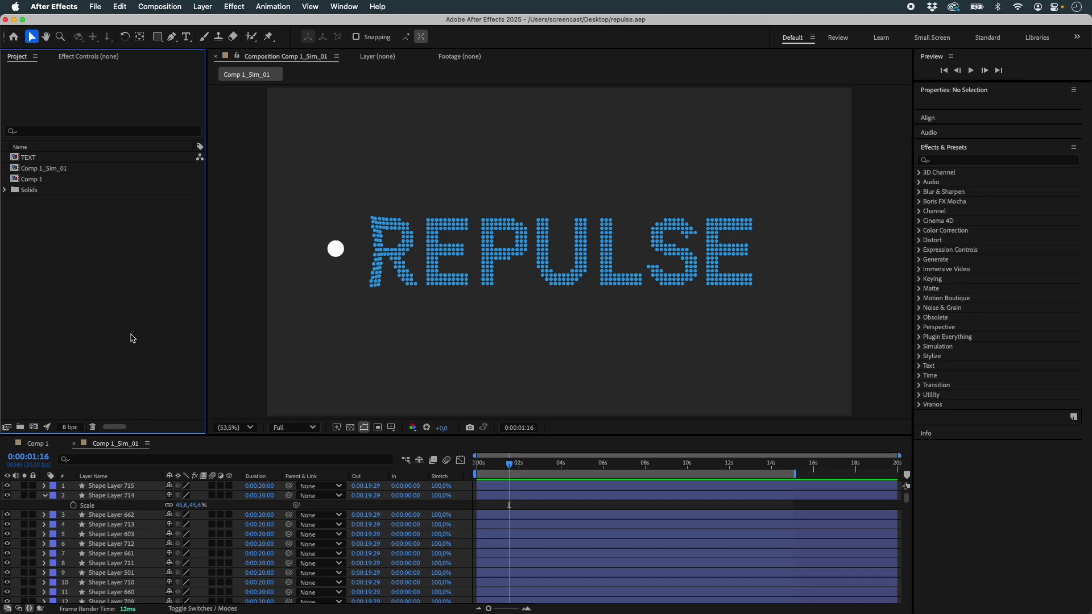
pyautogui.click(36, 181)
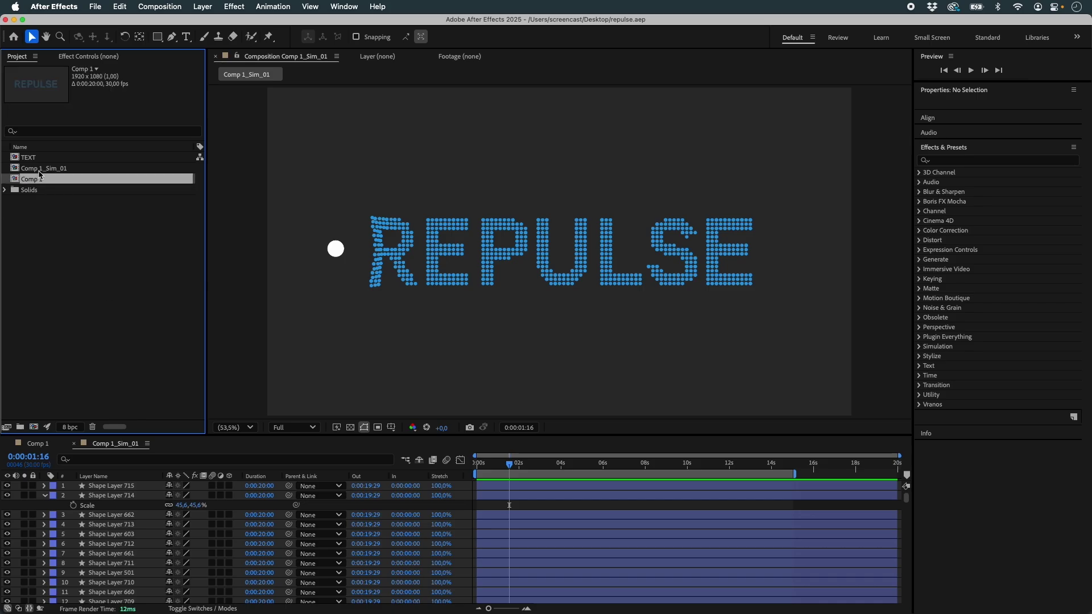
pyautogui.doubleClick(37, 180)
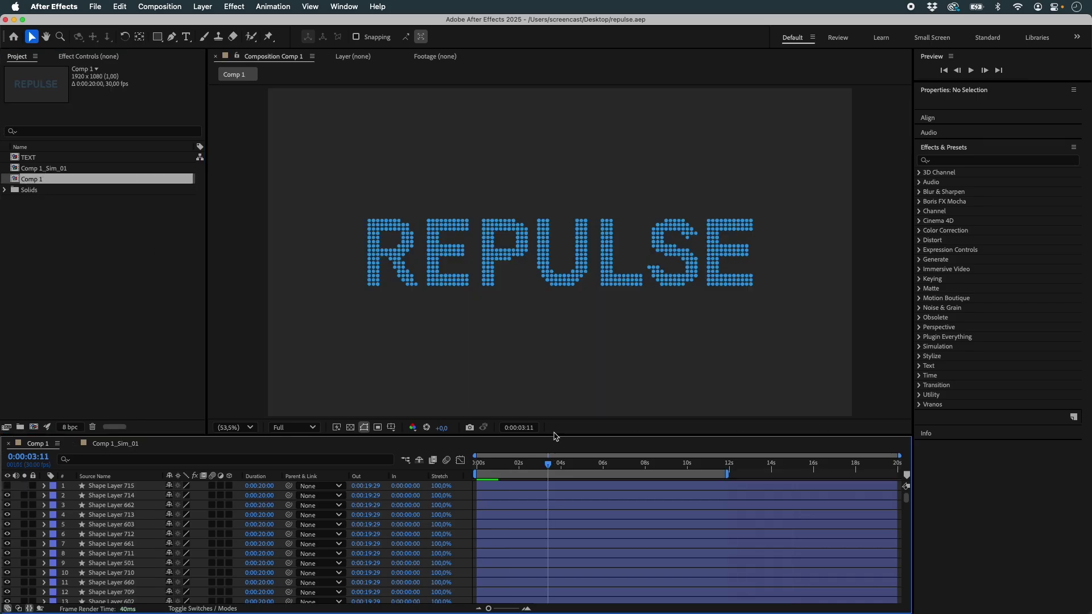
pyautogui.moveTo(533, 465)
pyautogui.mouseDown()
pyautogui.moveTo(660, 471)
pyautogui.moveTo(458, 471)
pyautogui.mouseUp()
pyautogui.doubleClick(65, 169)
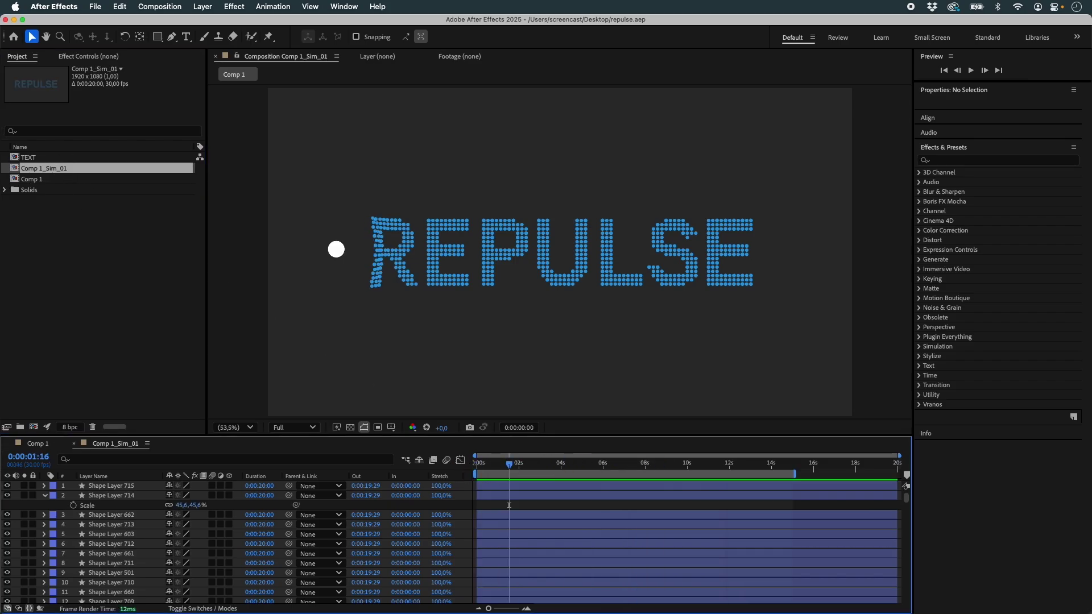
pyautogui.moveTo(569, 467)
pyautogui.mouseDown()
pyautogui.moveTo(604, 469)
pyautogui.moveTo(475, 469)
pyautogui.mouseUp()
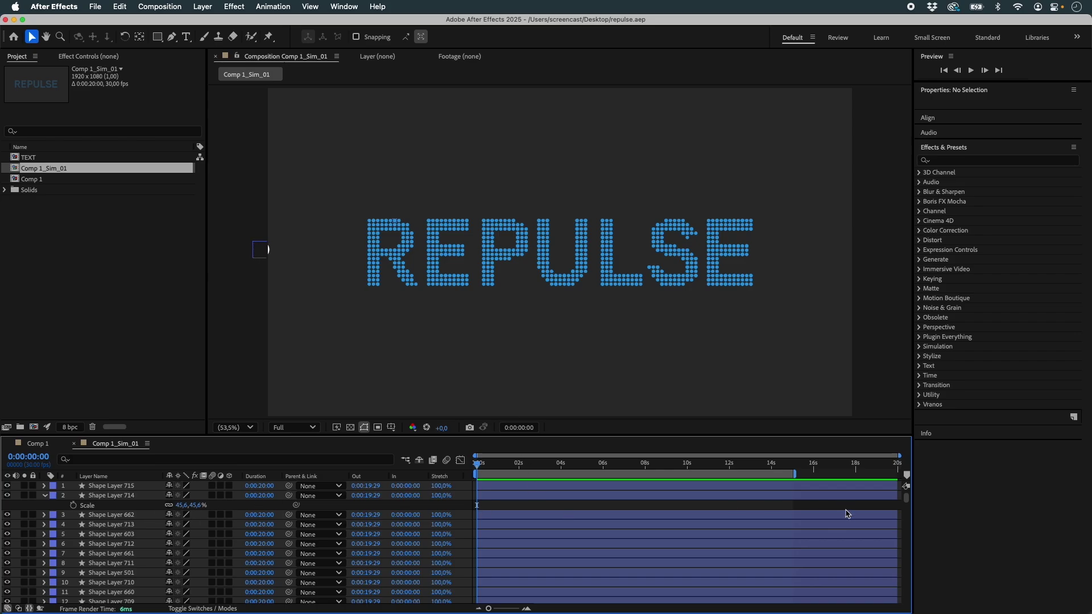
pyautogui.moveTo(907, 502)
pyautogui.mouseDown()
pyautogui.moveTo(907, 602)
pyautogui.moveTo(907, 478)
pyautogui.mouseUp()
# - Create a new composition named Final
pyautogui.click(120, 344)
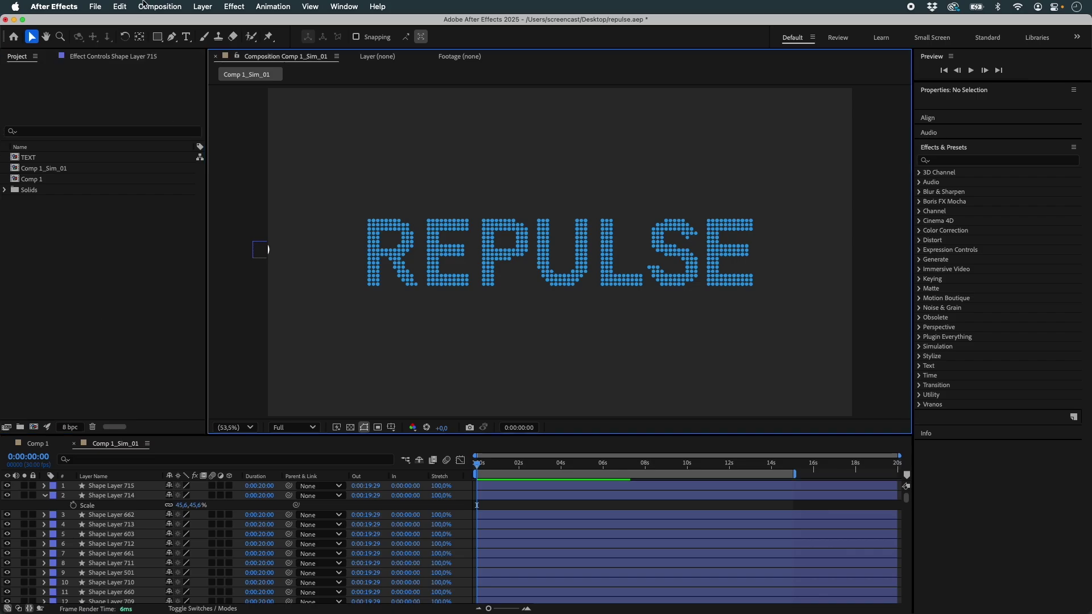
pyautogui.click(159, 5)
pyautogui.click(173, 24)
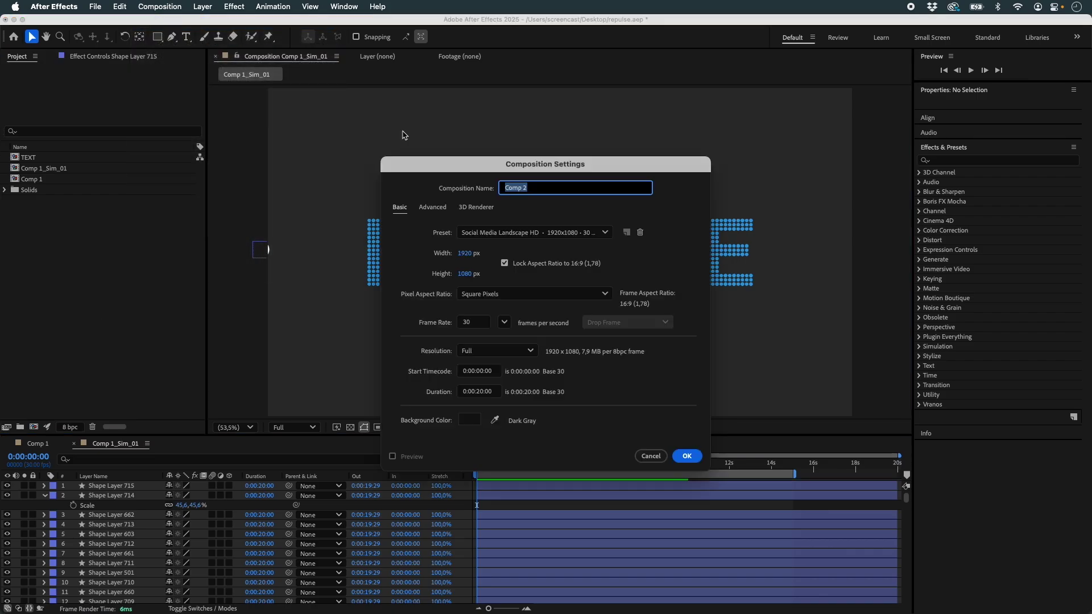
pyautogui.write('l')
pyautogui.press('Return')
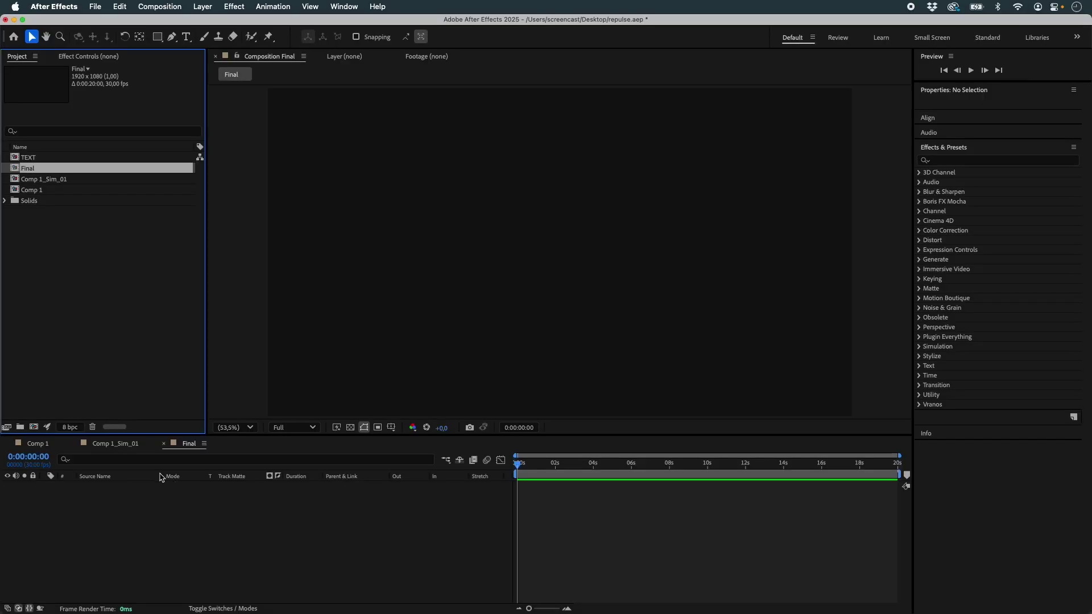
# - Copy Shape Layer 715 from Comp 1_Sim_01 and paste it into Final
pyautogui.click(116, 444)
pyautogui.click(116, 486)
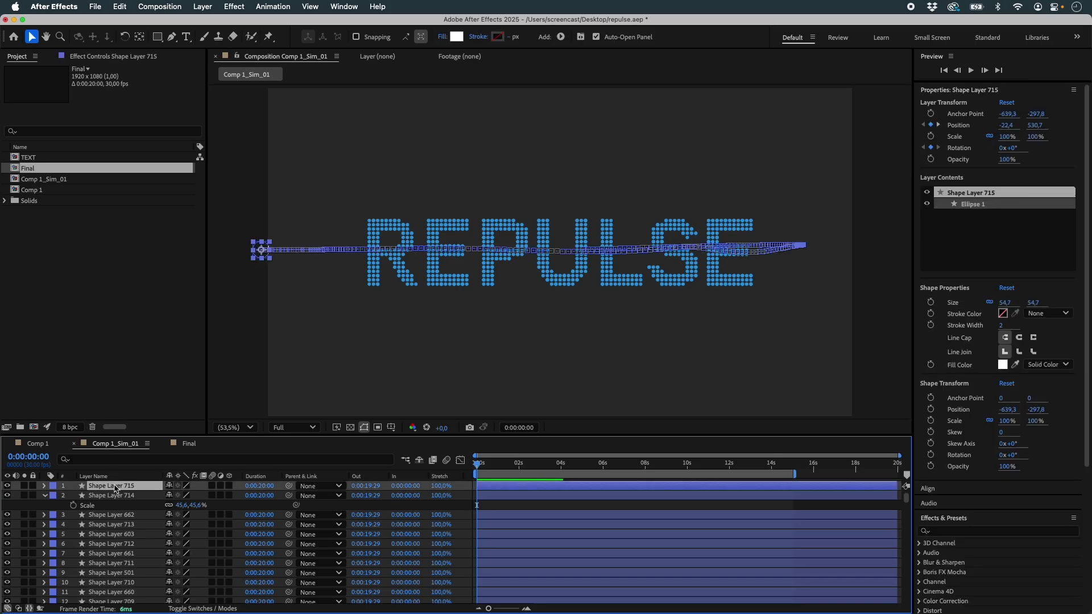
pyautogui.moveTo(476, 465); pyautogui.dragTo(541, 470)
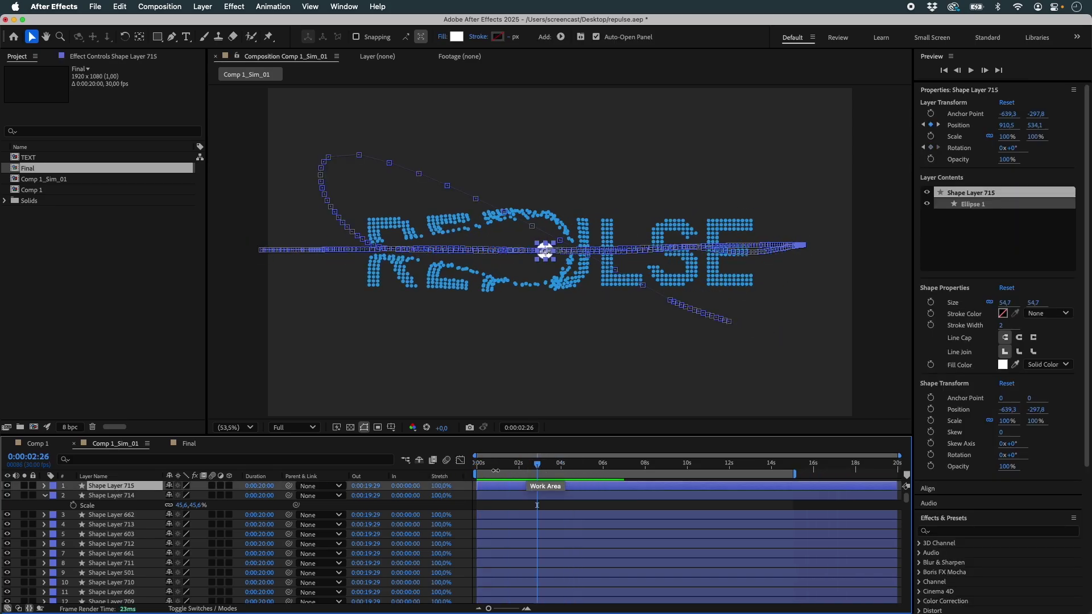
pyautogui.click(189, 444)
pyautogui.hotkey('ctrl', 'v')
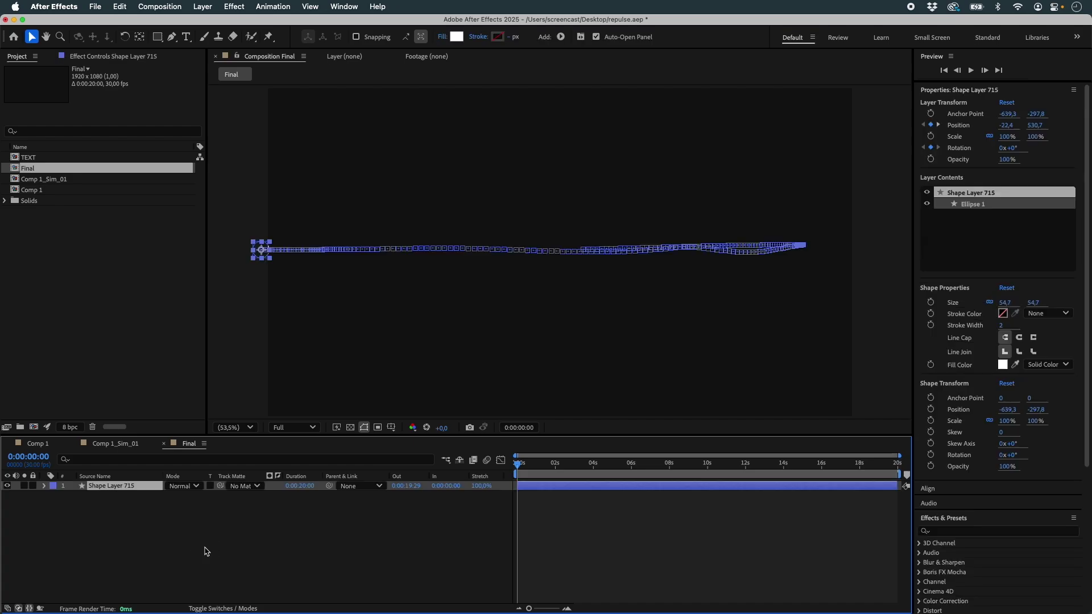
pyautogui.click(416, 492)
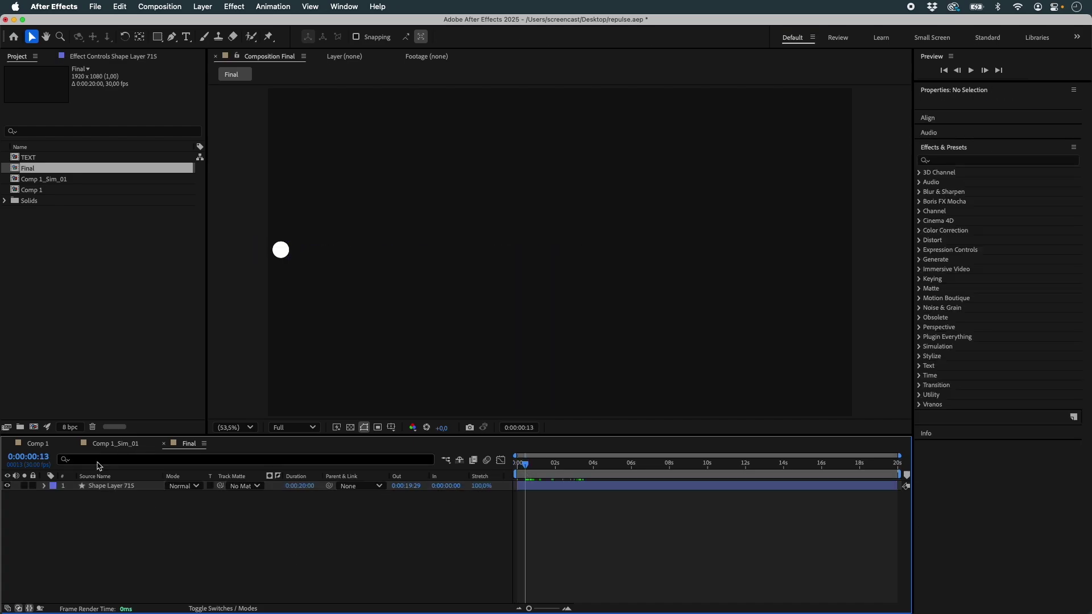
# - Select Shape Layer 715 in Comp 1 and collapse Shape Layer 1's properties, ending in Final
pyautogui.click(43, 445)
pyautogui.click(106, 485)
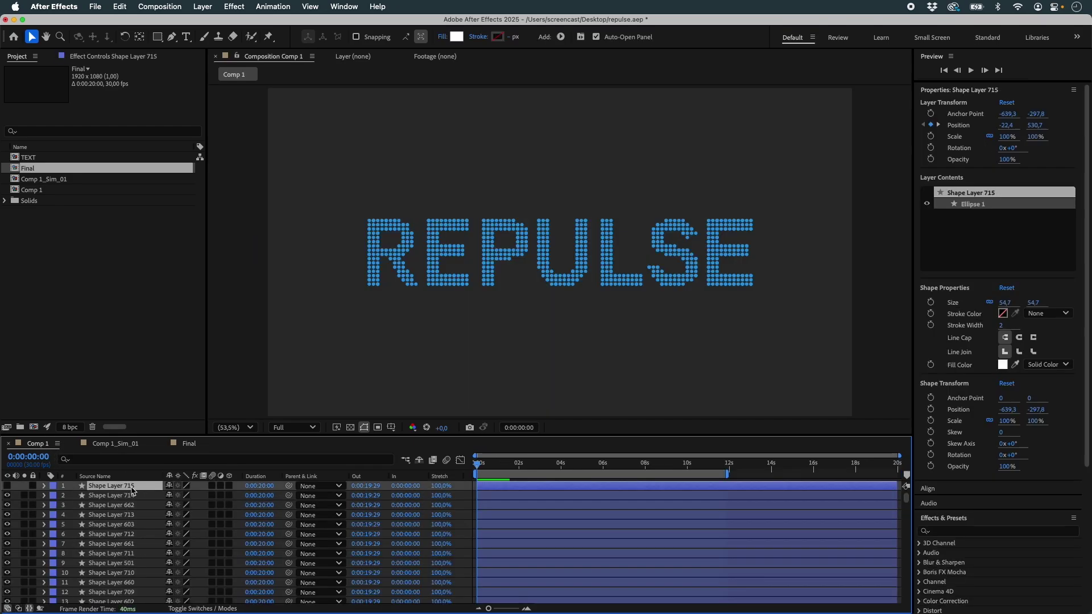
pyautogui.press('Return')
pyautogui.scroll(-10, 263, 293)
pyautogui.scroll(-20, 212, 358)
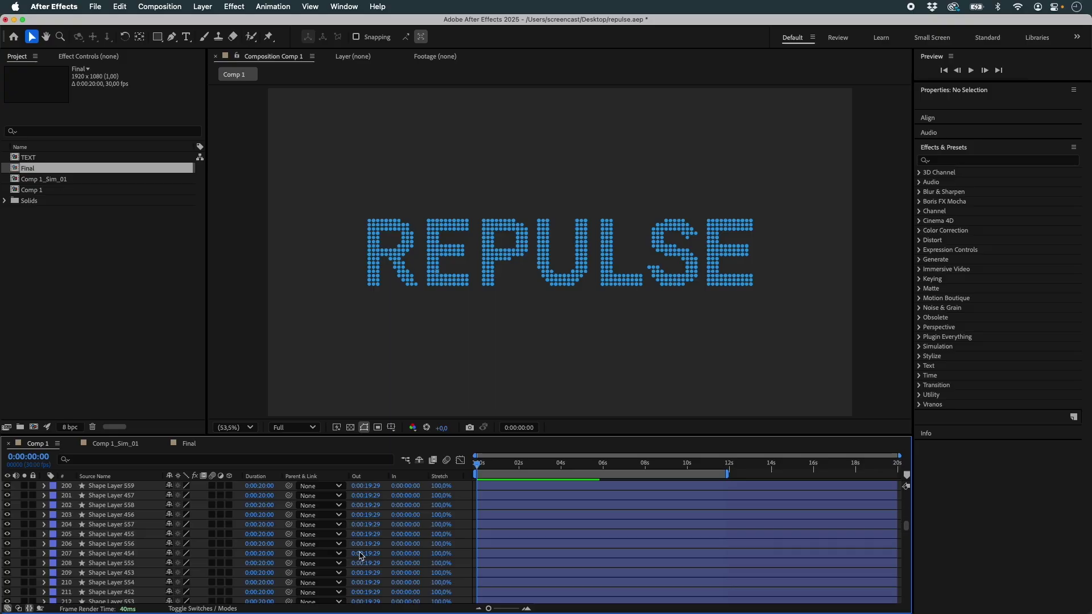
pyautogui.moveTo(906, 526); pyautogui.dragTo(908, 603)
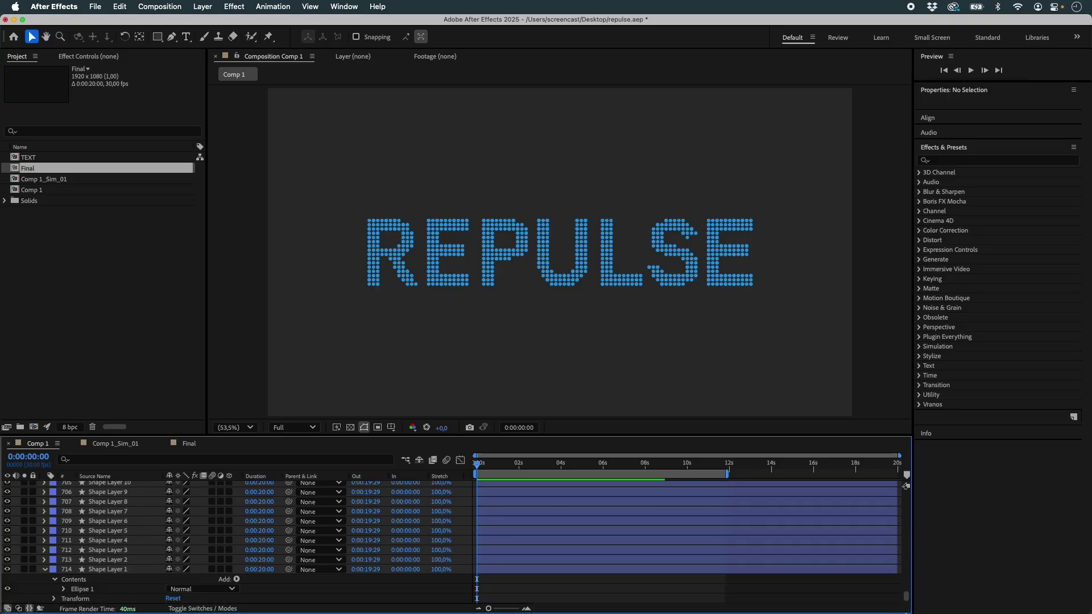
pyautogui.click(46, 570)
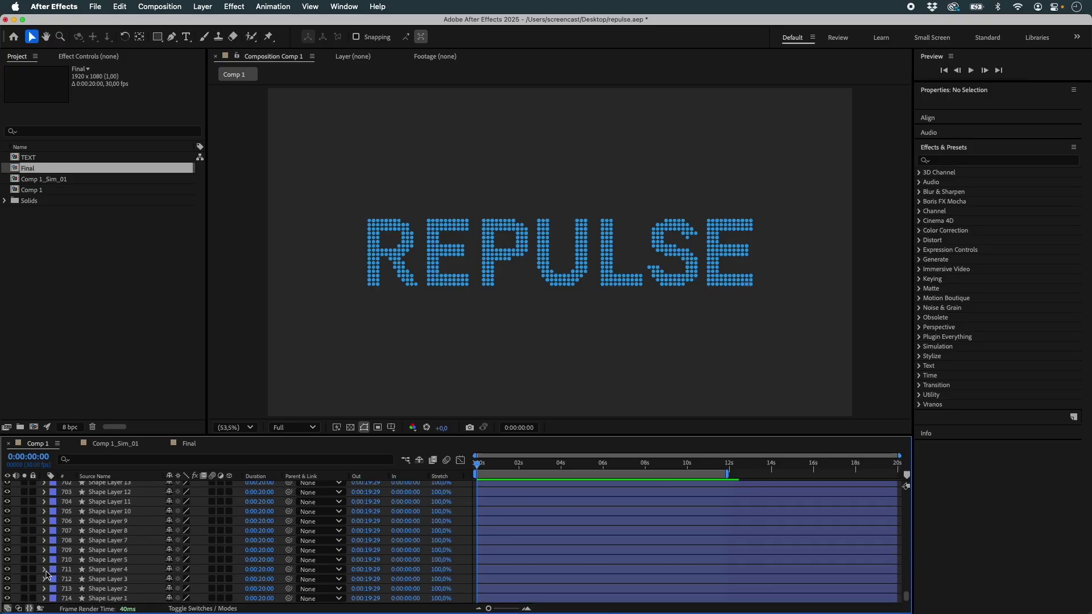
pyautogui.click(116, 445)
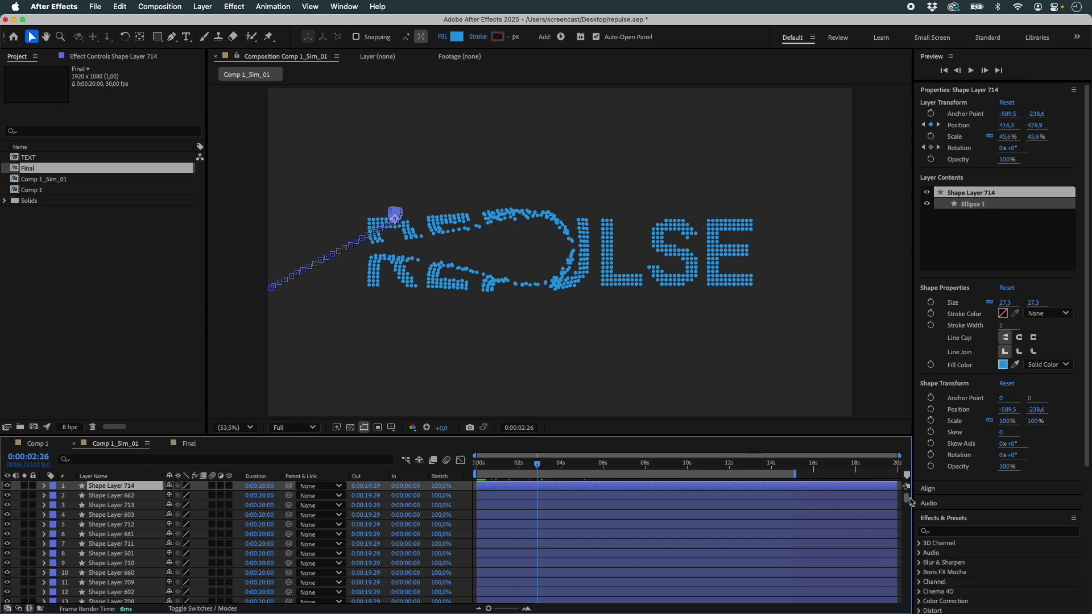
pyautogui.moveTo(907, 499); pyautogui.dragTo(908, 597)
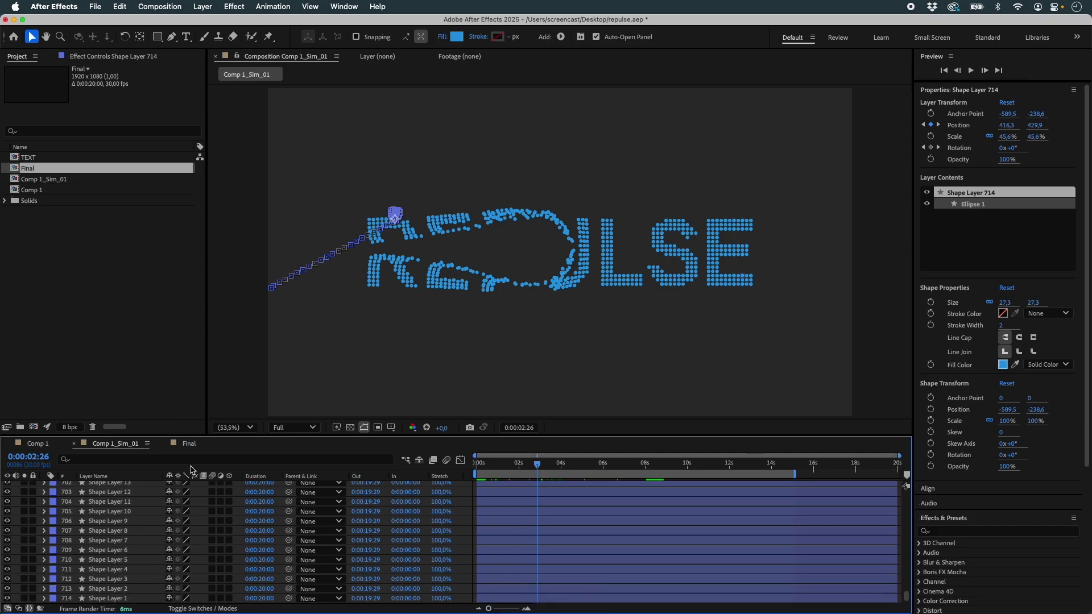
pyautogui.click(189, 444)
# - Create a Lines composition and draw one horizontal Pen line across the centre
pyautogui.rightClick(67, 297)
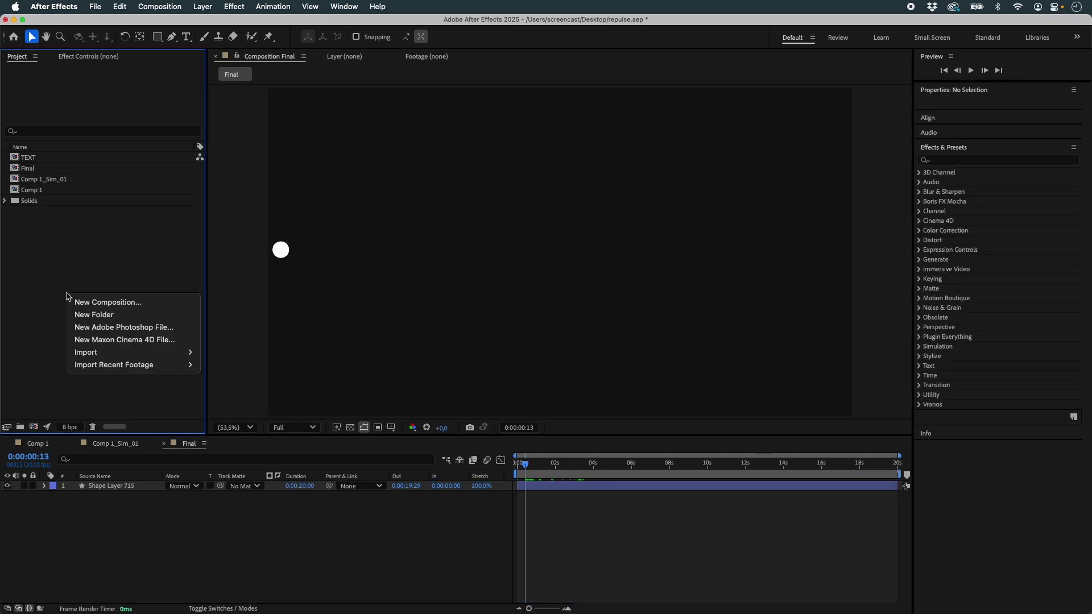
pyautogui.click(75, 303)
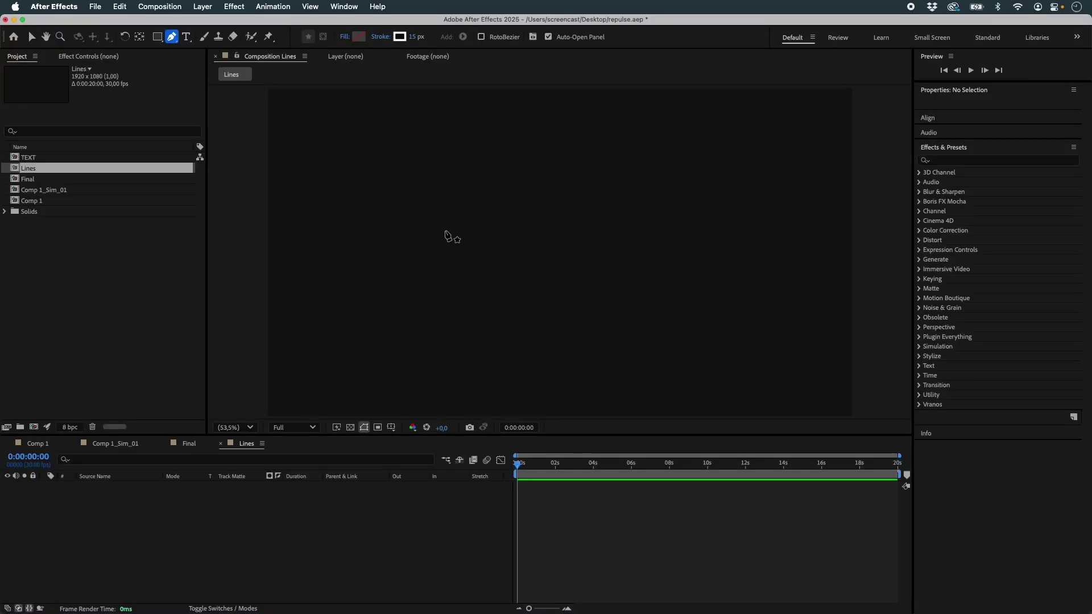
pyautogui.click(413, 246)
pyautogui.click(605, 248)
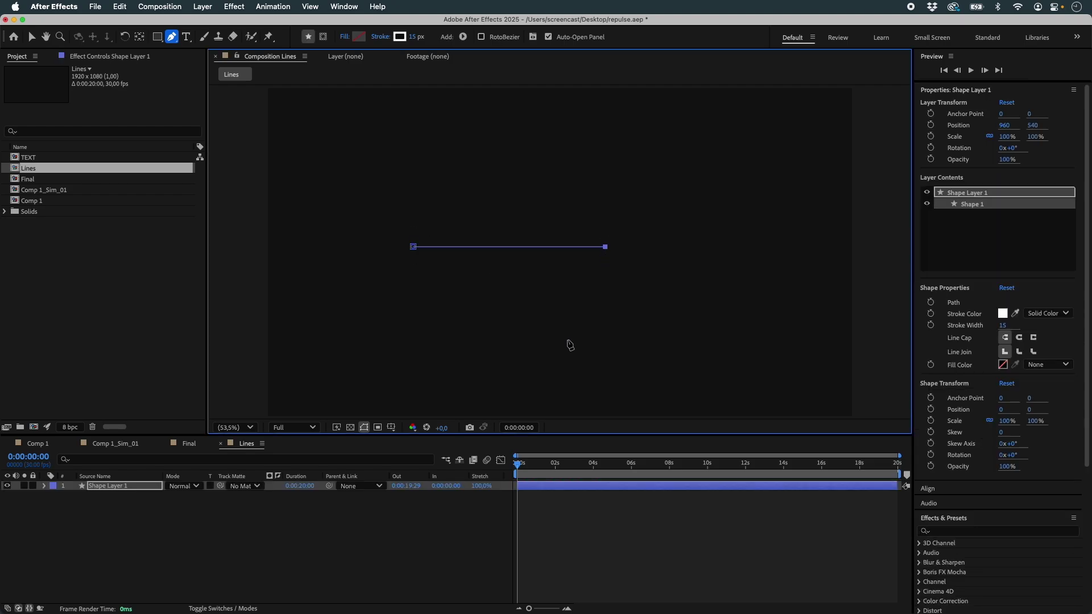
pyautogui.press('v')
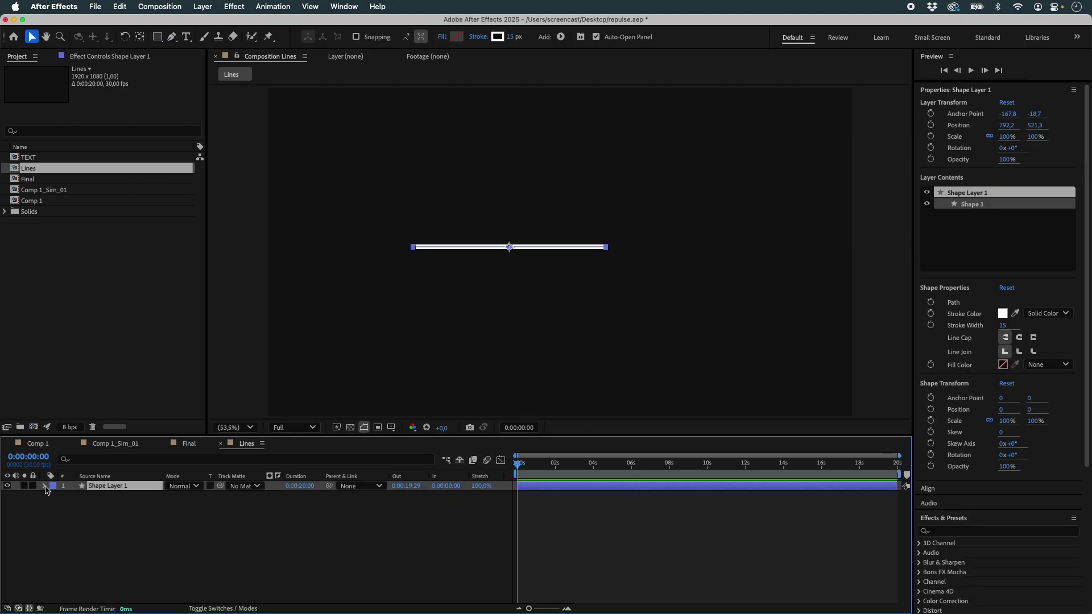
# - Select the line's path and run Create Nulls From Paths, dismissing its first error
pyautogui.click(45, 486)
pyautogui.click(64, 505)
pyautogui.click(331, 6)
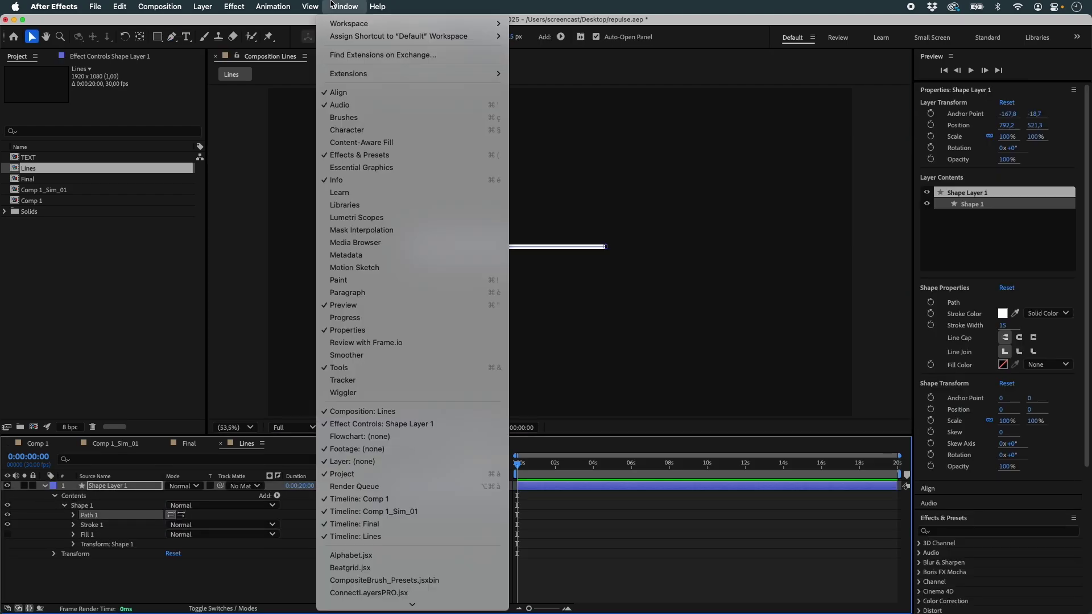
pyautogui.scroll(-5, 409, 513)
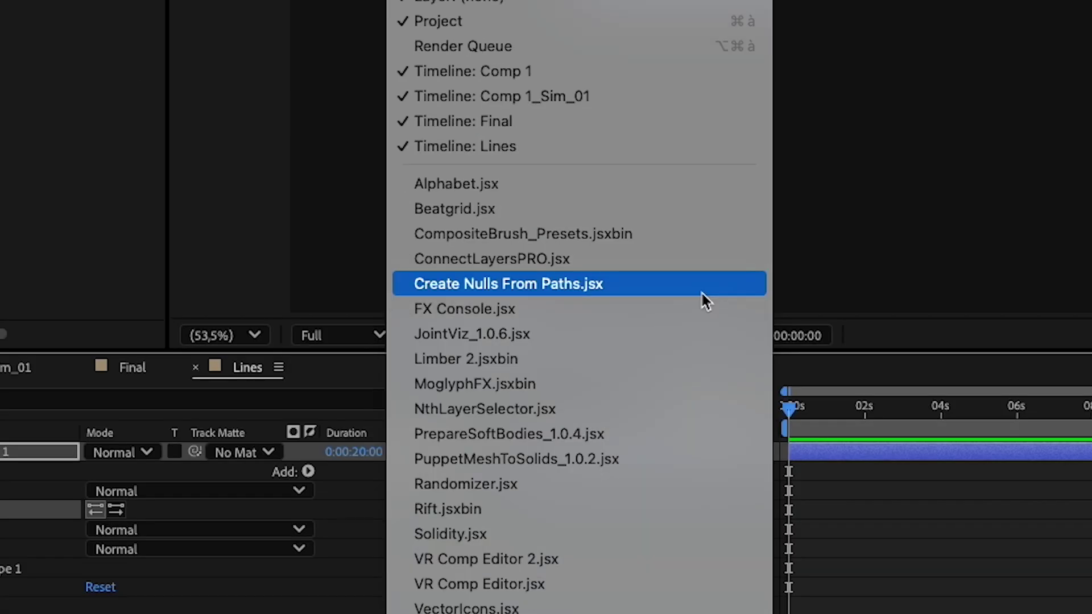
pyautogui.click(701, 292)
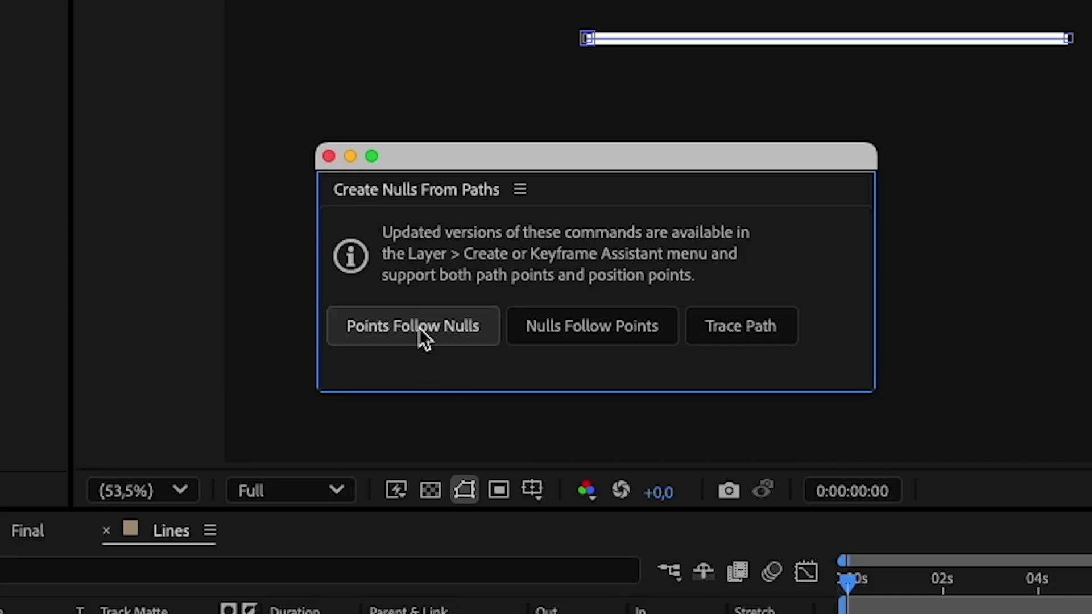
pyautogui.click(425, 338)
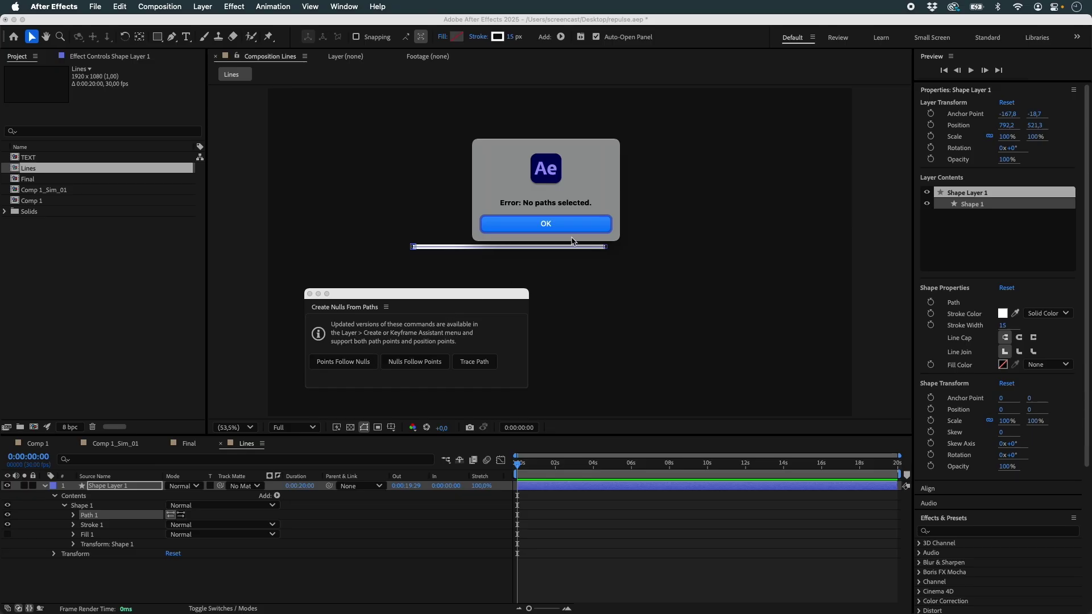
pyautogui.press('Return')
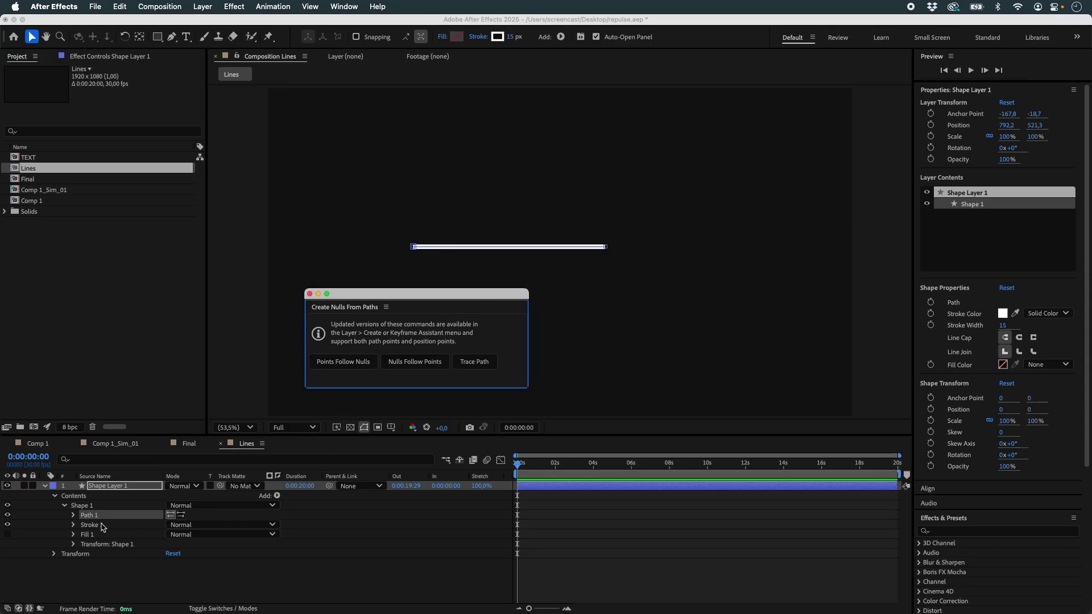
# - Add Null 3 and Null 4 at the line ends and nudge Null 3 right and down
pyautogui.click(363, 366)
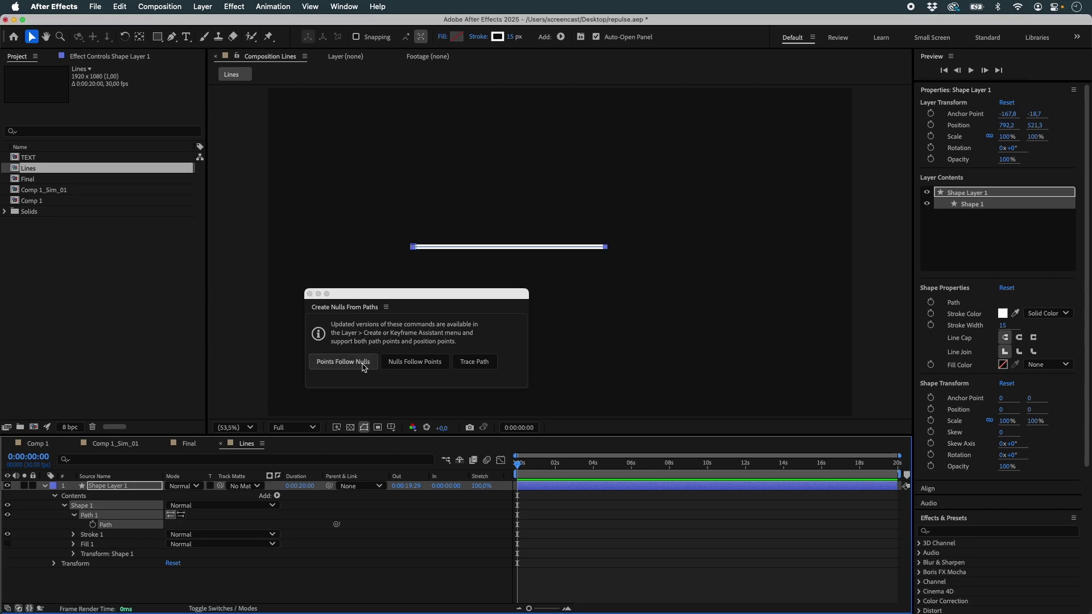
pyautogui.click(310, 295)
pyautogui.click(415, 274)
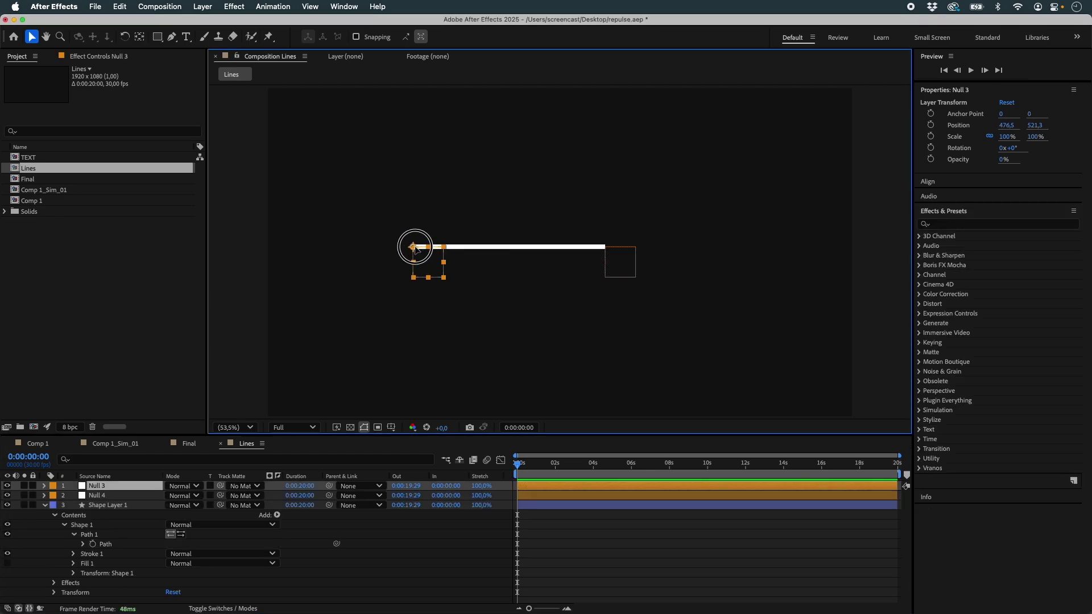
pyautogui.moveTo(421, 248); pyautogui.dragTo(432, 250)
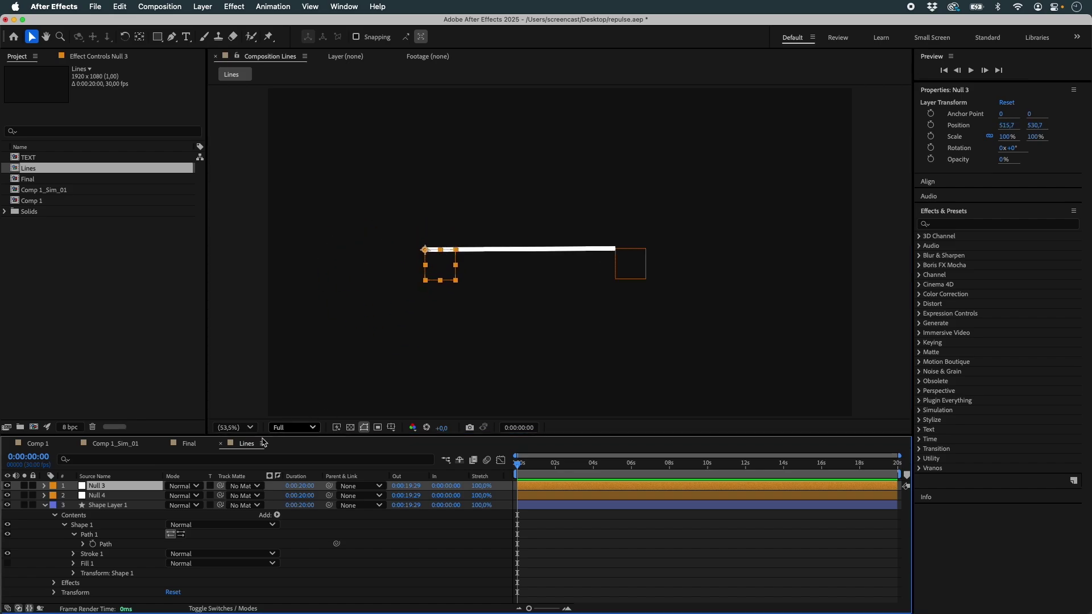
# - Open Shape Layer 1's path expression and look up layers in Comp 1 and Comp 1_Sim_01
pyautogui.click(84, 545)
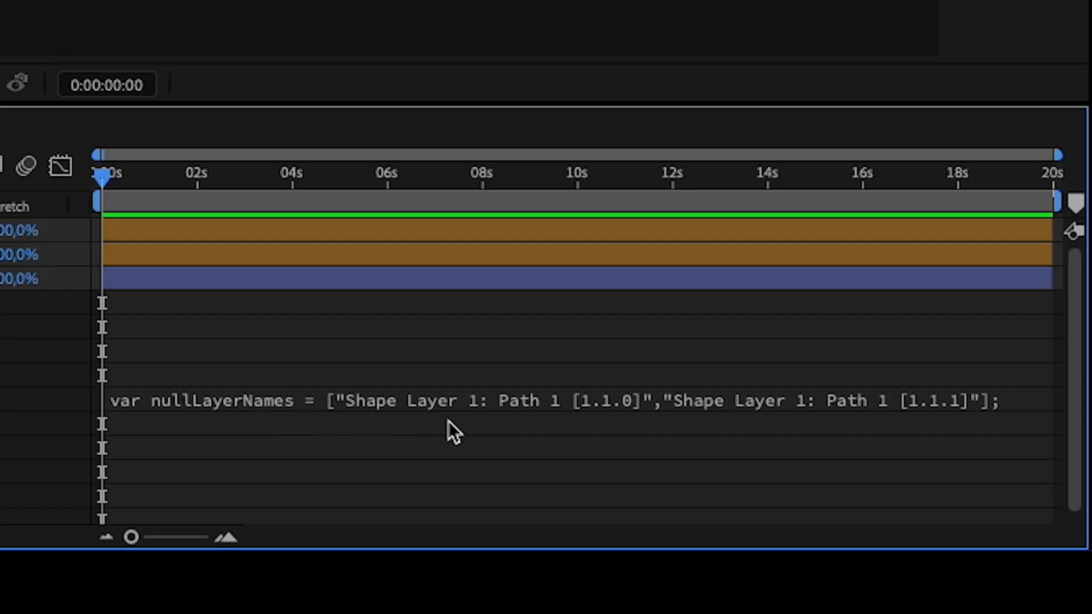
pyautogui.click(688, 554)
pyautogui.click(464, 450)
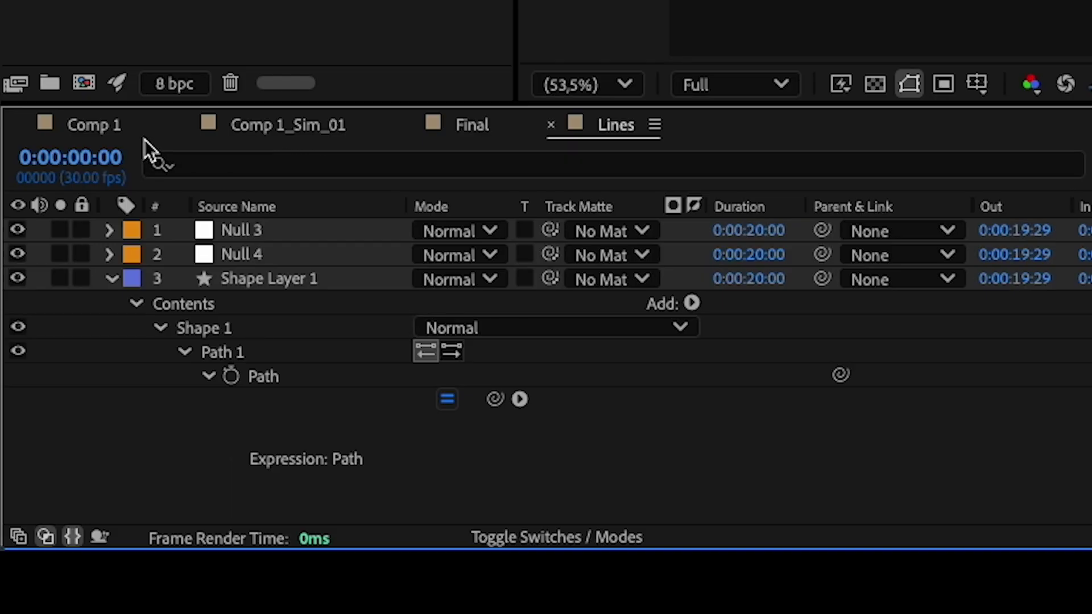
pyautogui.click(99, 128)
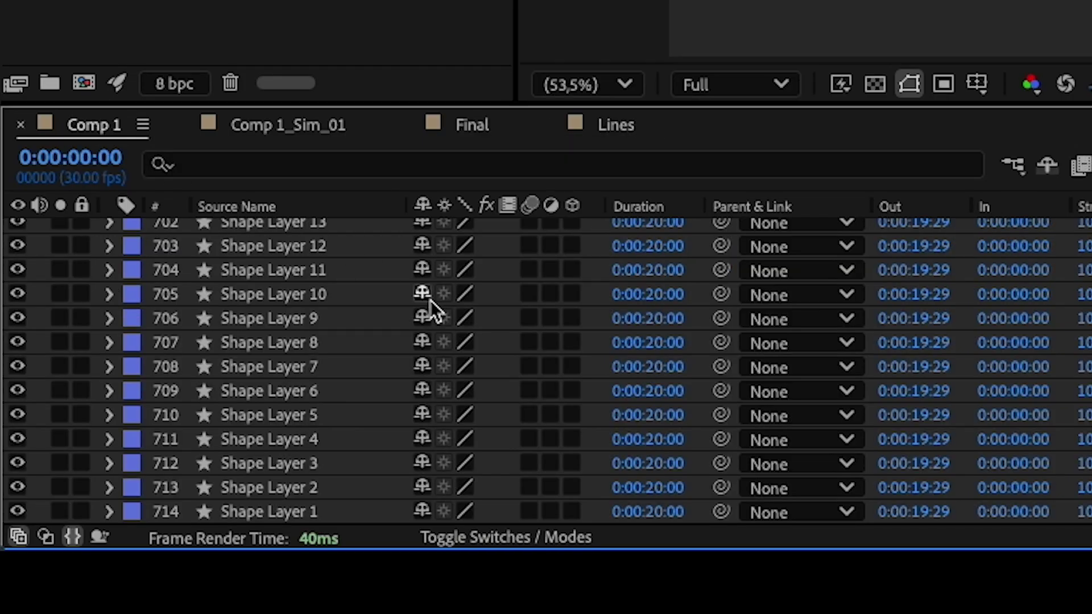
pyautogui.scroll(10, 248, 263)
pyautogui.scroll(4, 276, 262)
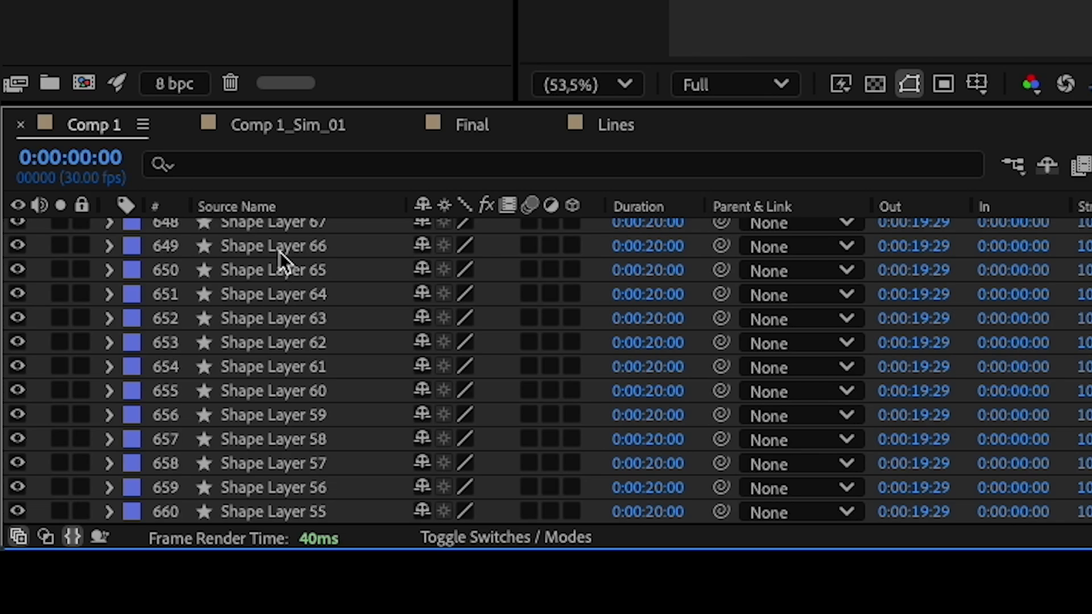
pyautogui.click(285, 133)
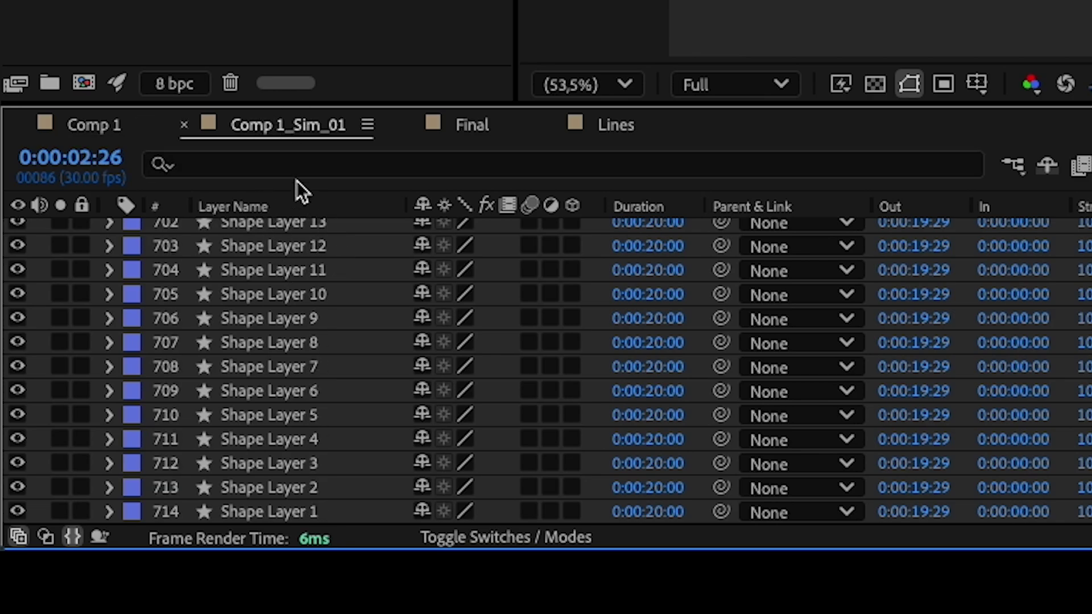
pyautogui.click(611, 128)
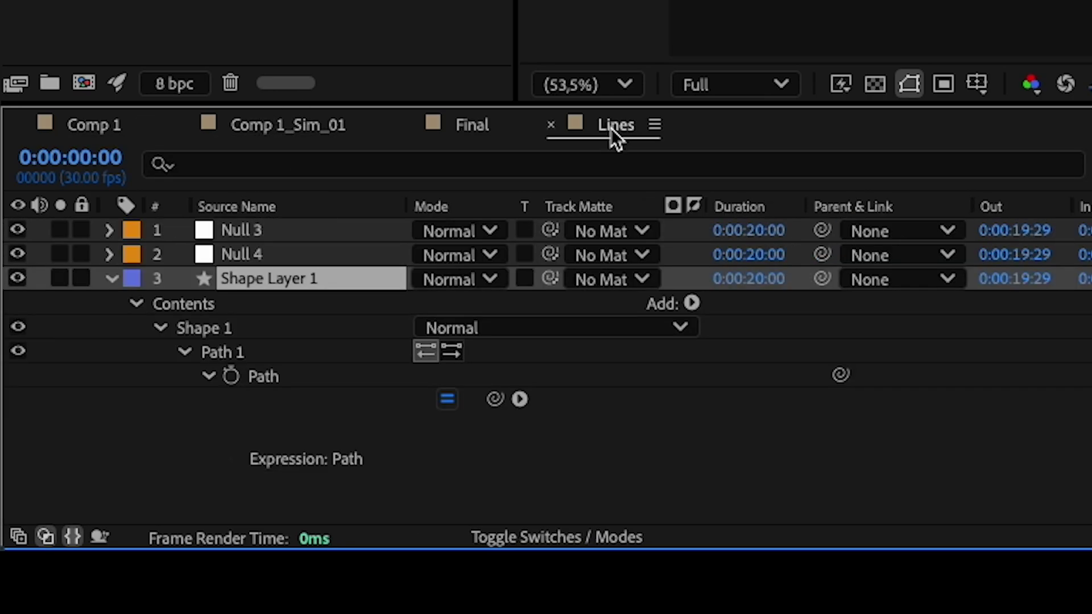
# - Delete Null 3 and Null 4, finish the expression, preview it, and collapse Contents
pyautogui.click(284, 247)
pyautogui.press('Delete')
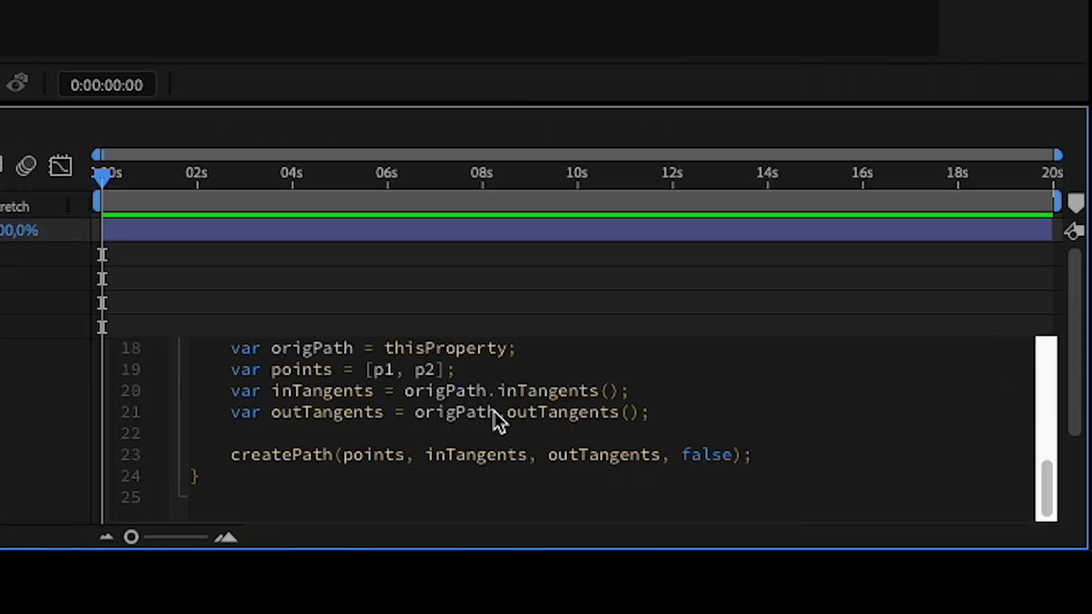
pyautogui.click(486, 418)
pyautogui.scroll(-6, 490, 418)
pyautogui.moveTo(1056, 465); pyautogui.dragTo(1058, 316)
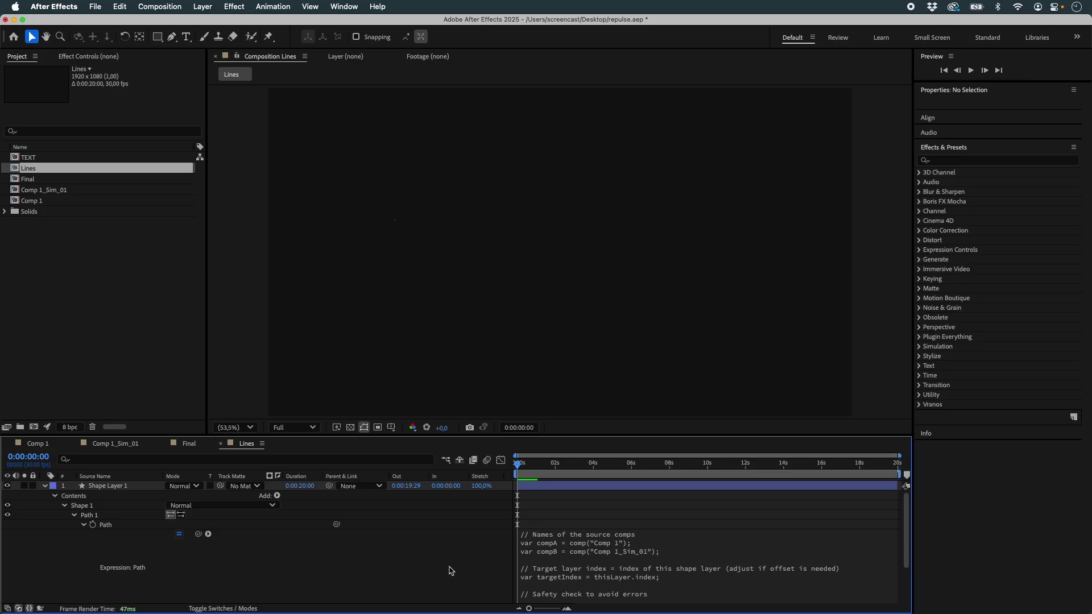
pyautogui.moveTo(526, 466); pyautogui.dragTo(532, 461)
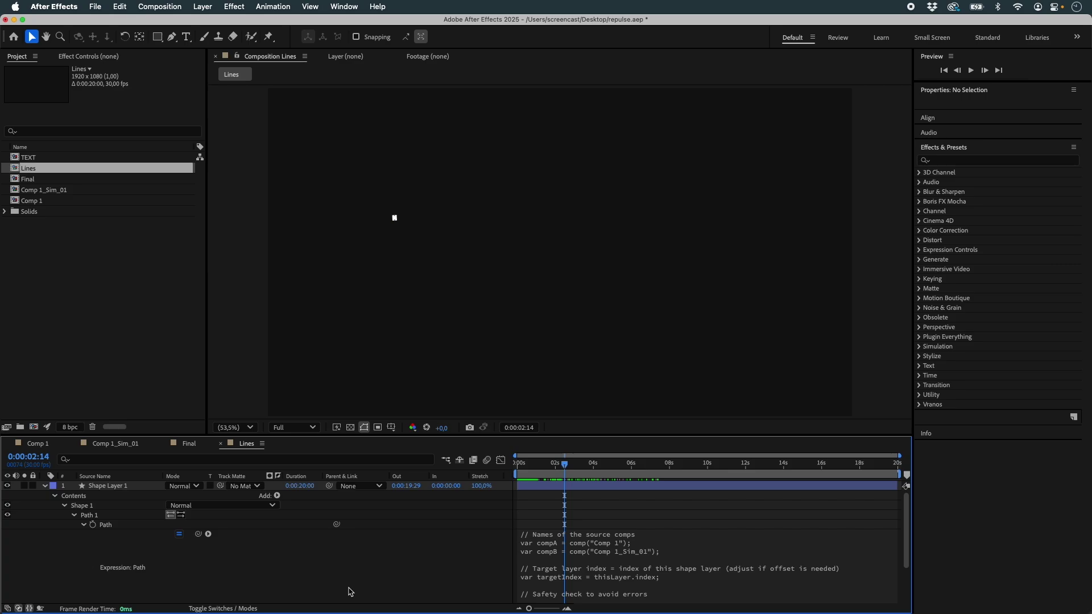
pyautogui.click(56, 496)
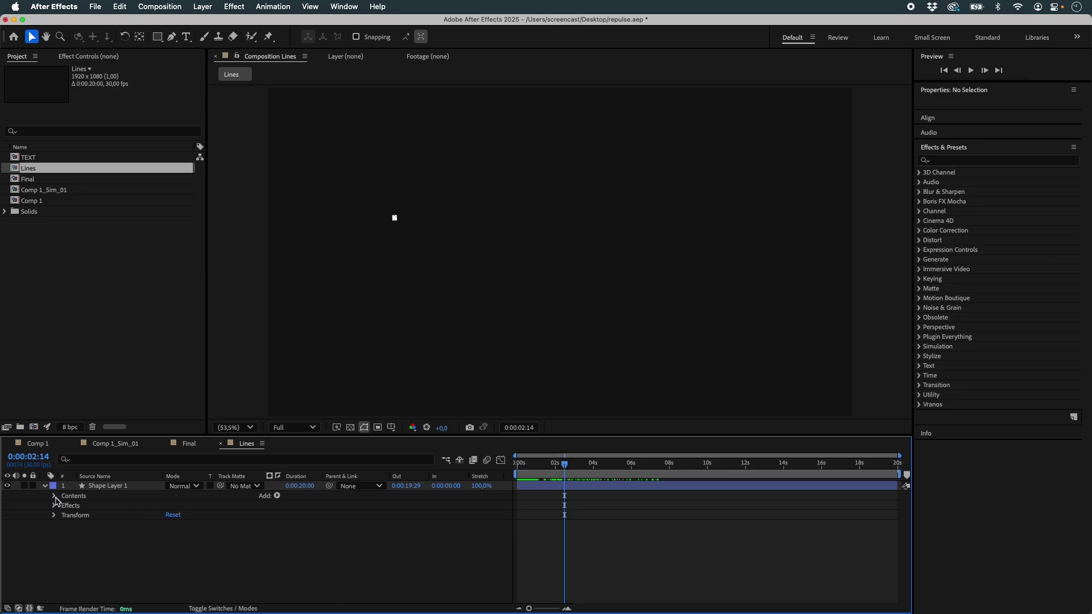
pyautogui.click(116, 488)
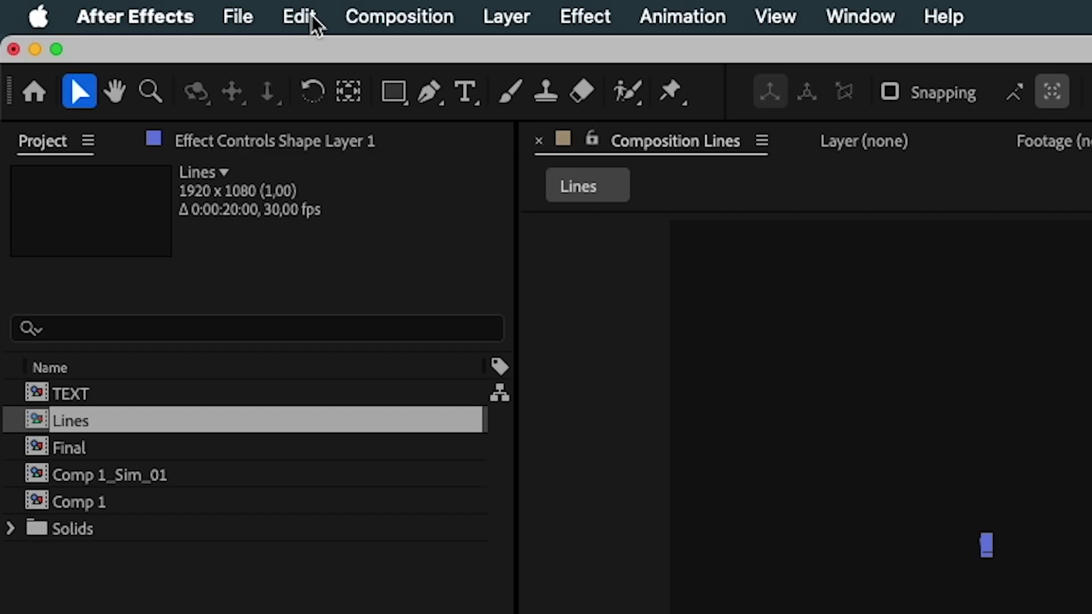
# - Paste a property-linked copy of Shape Layer 1 as Shape Layer 2, placed below it
pyautogui.click(122, 7)
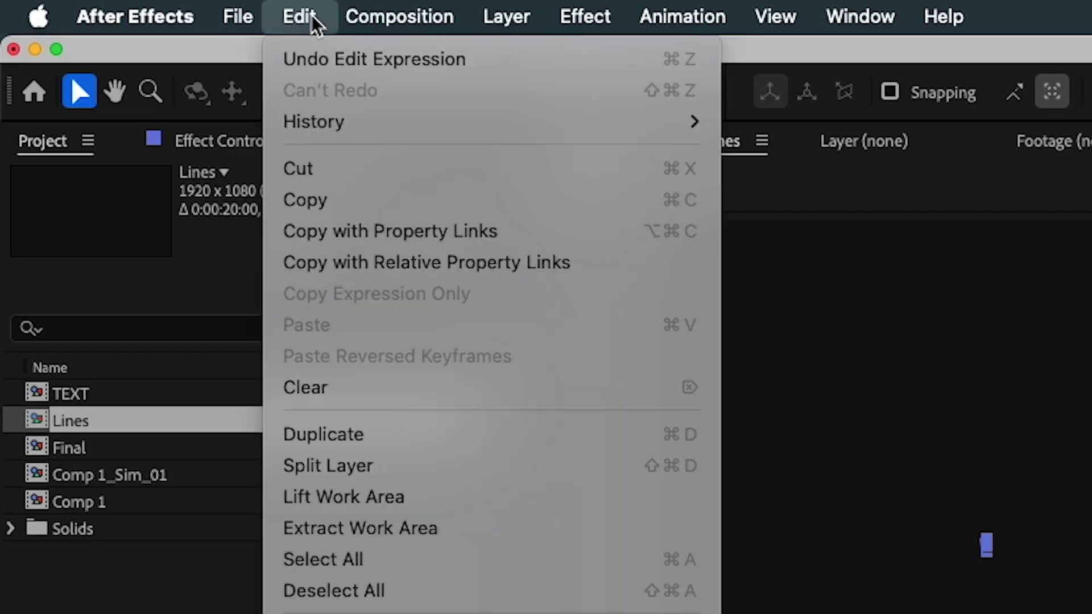
pyautogui.click(471, 231)
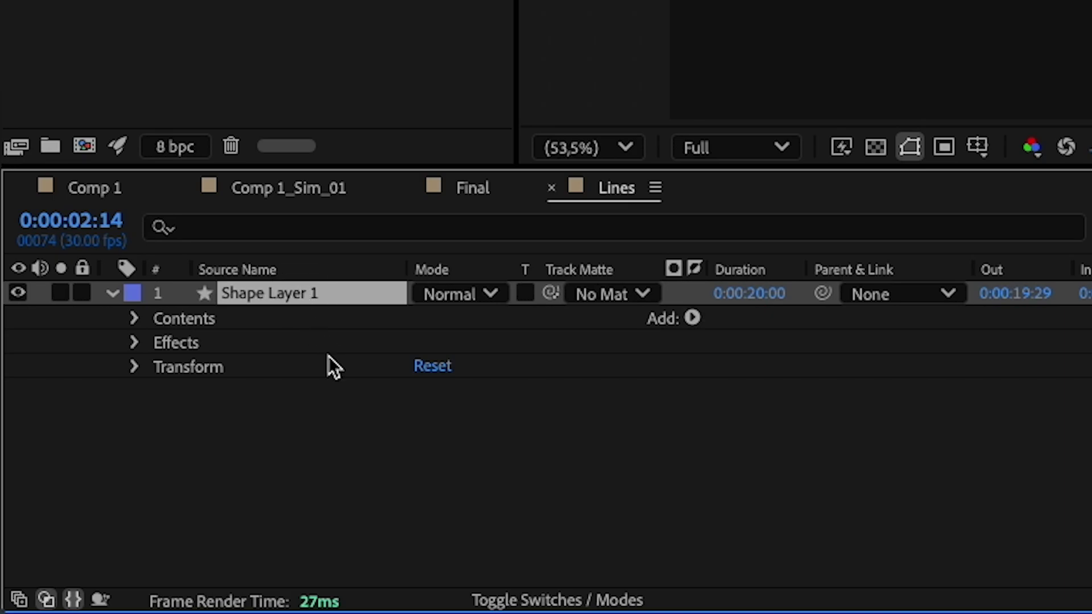
pyautogui.click(298, 524)
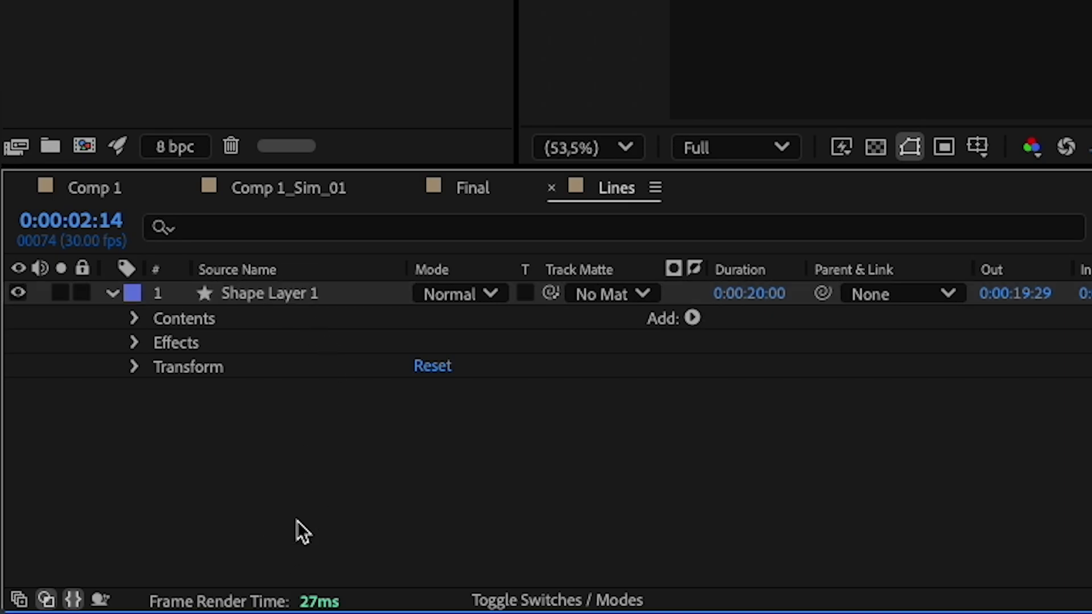
pyautogui.hotkey('ctrl', 'v')
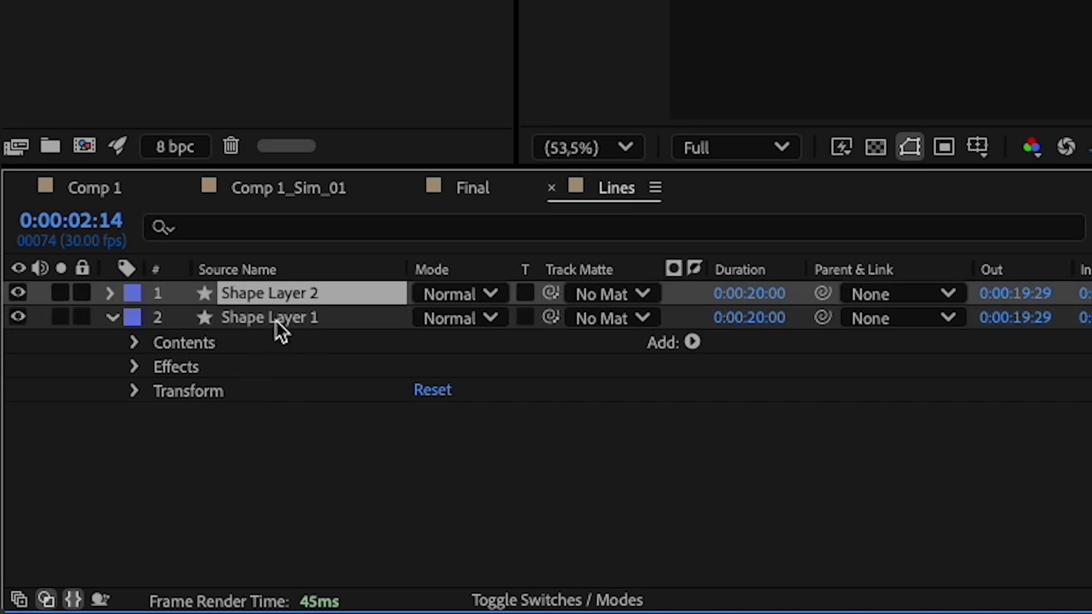
pyautogui.moveTo(281, 296); pyautogui.dragTo(274, 363)
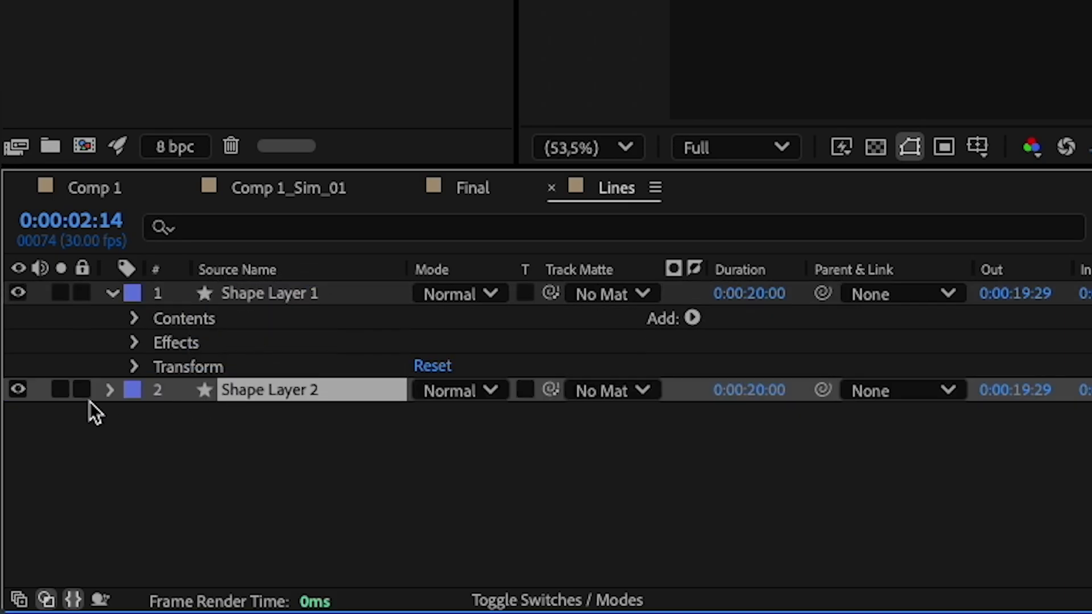
# - Edit the Path expression under Shape Layer 2's Contents > Shape 1 > Path 1
pyautogui.click(108, 392)
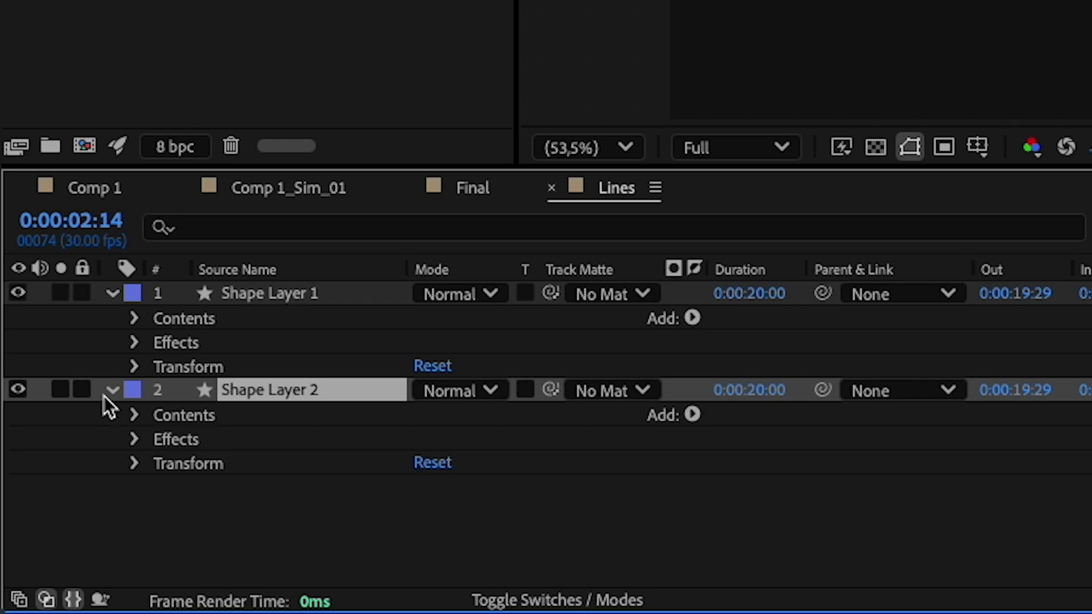
pyautogui.click(132, 416)
pyautogui.click(159, 440)
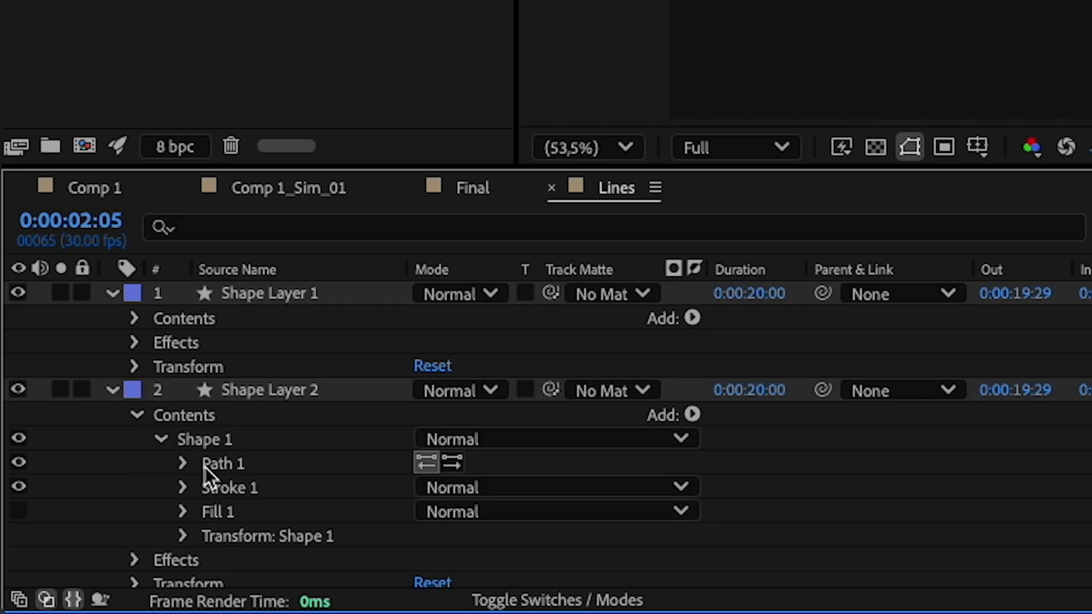
pyautogui.click(183, 463)
pyautogui.keyDown('alt'); pyautogui.click(232, 487); pyautogui.keyUp('alt')
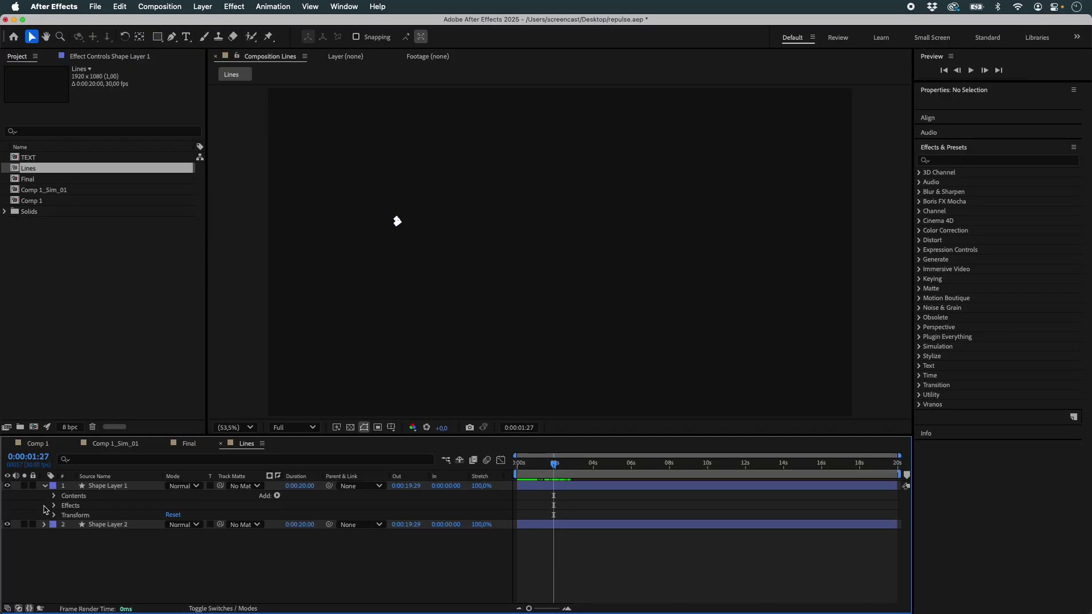
pyautogui.click(44, 487)
pyautogui.click(108, 497)
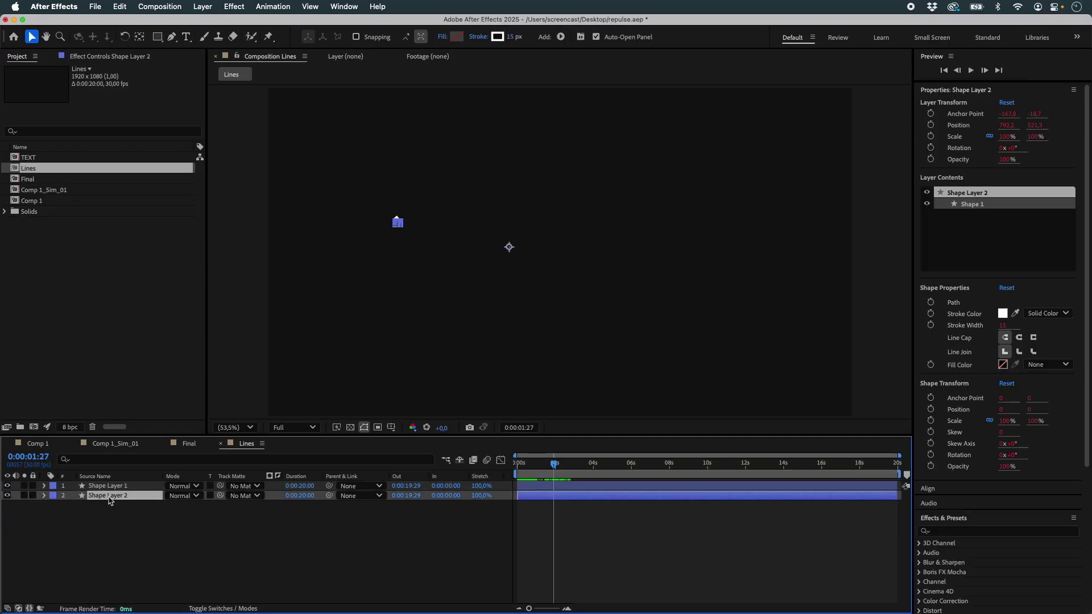
pyautogui.click(201, 6)
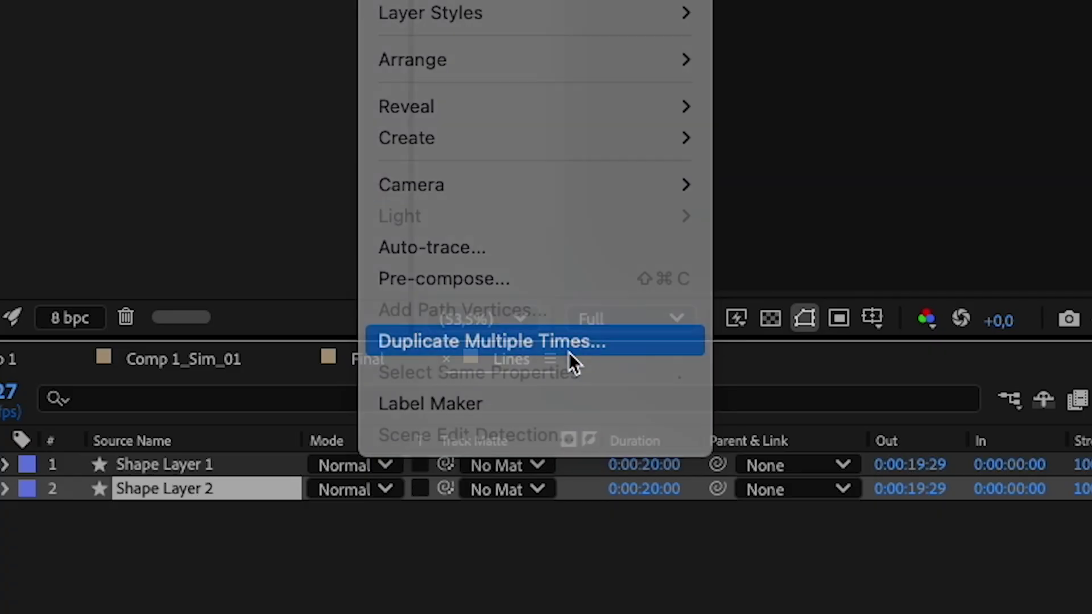
pyautogui.click(569, 352)
pyautogui.write('712')
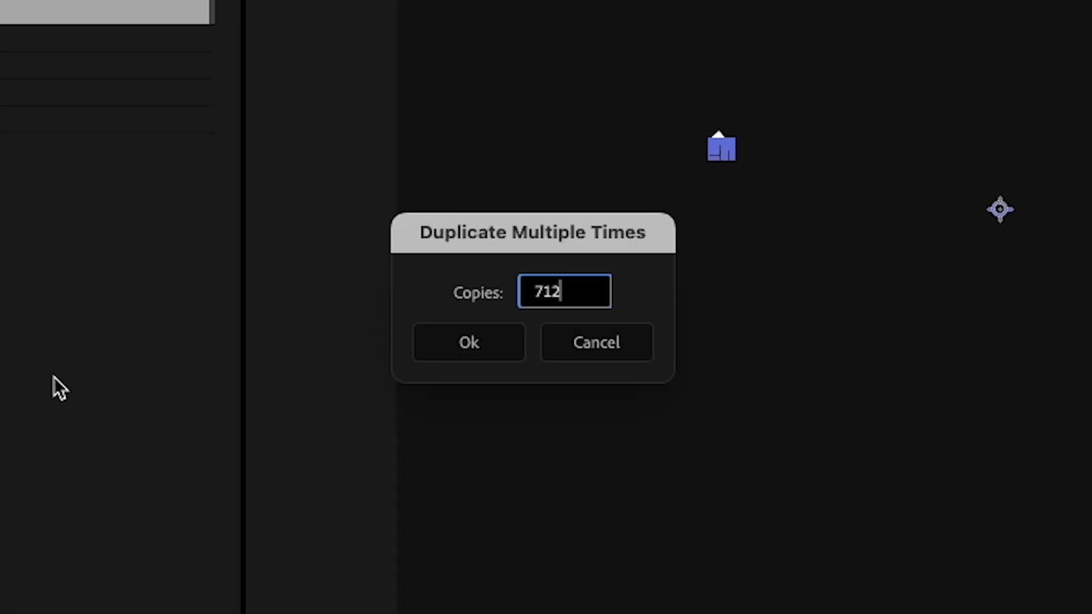
pyautogui.click(522, 345)
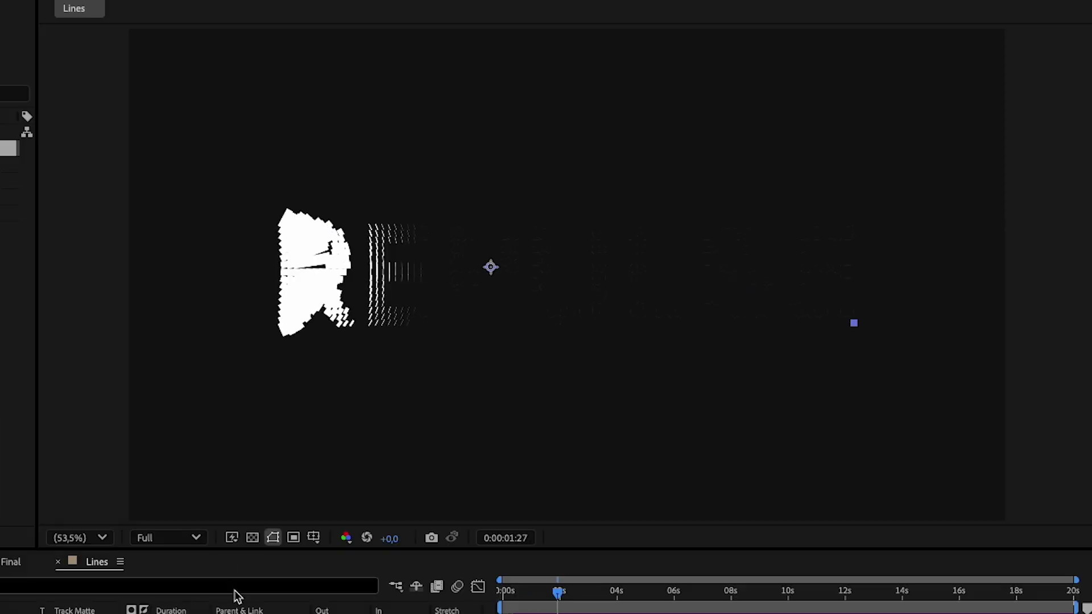
pyautogui.click(659, 600)
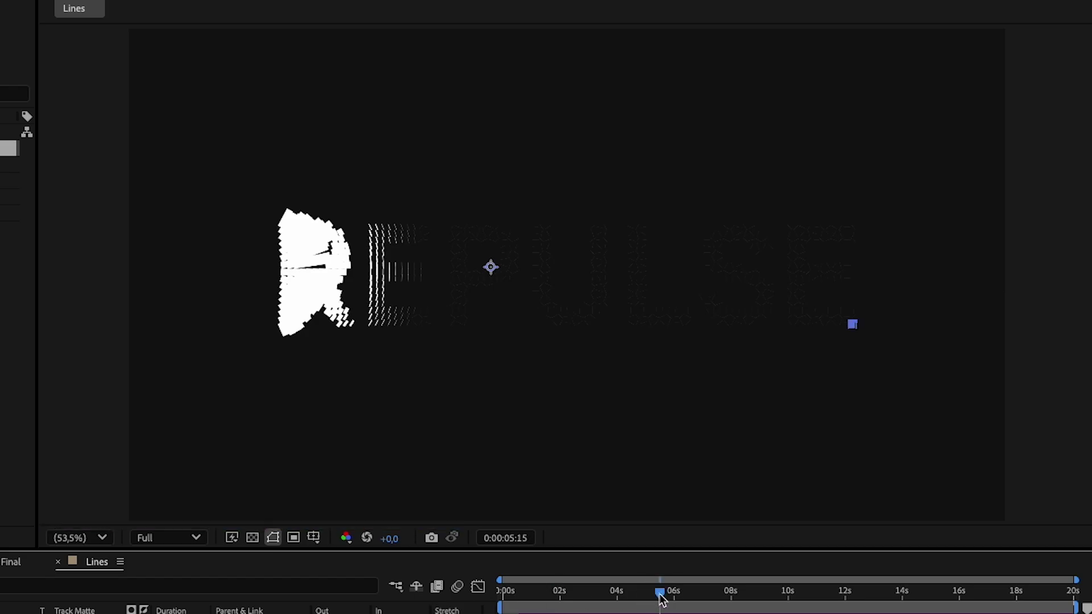
pyautogui.click(727, 602)
pyautogui.click(826, 601)
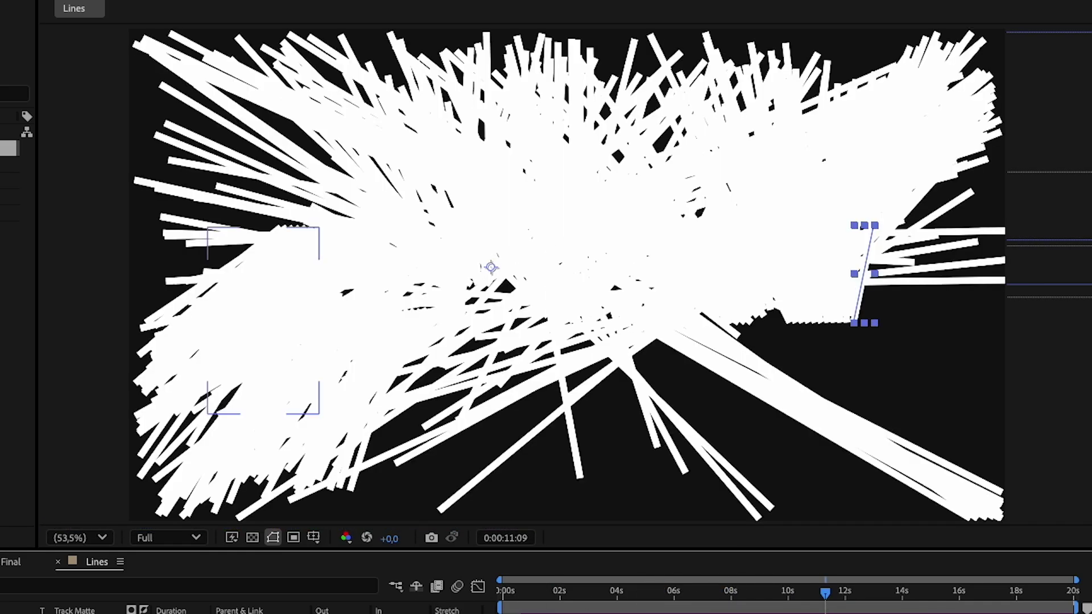
pyautogui.hotkey('ctrl', 'Down')
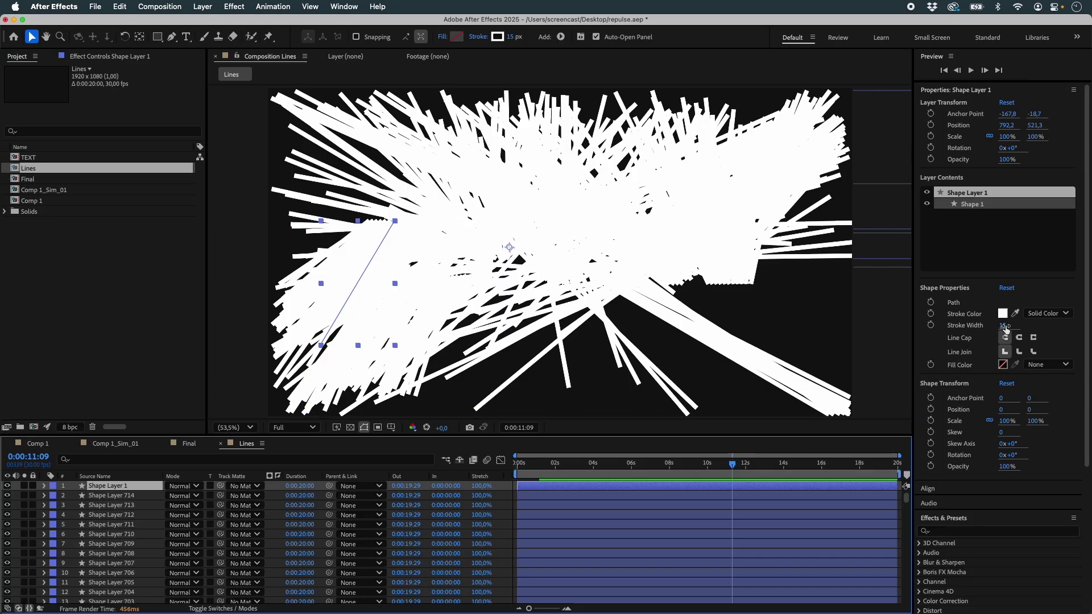
# - Set the linking lines' stroke width to 4 px with a Round Line Cap
pyautogui.click(1008, 325)
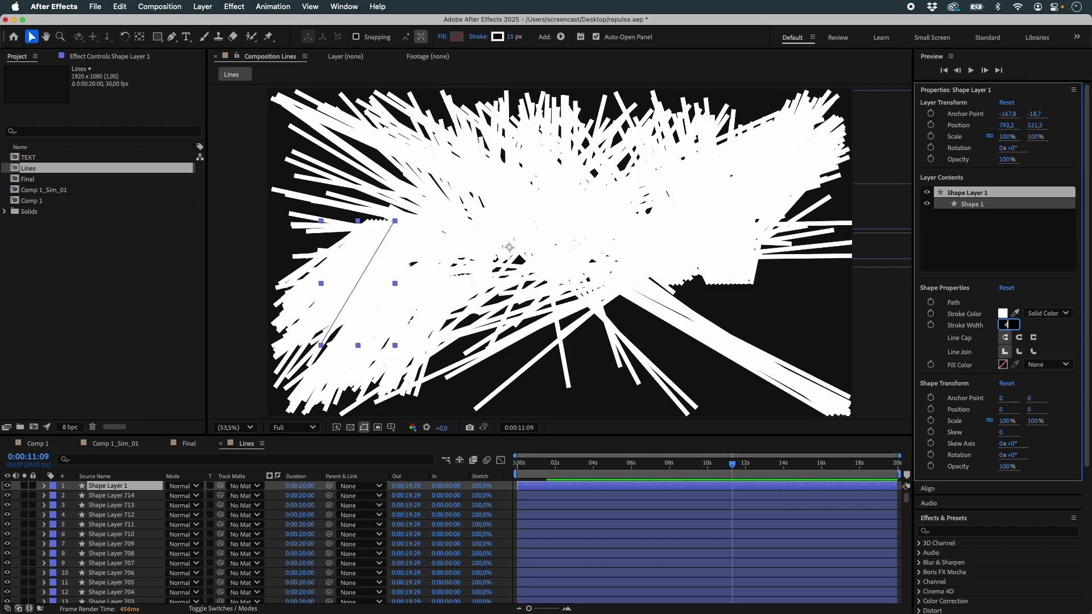
pyautogui.press('Return')
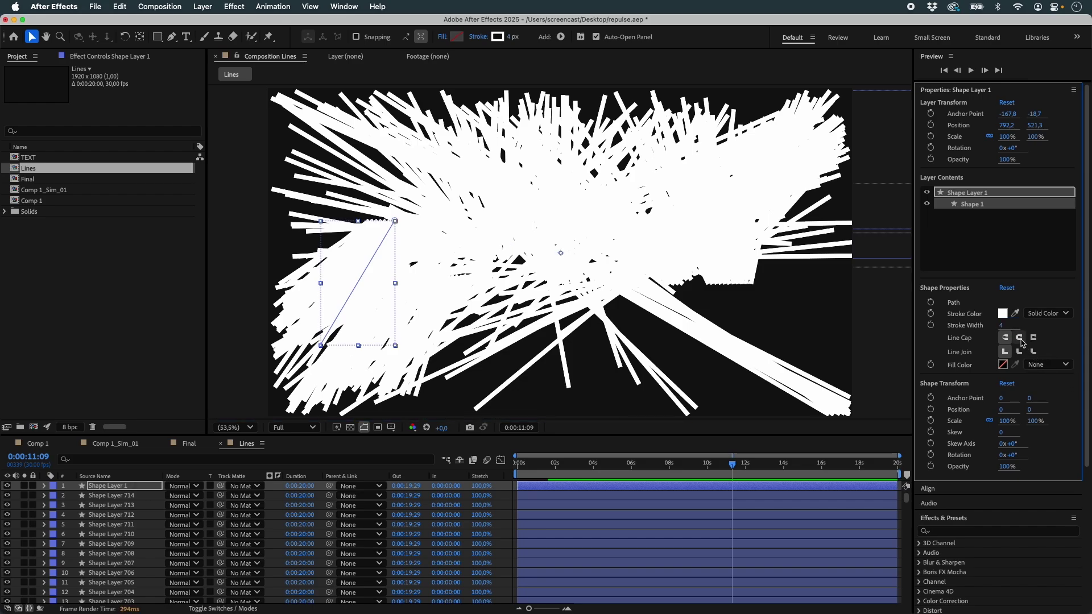
pyautogui.click(1019, 338)
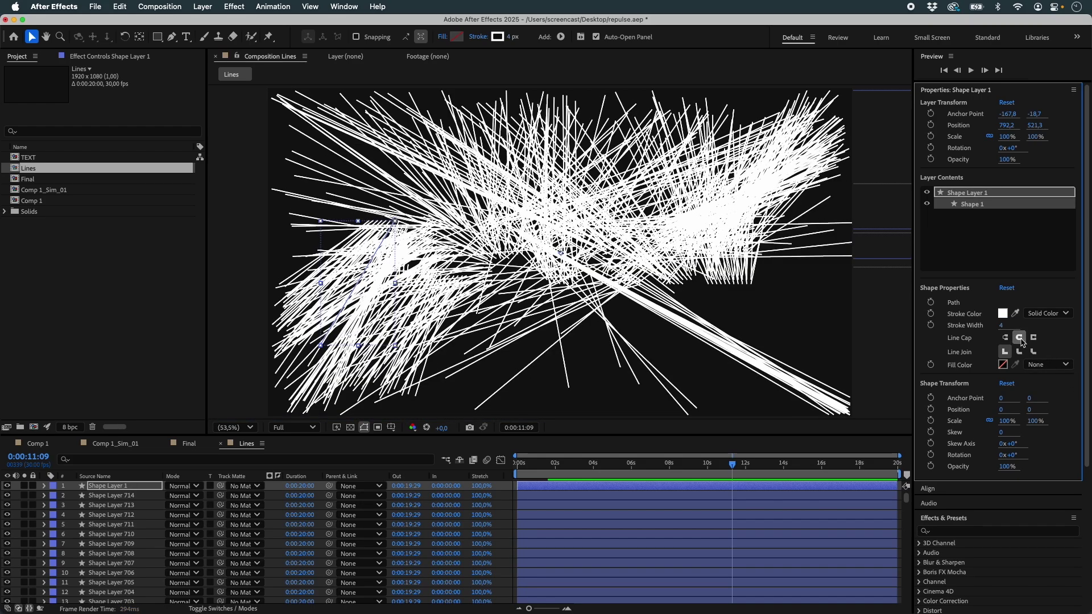
# - Preview the thinner lines at several frames around 4 seconds
pyautogui.click(549, 462)
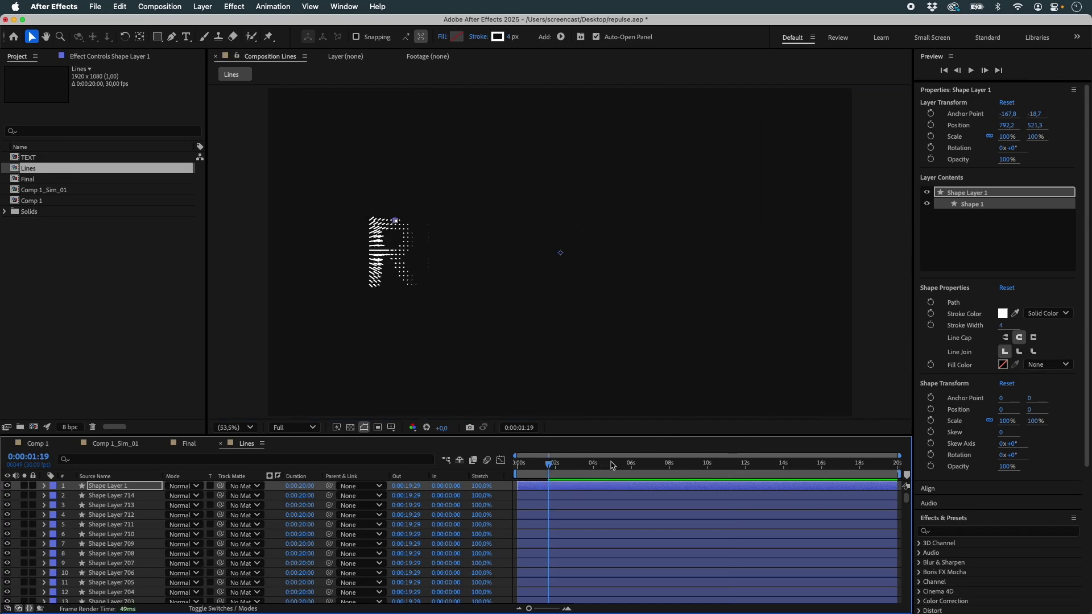
pyautogui.click(634, 463)
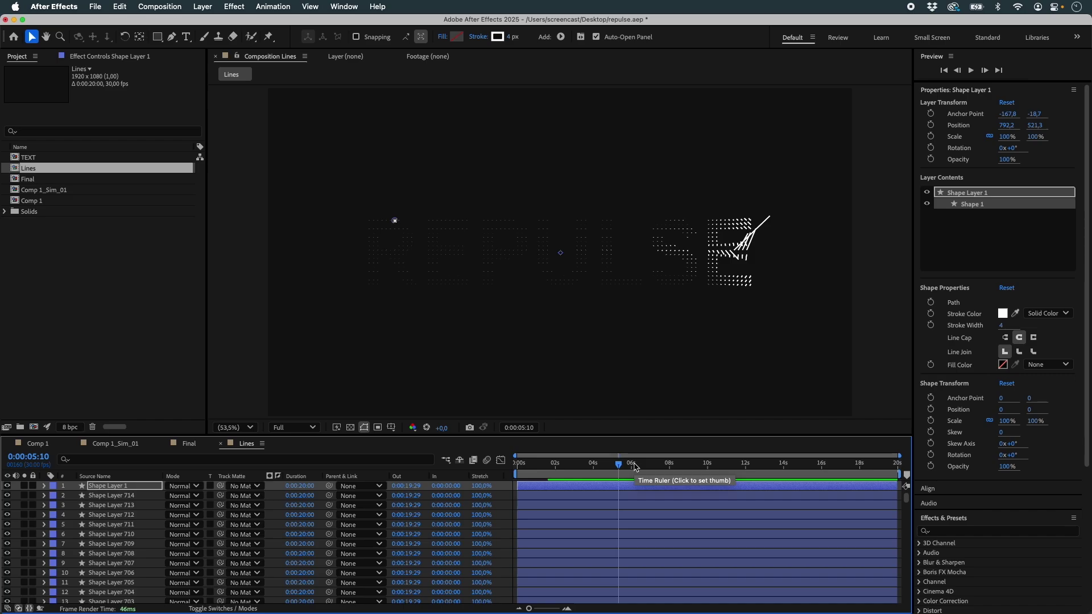
pyautogui.click(598, 465)
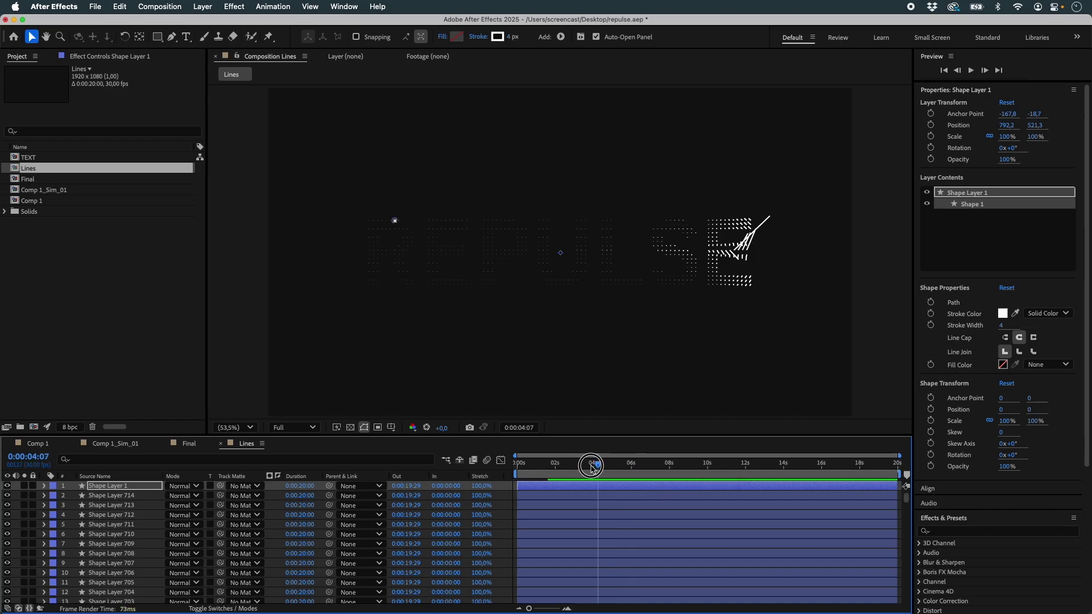
pyautogui.click(144, 340)
# - Add Comp 1_Sim_01 and Lines to Final, then find the frame where the circle hits the R
pyautogui.click(189, 443)
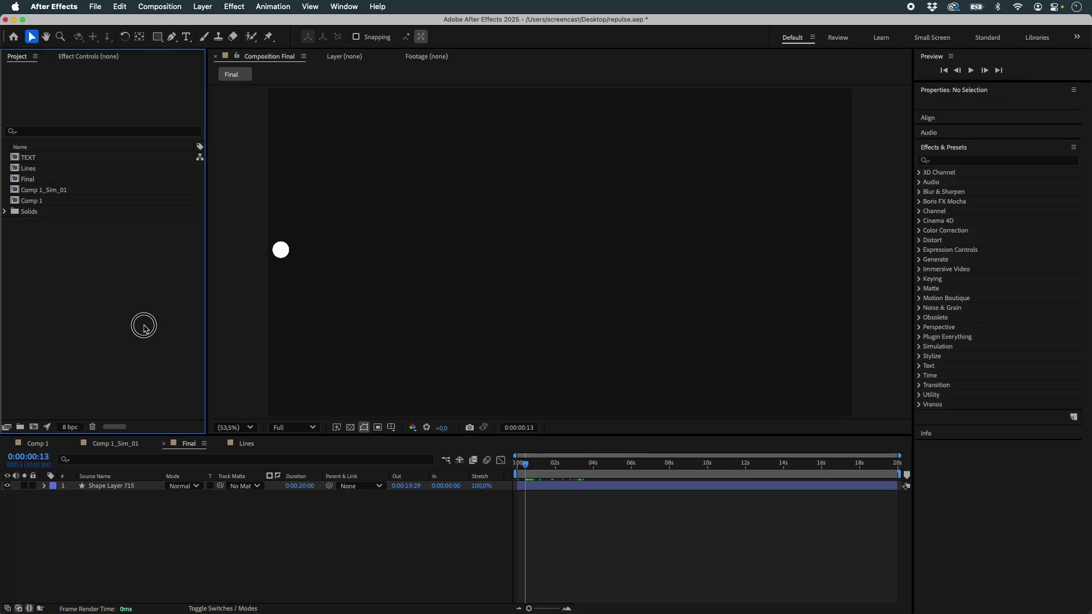
pyautogui.moveTo(43, 189); pyautogui.dragTo(126, 493)
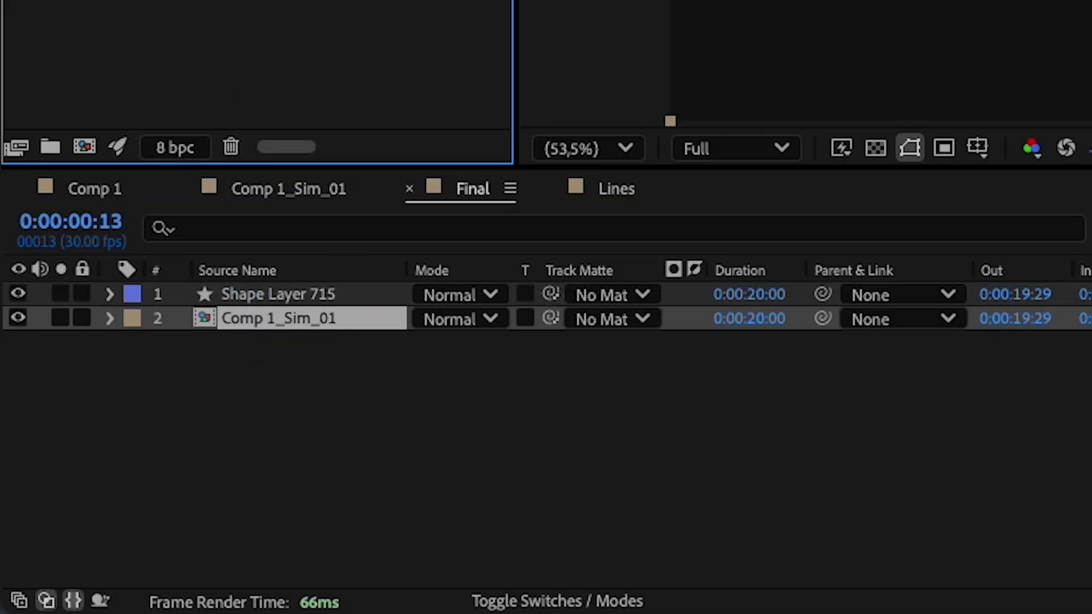
pyautogui.moveTo(256, 103); pyautogui.dragTo(325, 422)
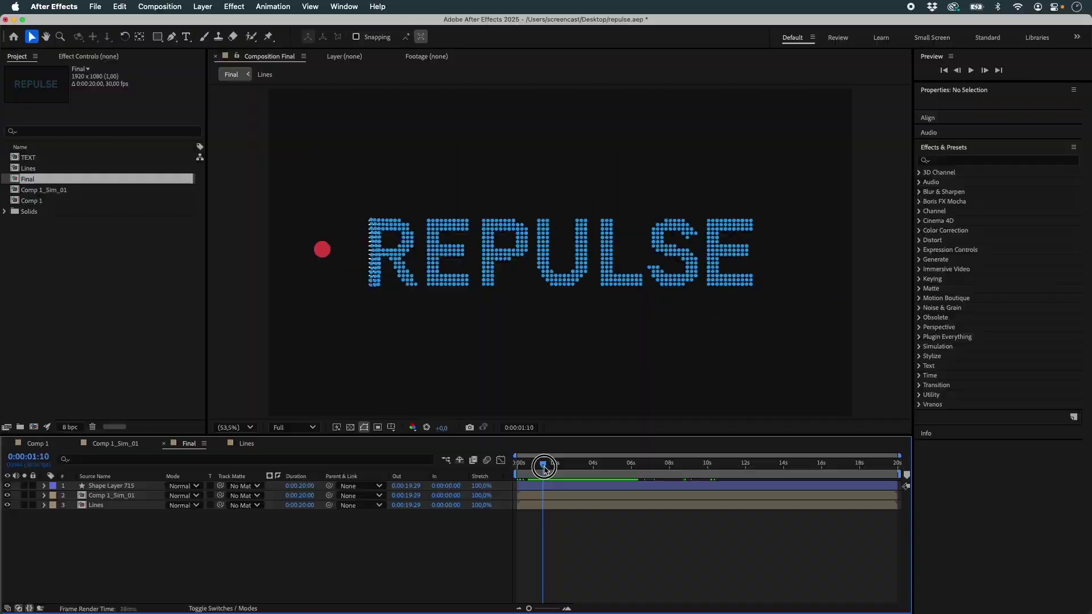
pyautogui.moveTo(544, 467); pyautogui.dragTo(552, 467)
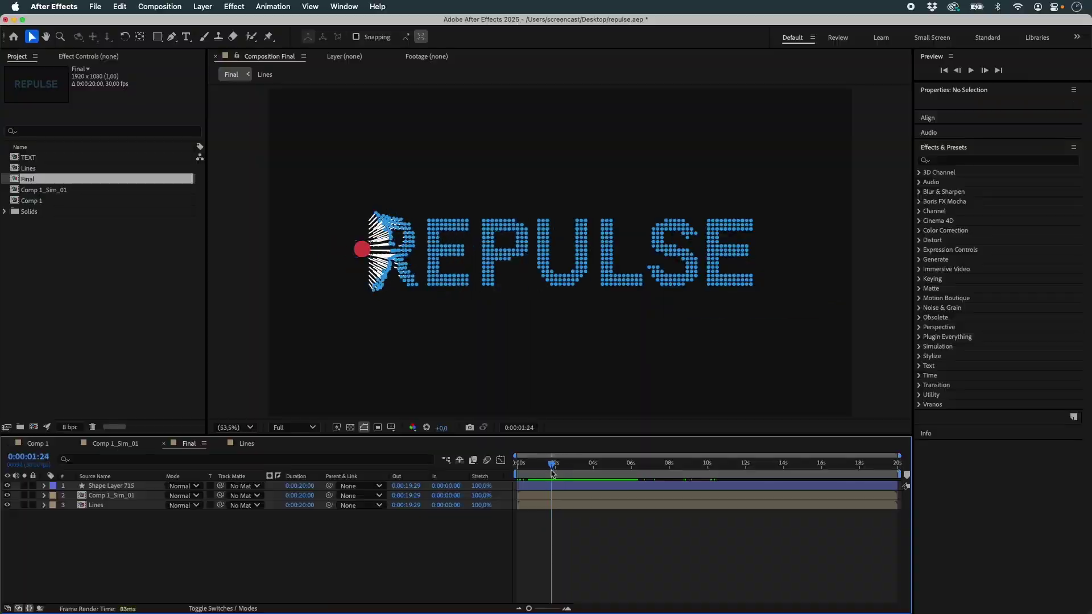
# - Set the Final composition's background colour to light grey
pyautogui.press('super+k')
pyautogui.click(469, 420)
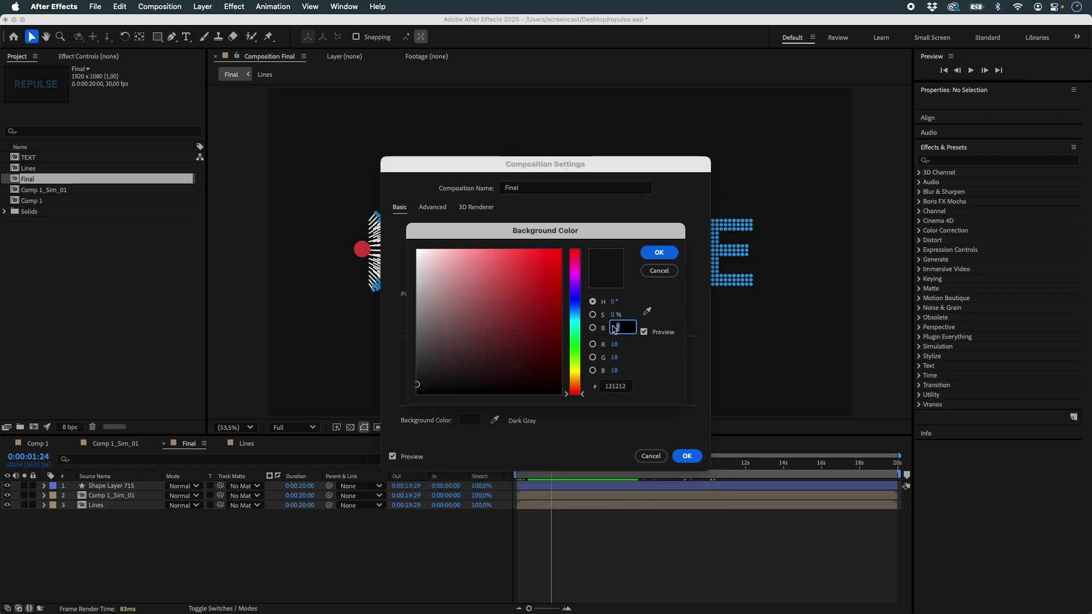
pyautogui.press('Return')
pyautogui.click(687, 456)
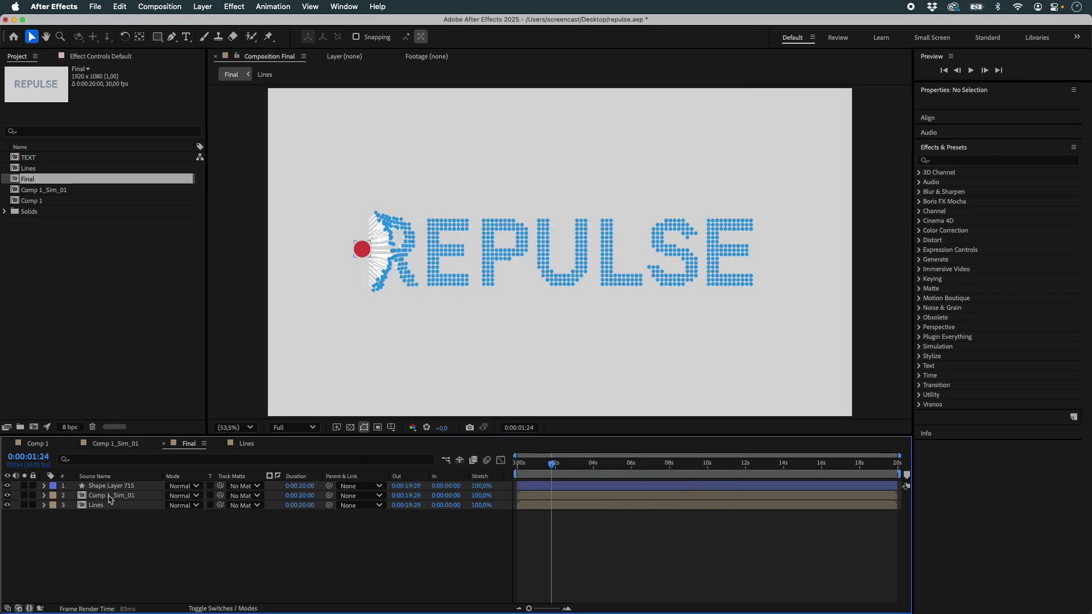
# - Change Shape Layer 715's fill colour to mid grey 7D7D7D
pyautogui.click(112, 486)
pyautogui.click(456, 37)
pyautogui.click(379, 214)
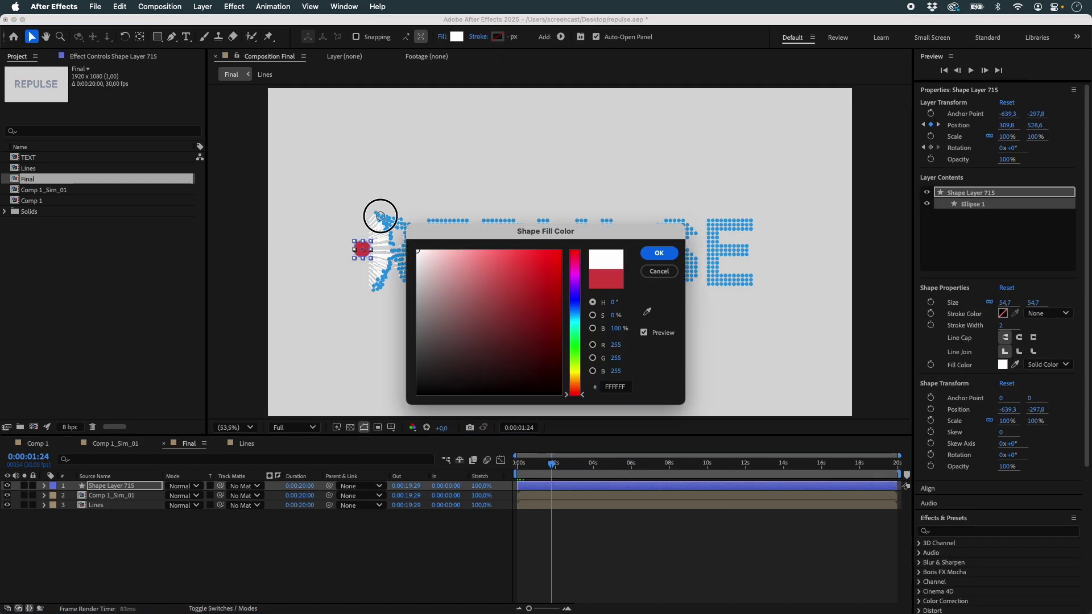
pyautogui.press('Return')
pyautogui.click(280, 571)
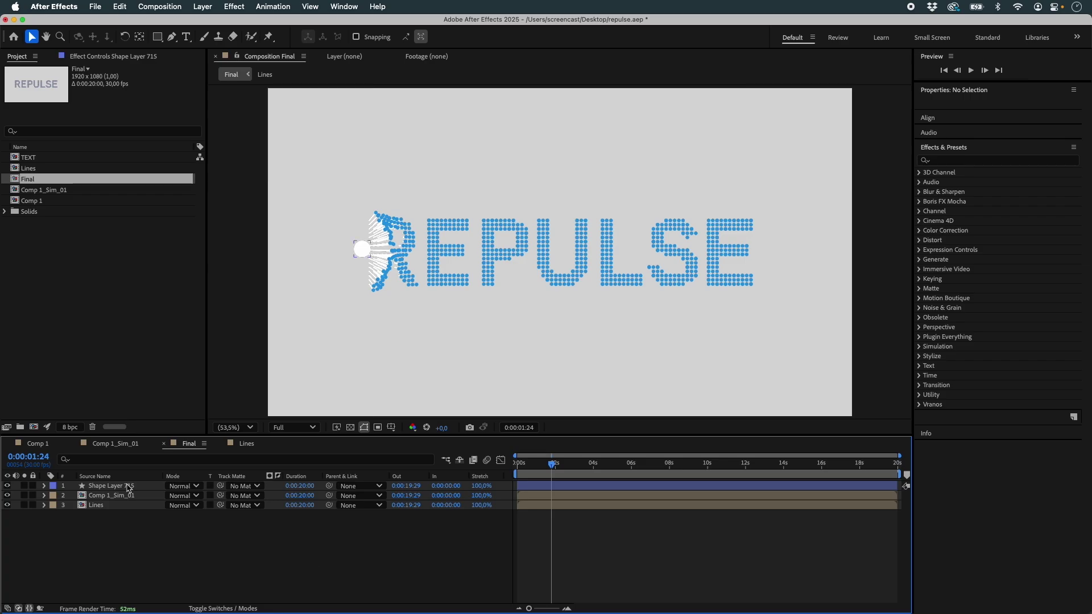
pyautogui.click(126, 487)
pyautogui.click(457, 36)
pyautogui.press('Escape')
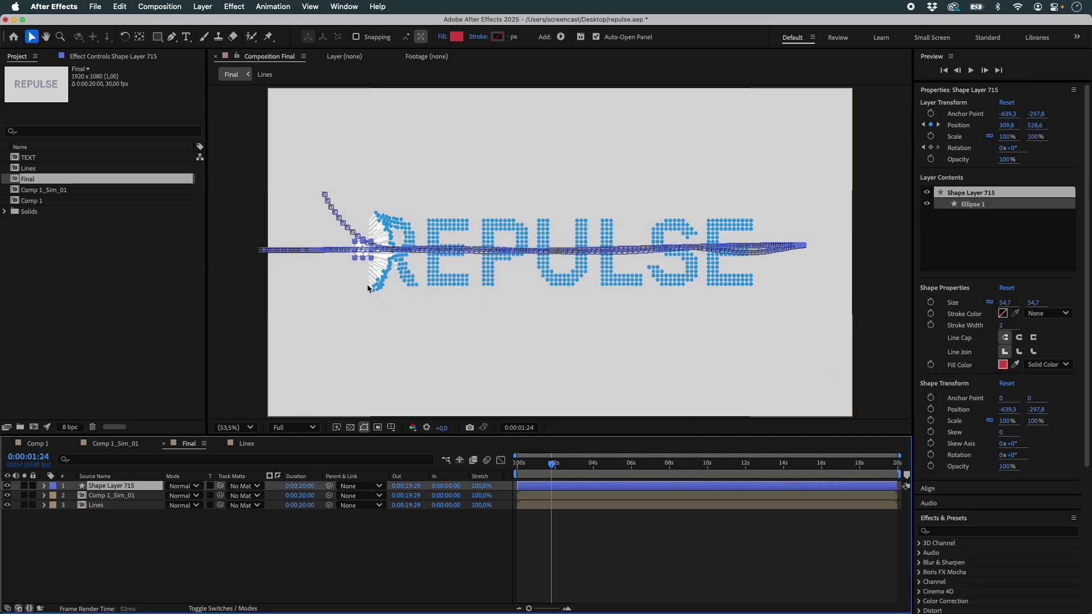
pyautogui.click(371, 307)
pyautogui.click(129, 486)
pyautogui.click(457, 36)
pyautogui.click(647, 311)
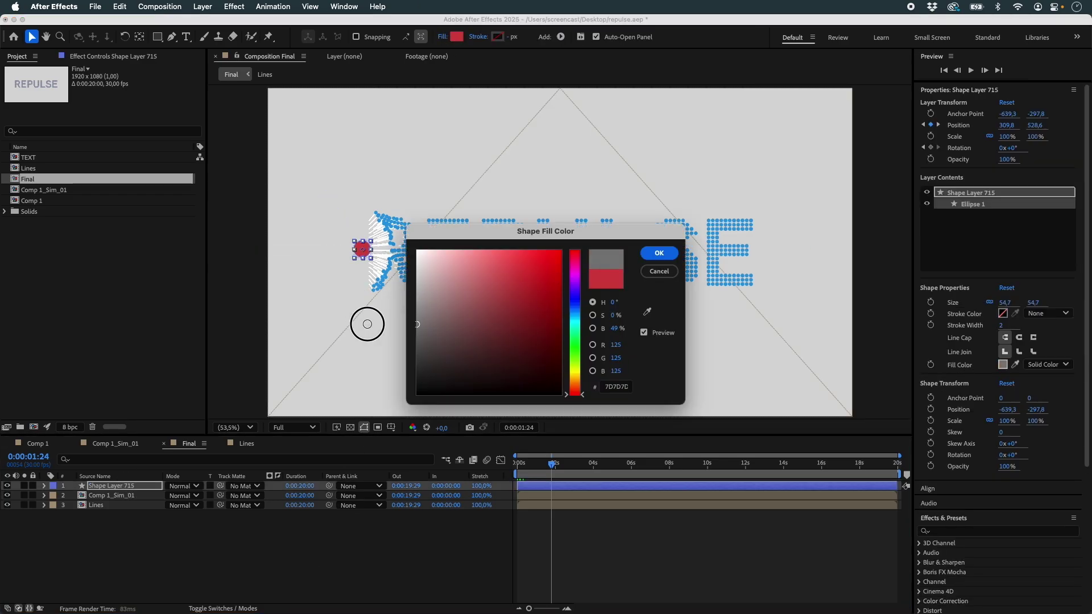
pyautogui.click(712, 274)
pyautogui.press('Return')
# - Add a dark grey Color Overlay layer style to Comp 1_Sim_01
pyautogui.click(129, 494)
pyautogui.rightClick(132, 495)
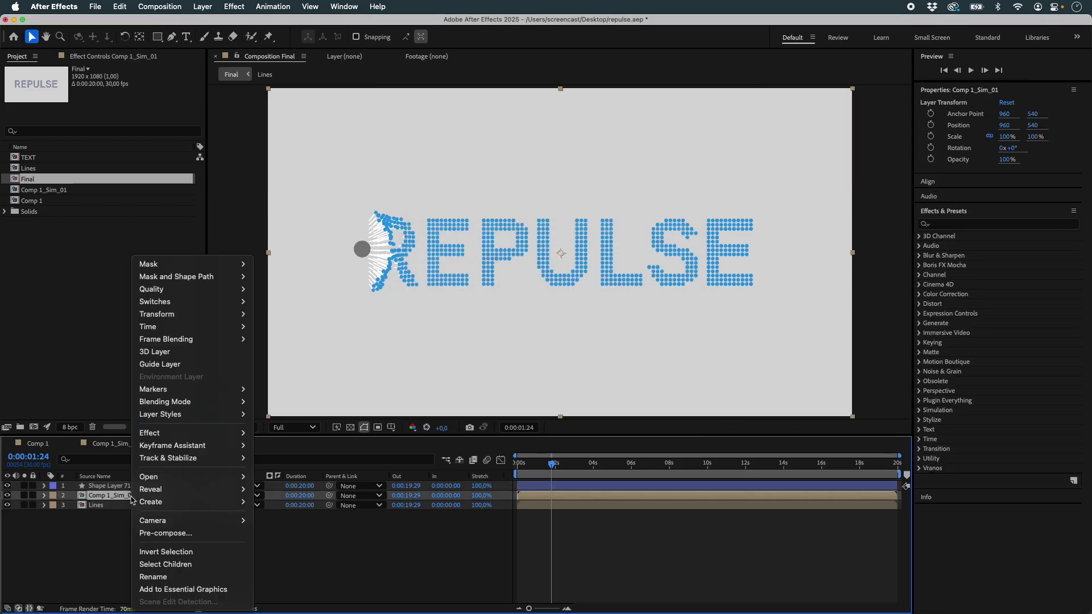
pyautogui.click(282, 532)
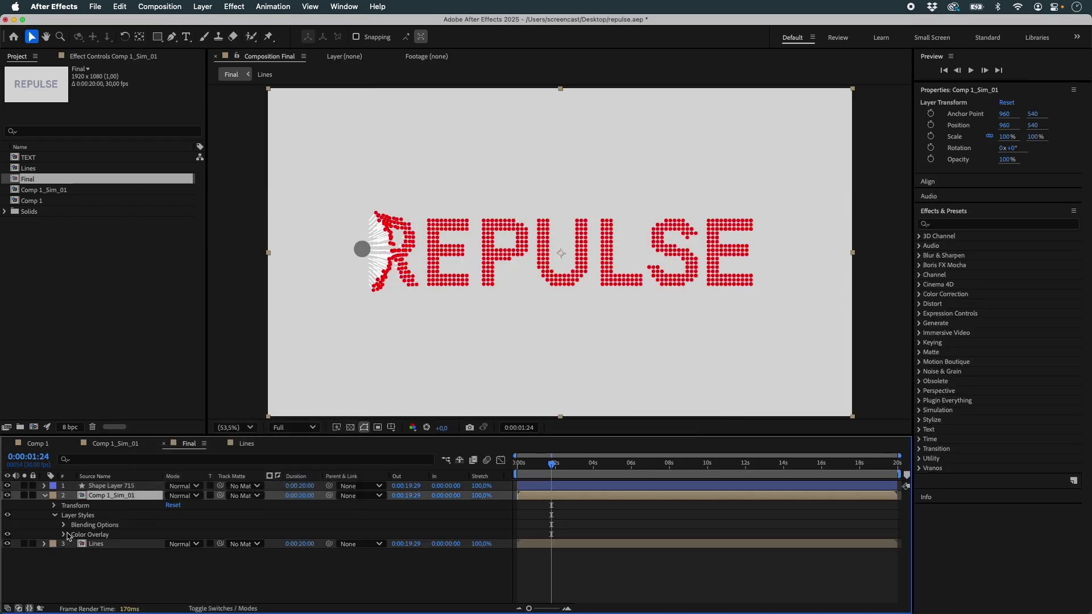
pyautogui.click(173, 553)
pyautogui.write('181818')
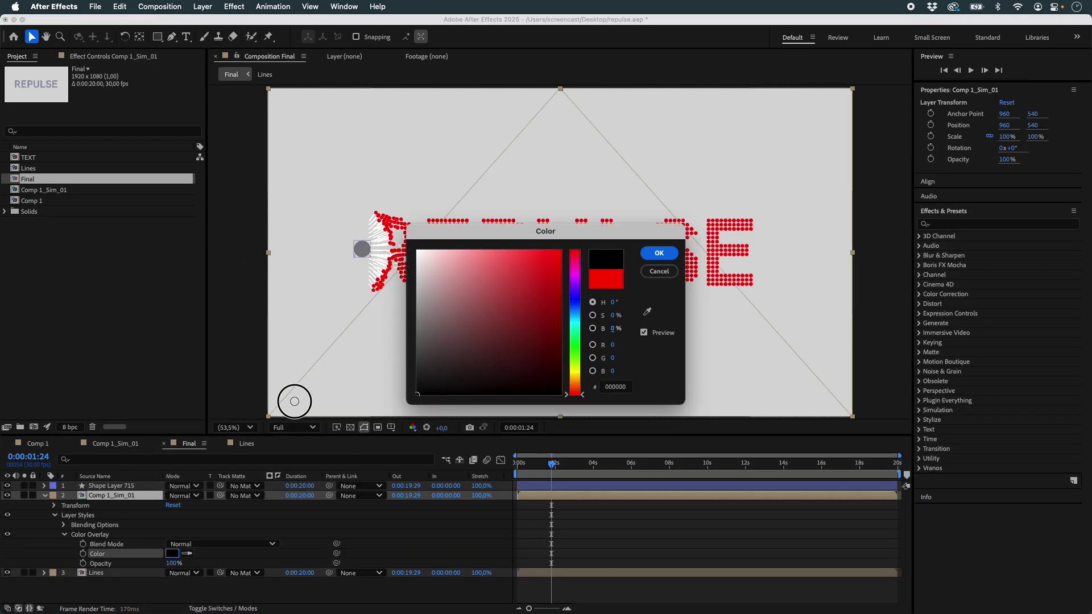
pyautogui.press('Tab')
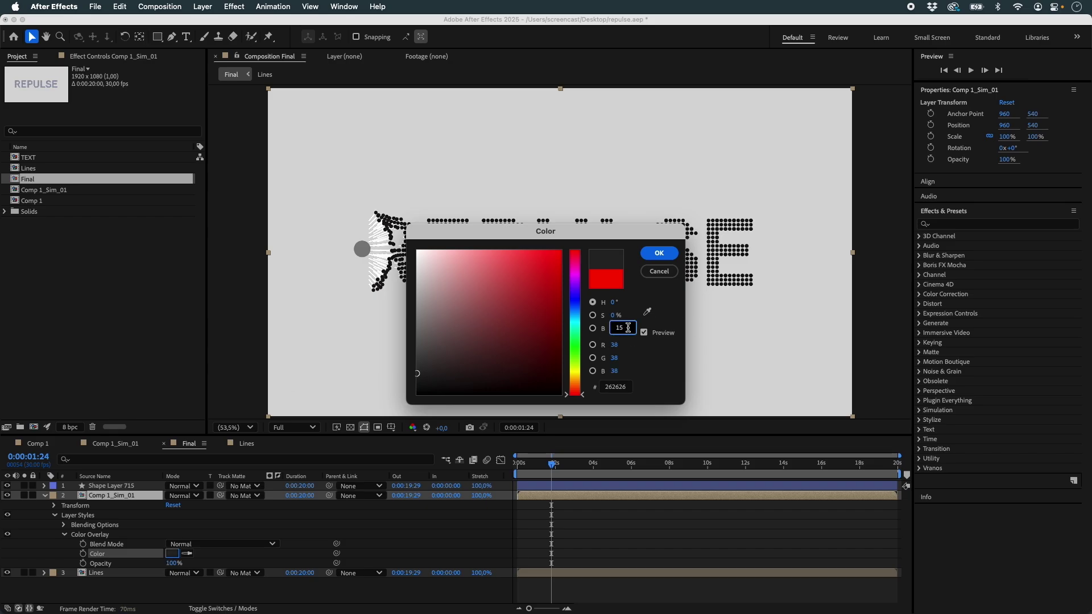
pyautogui.press('Return')
pyautogui.click(803, 467)
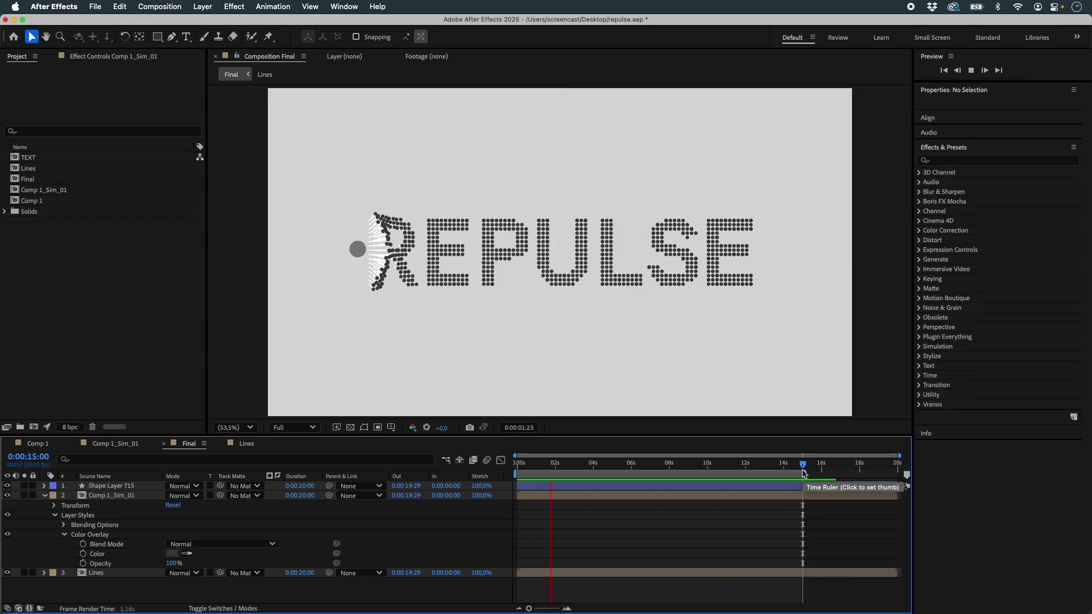